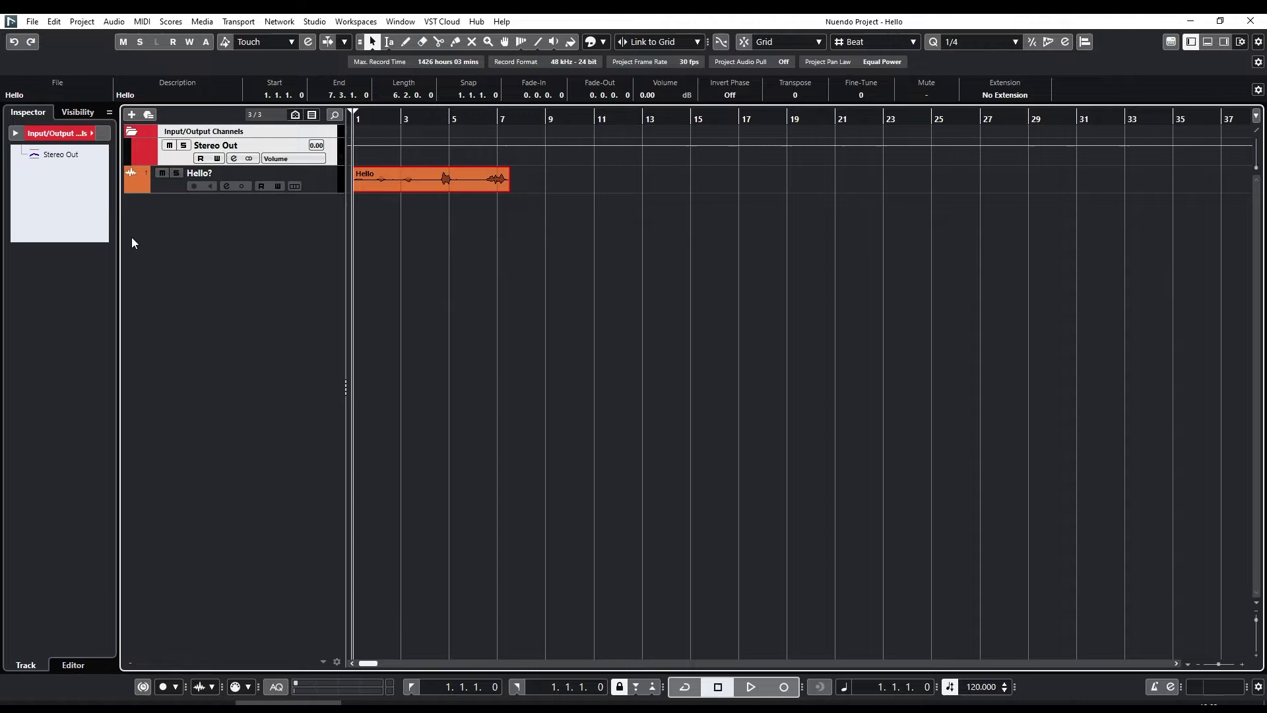
- Select the Hello? dialogue track and play its clip from bar 1
left_click(156, 189)
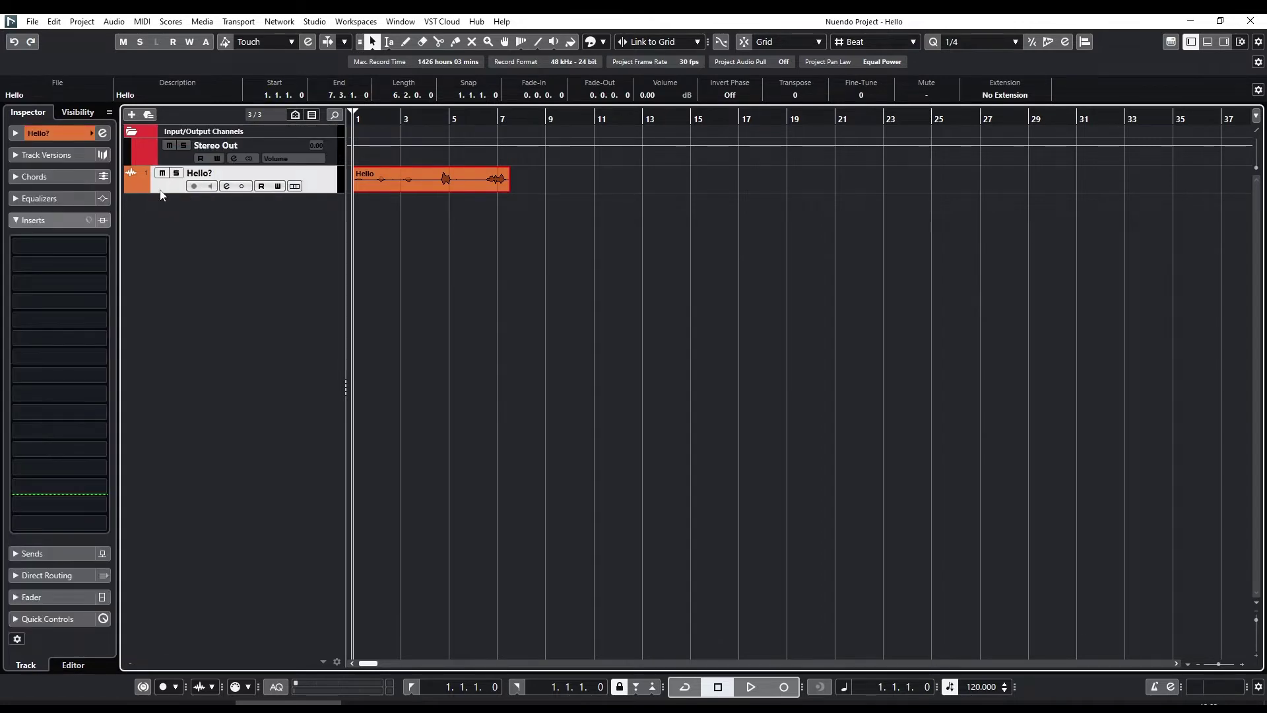
left_click(174, 165)
left_click(174, 191)
key("space")
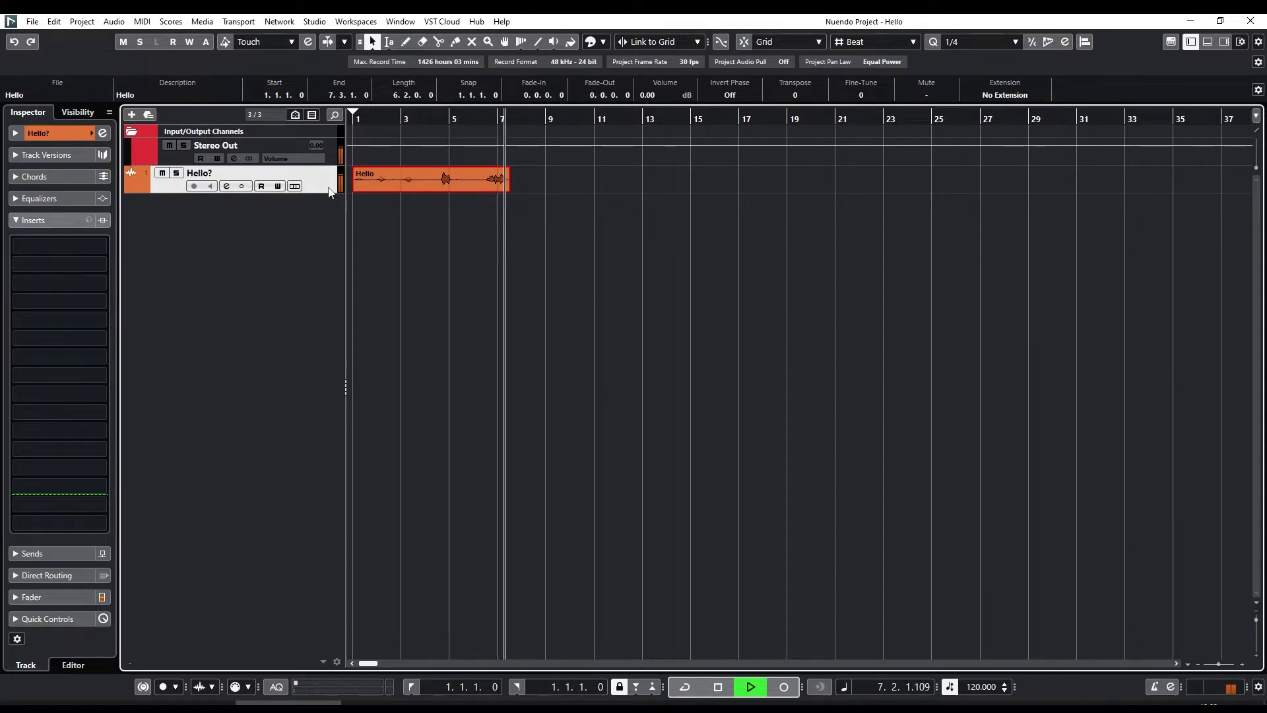
- Stop playback so the playhead returns to bar 1
key("space")
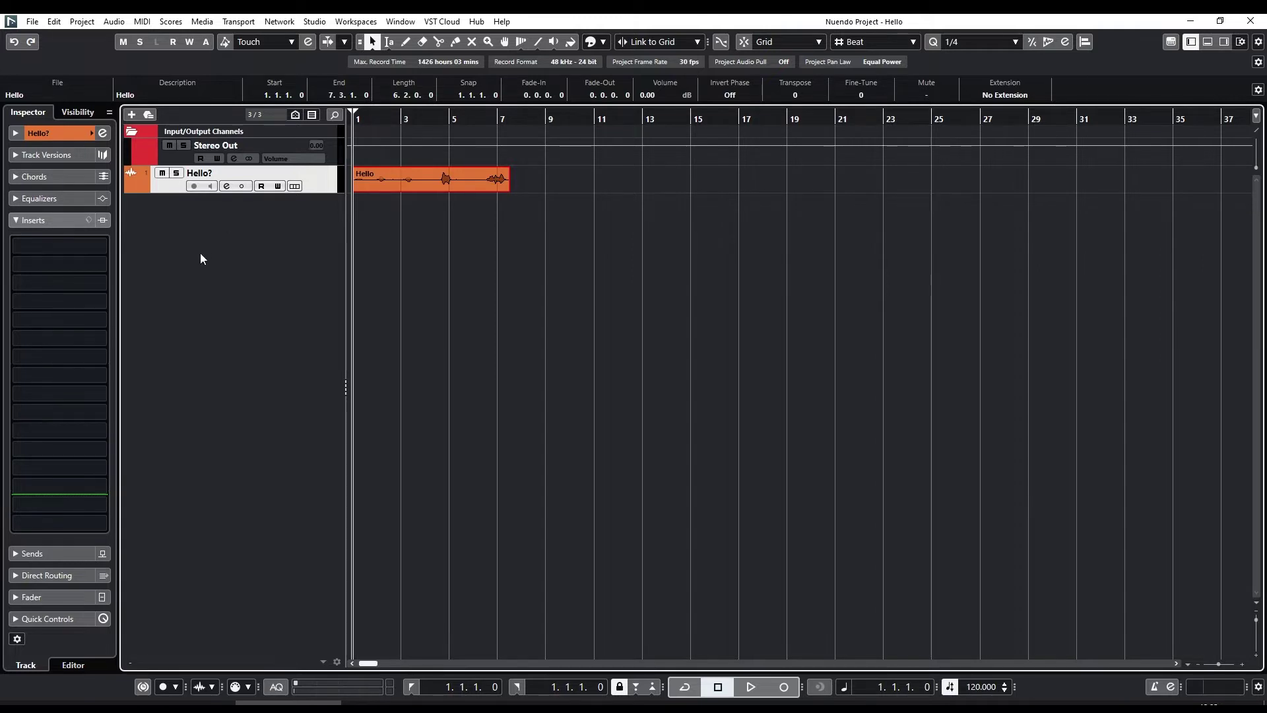
- Add a group track with 1st Order Ambisonics configuration named 'Cave'
right_click(215, 235)
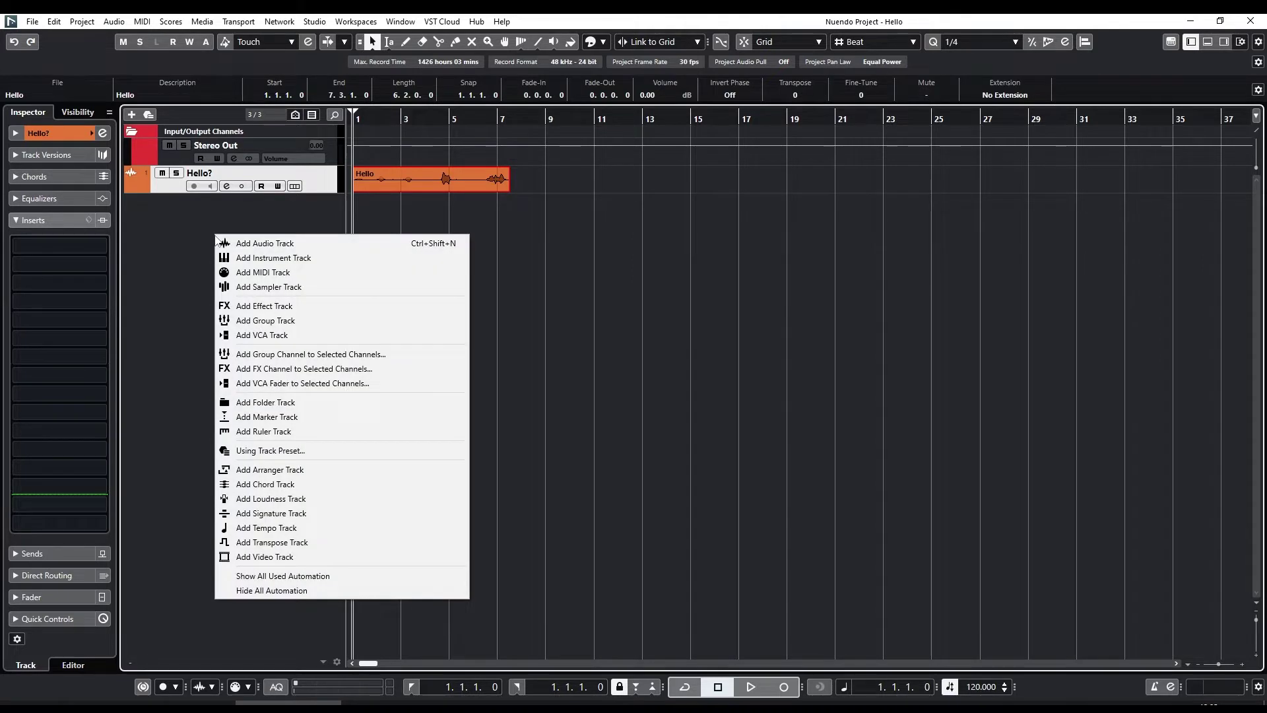
left_click(241, 322)
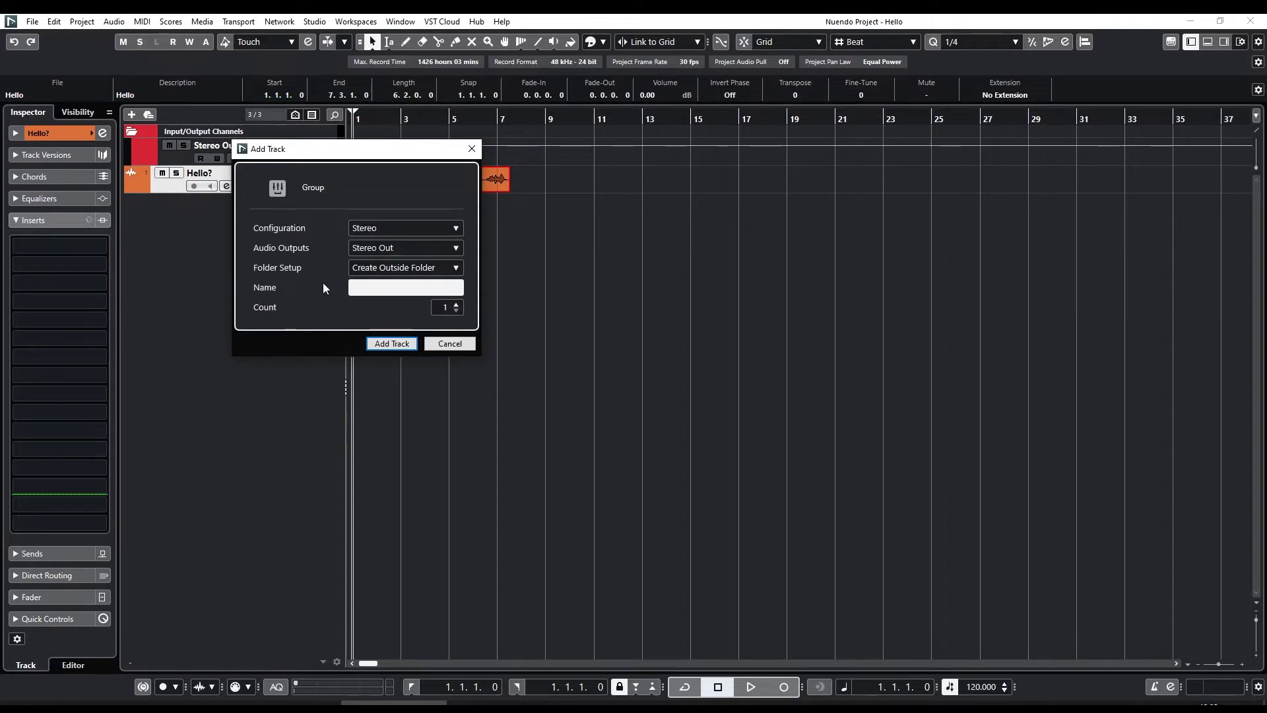
left_click(356, 231)
left_click(356, 231)
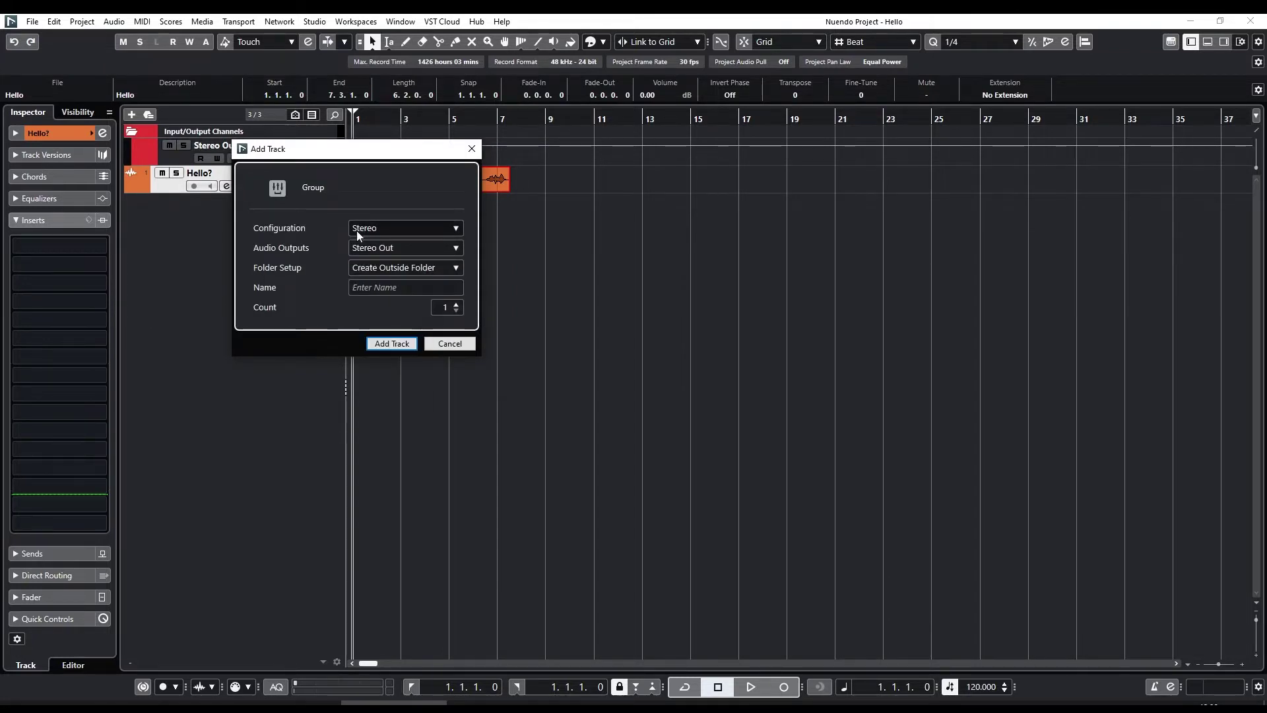
left_click(357, 231)
mouse_move(383, 409)
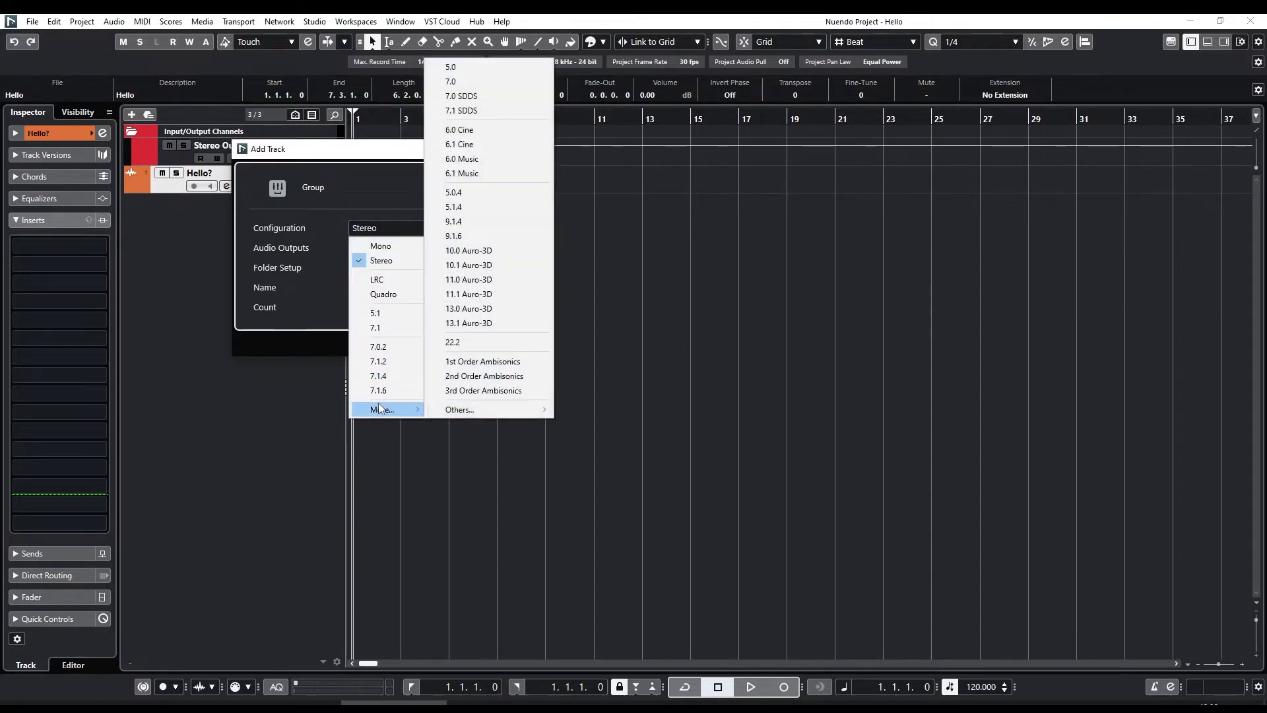
left_click(489, 367)
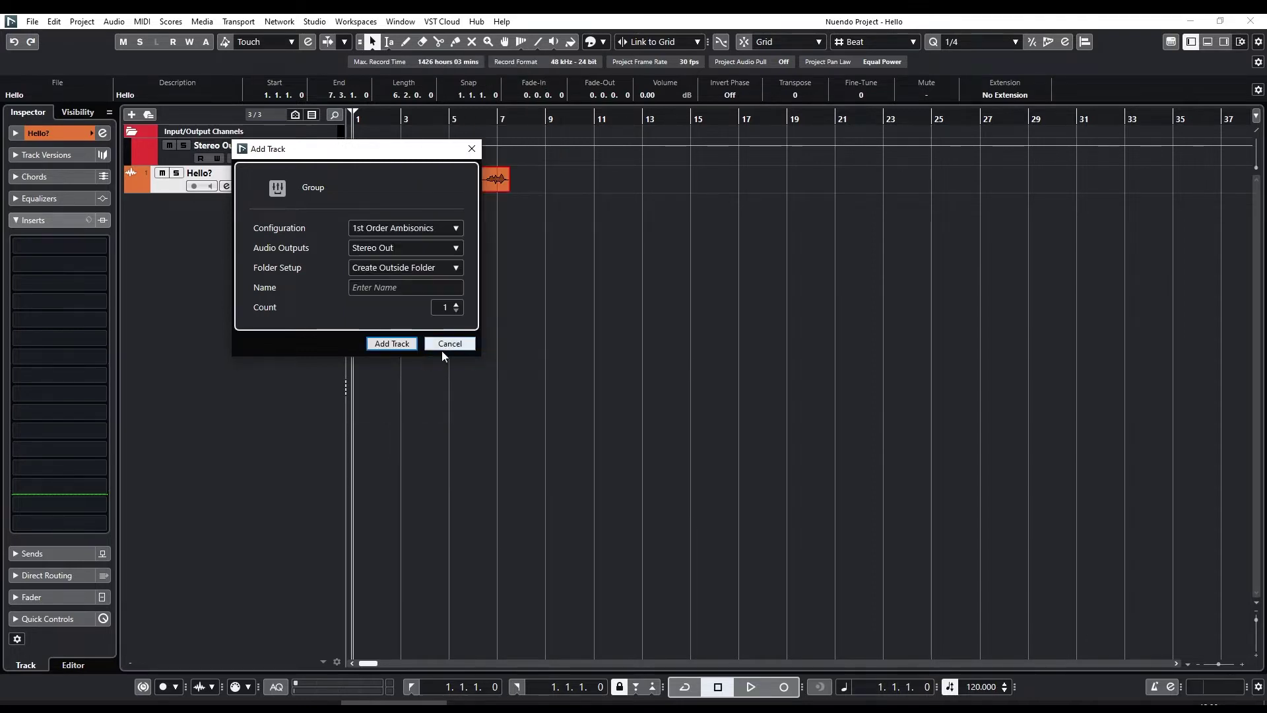
left_click(359, 288)
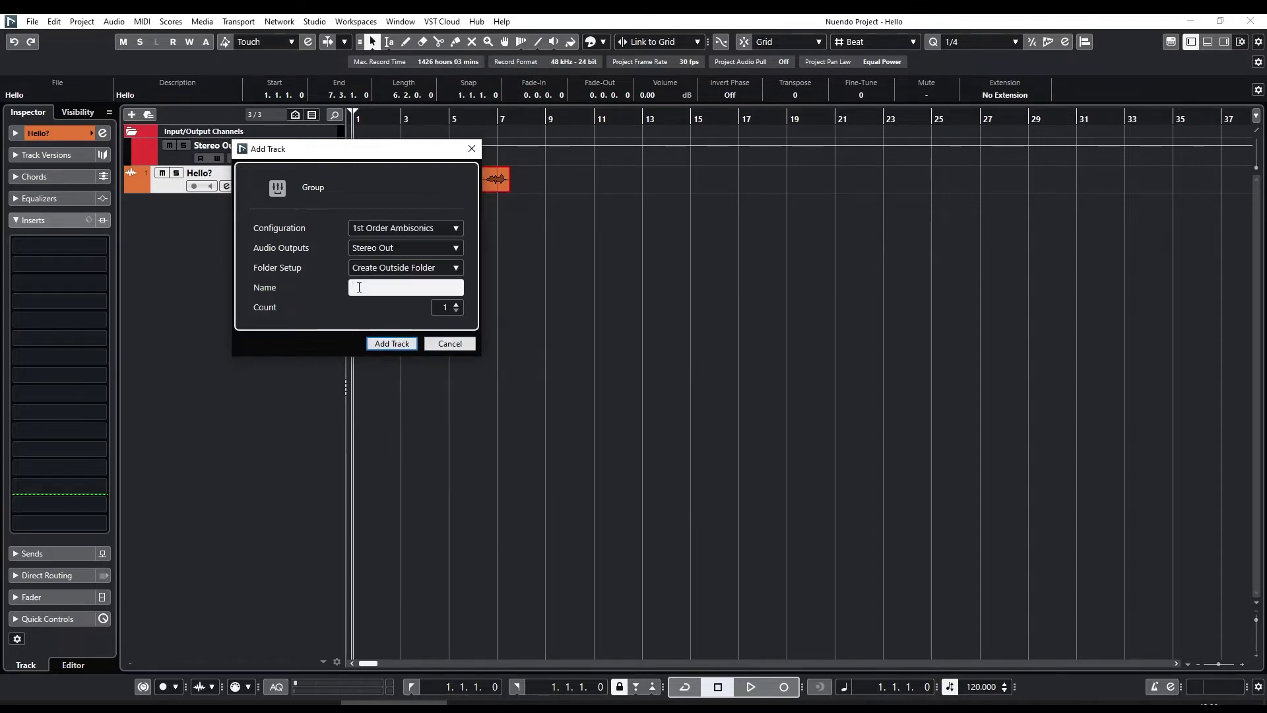
type("Cave")
key("Return")
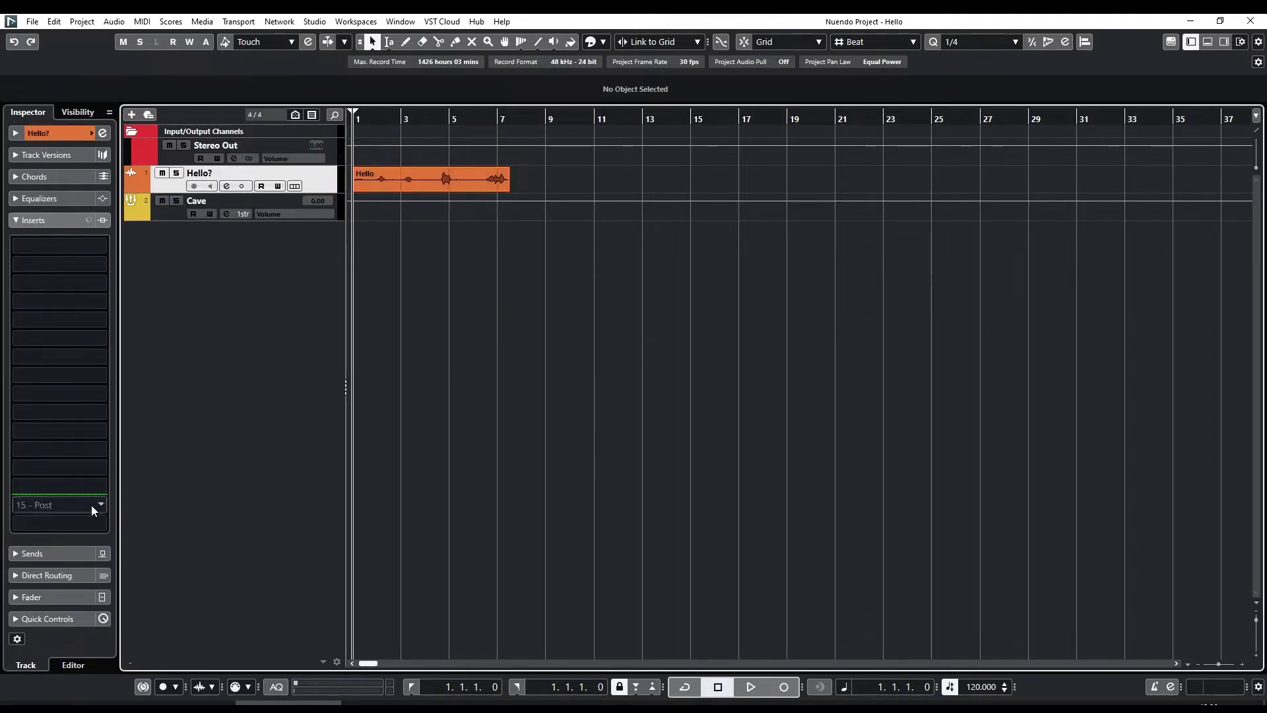
- Route and enable Hello?'s first send to Groups - Cave, then open the MixConsole with F3
left_click(50, 554)
left_click(49, 262)
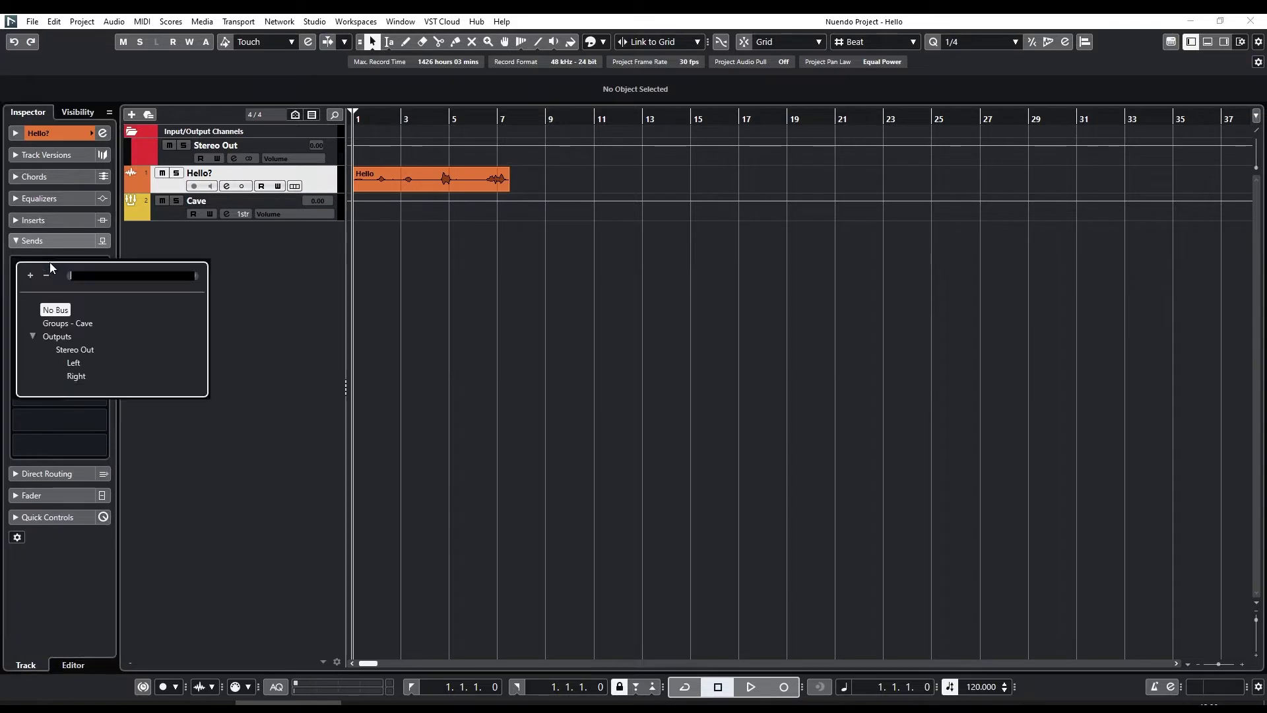
left_click(59, 321)
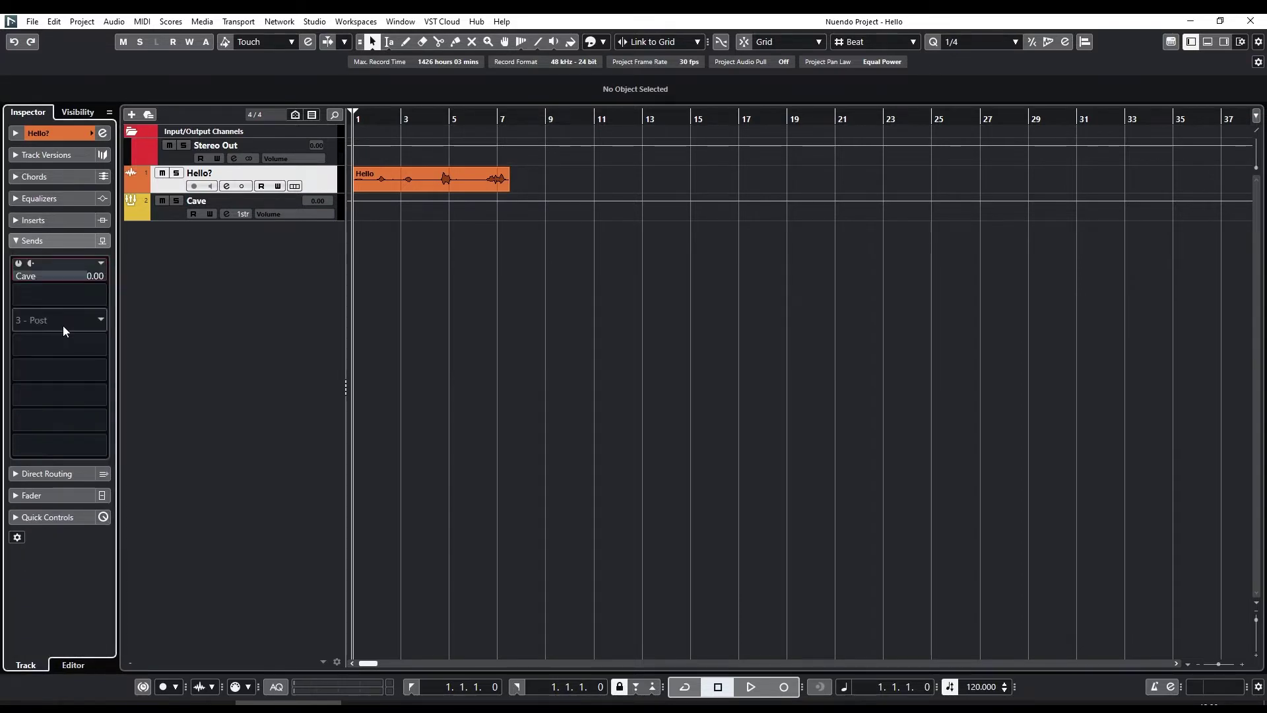
left_click(19, 263)
left_click(101, 266)
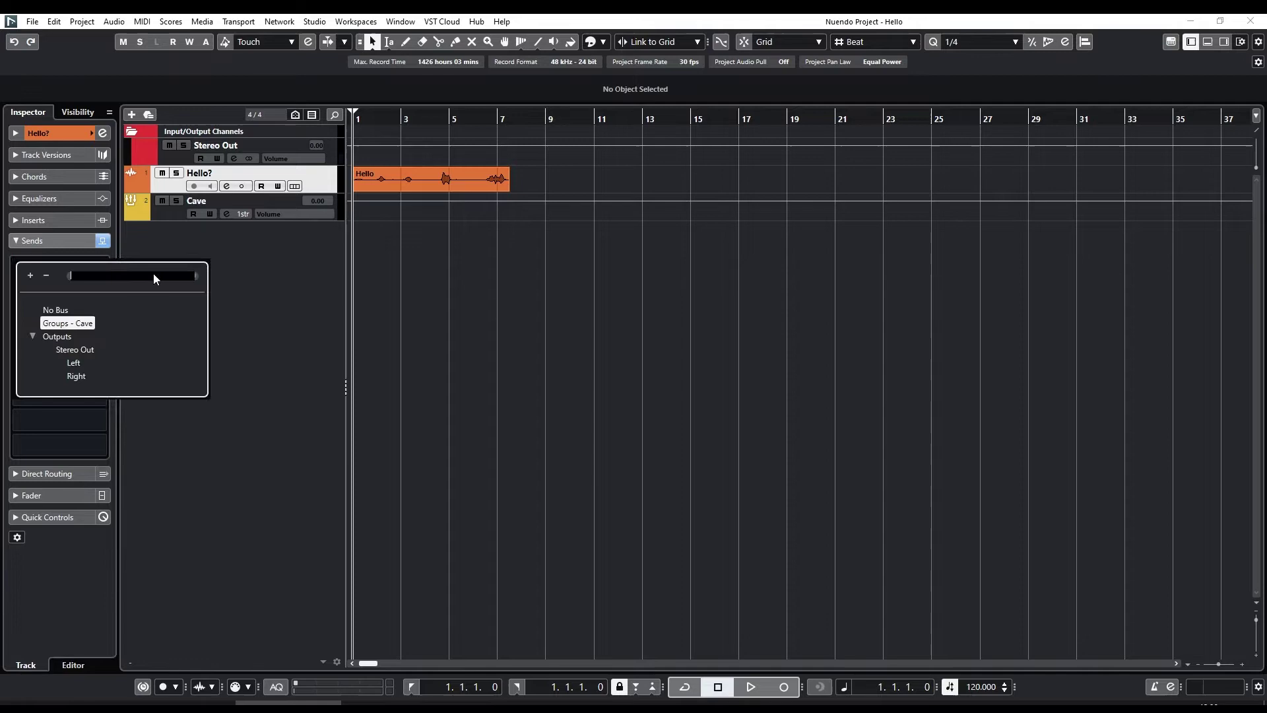
left_click(272, 326)
key("F3")
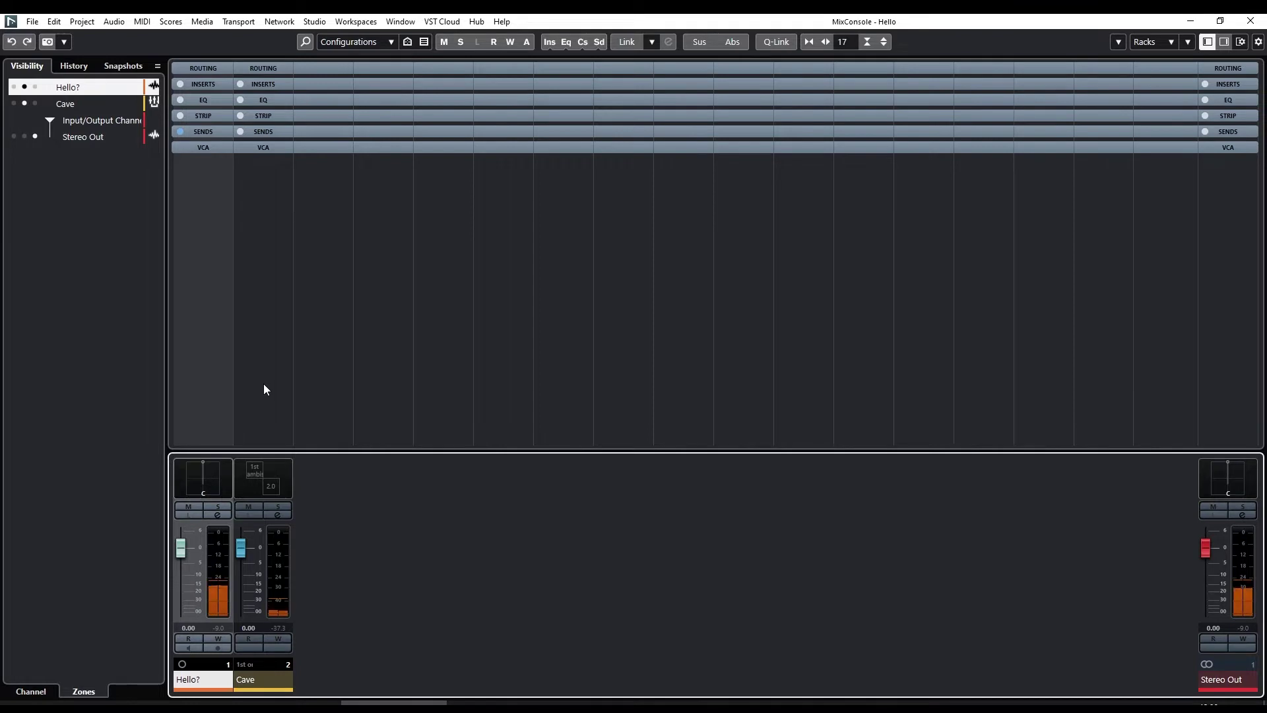
- Pull the Hello? channel fader in the MixConsole down to -∞
left_click_drag(182, 549, 189, 644)
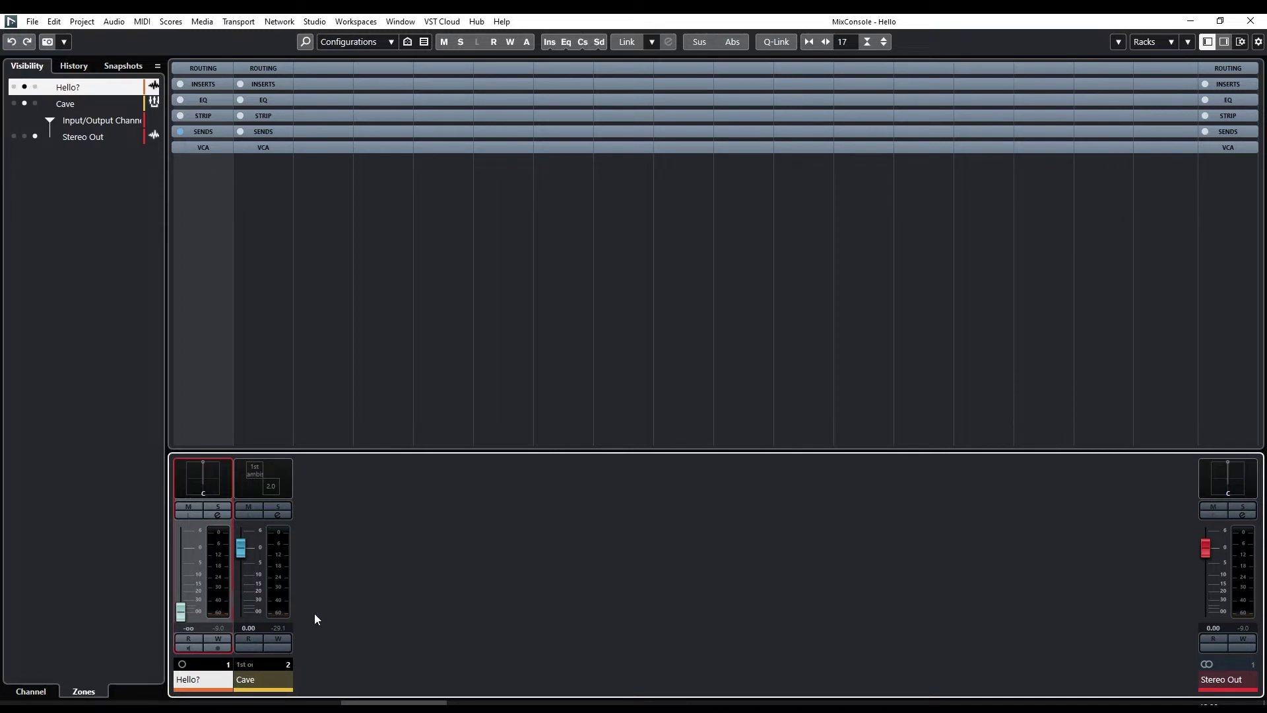
- Load ab Reverb into Cave's first insert slot and turn its DRY level fully down
left_click(262, 84)
left_click(261, 99)
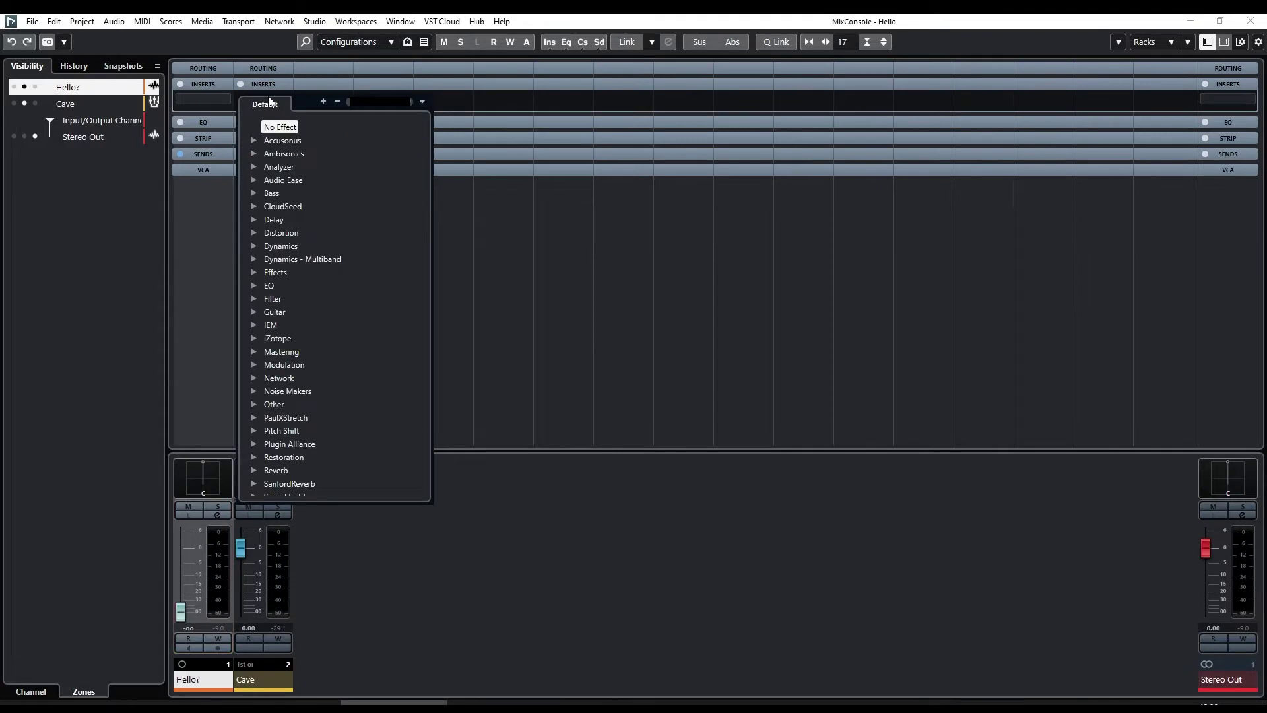
type("ab rev")
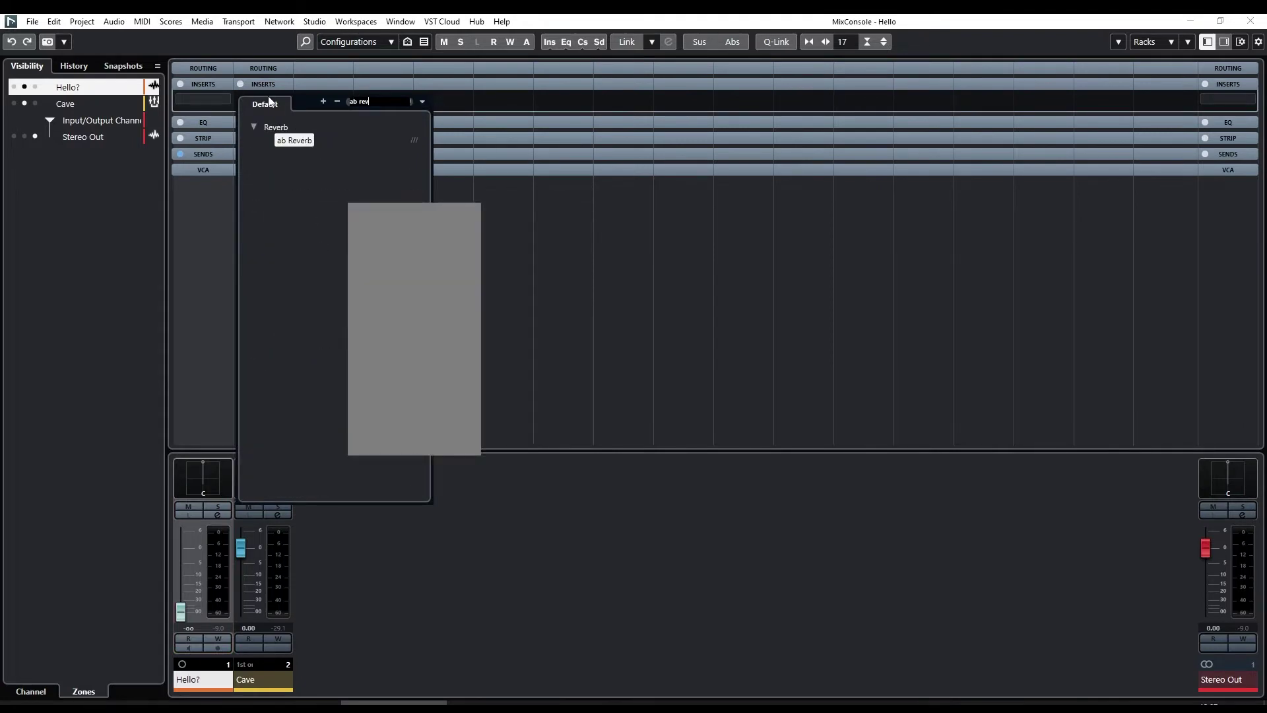
key("Return")
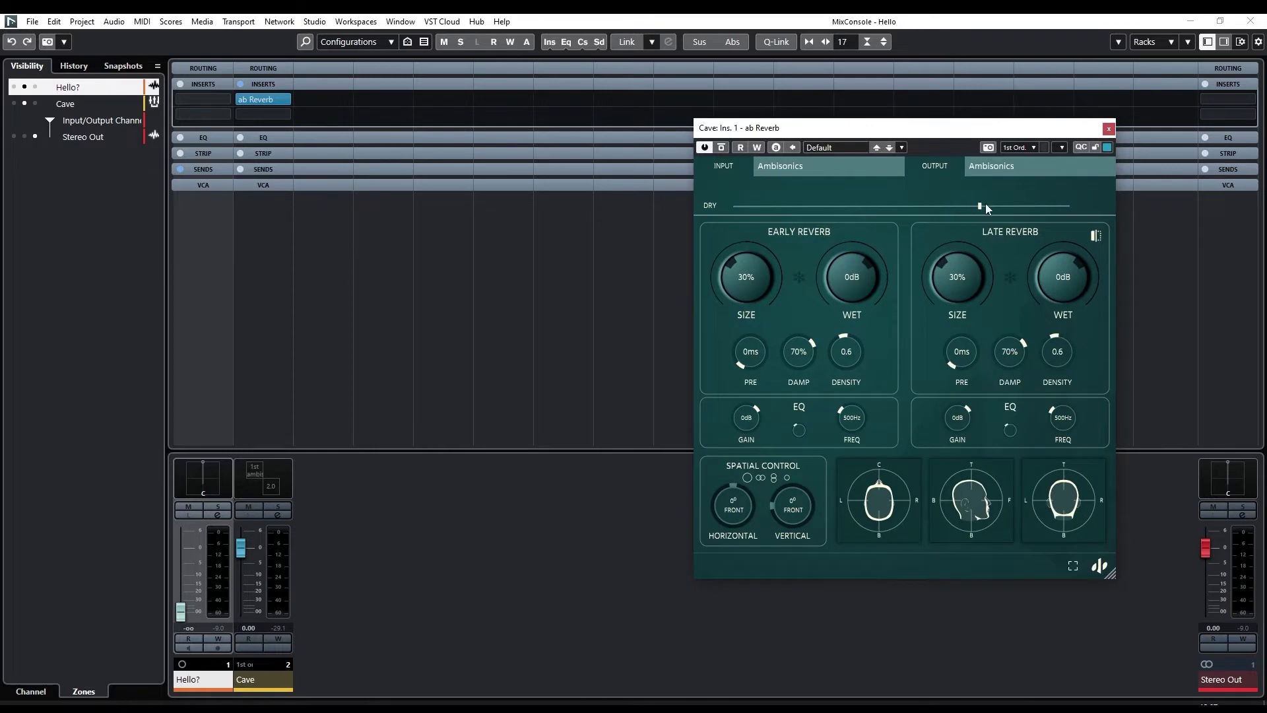
left_click_drag(981, 205, 705, 211)
- Load the Cave preset into the ab Reverb
left_click(837, 148)
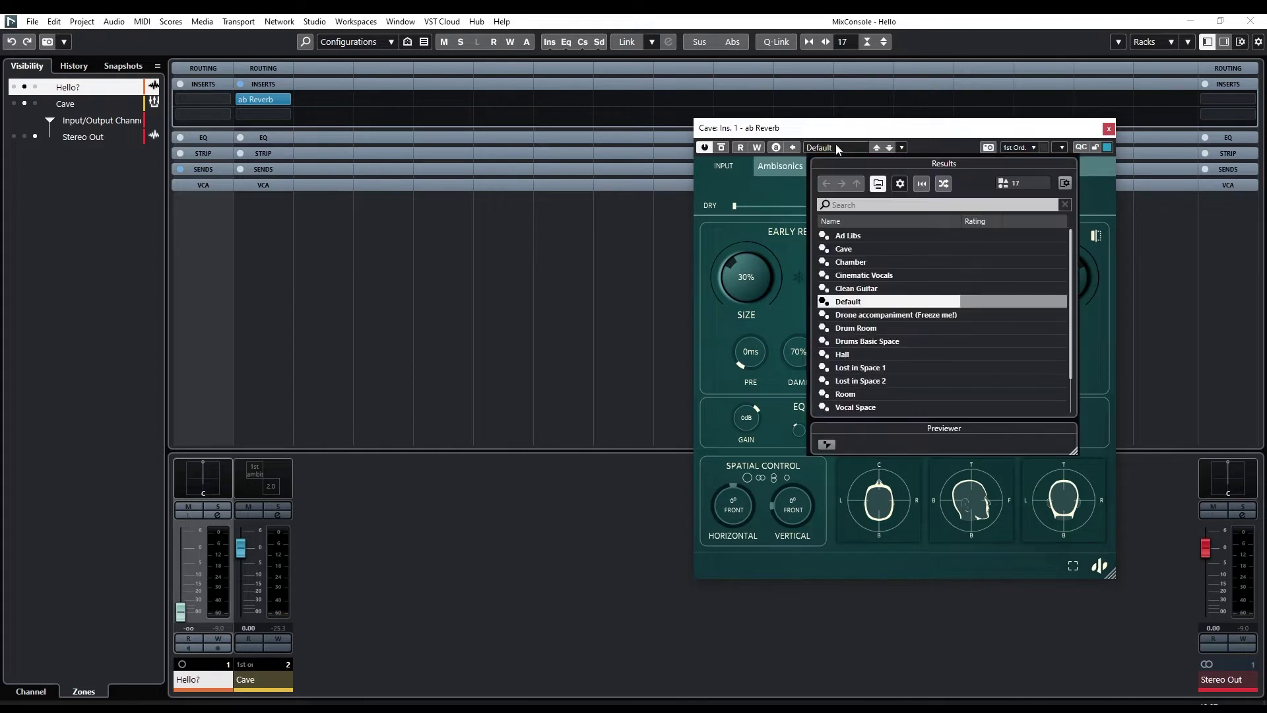
left_click(850, 250)
double_click(848, 248)
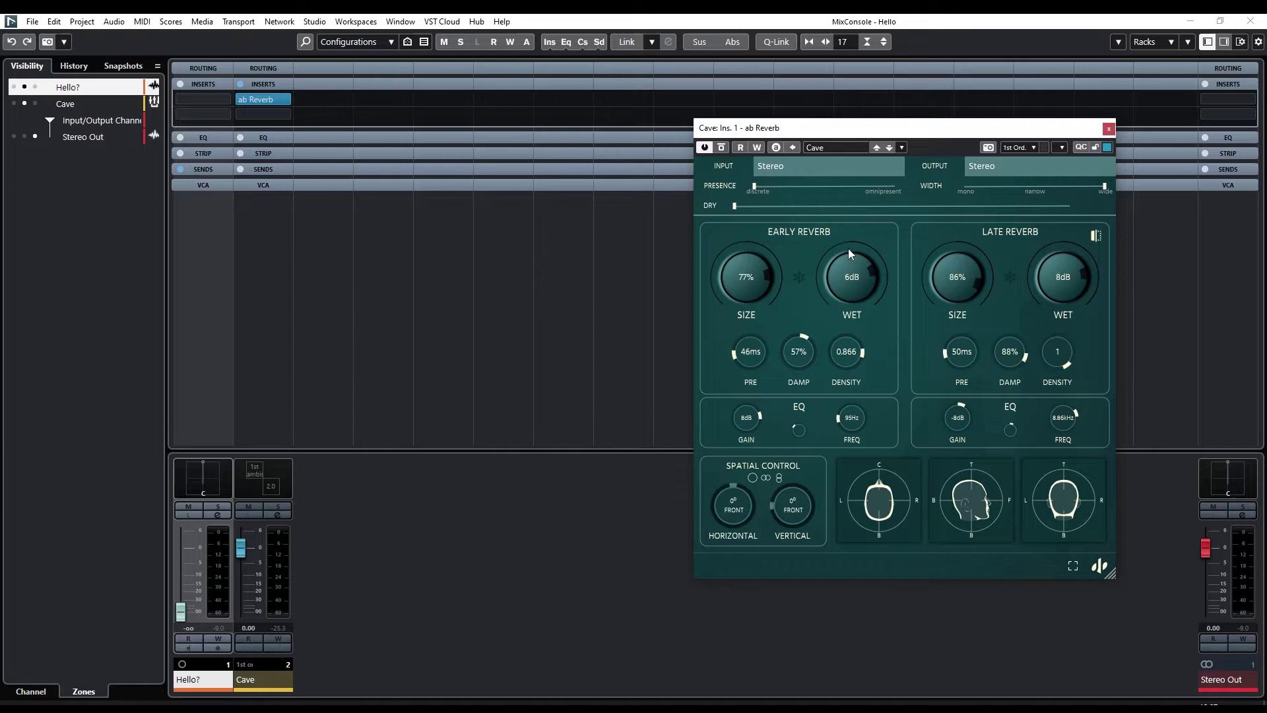
- Set the reverb's INPUT and OUTPUT formats to Ambisonics
left_click(829, 176)
left_click(830, 205)
left_click(1004, 166)
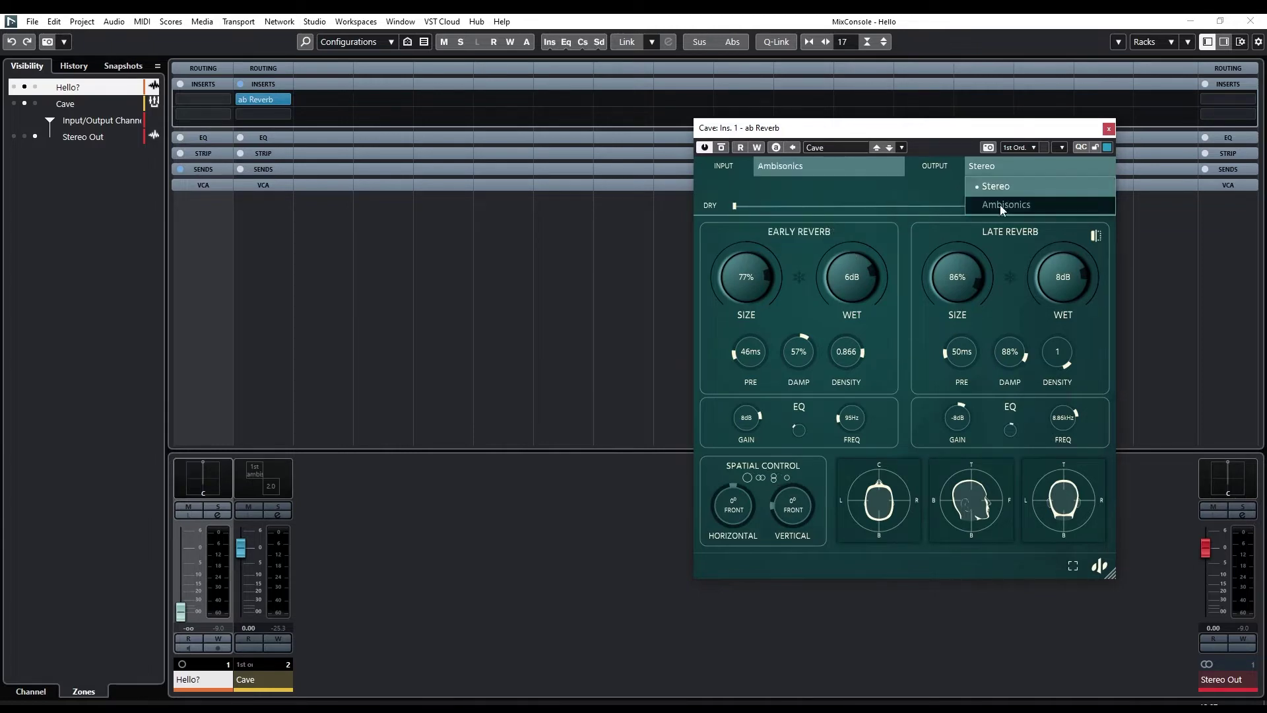
left_click(1001, 206)
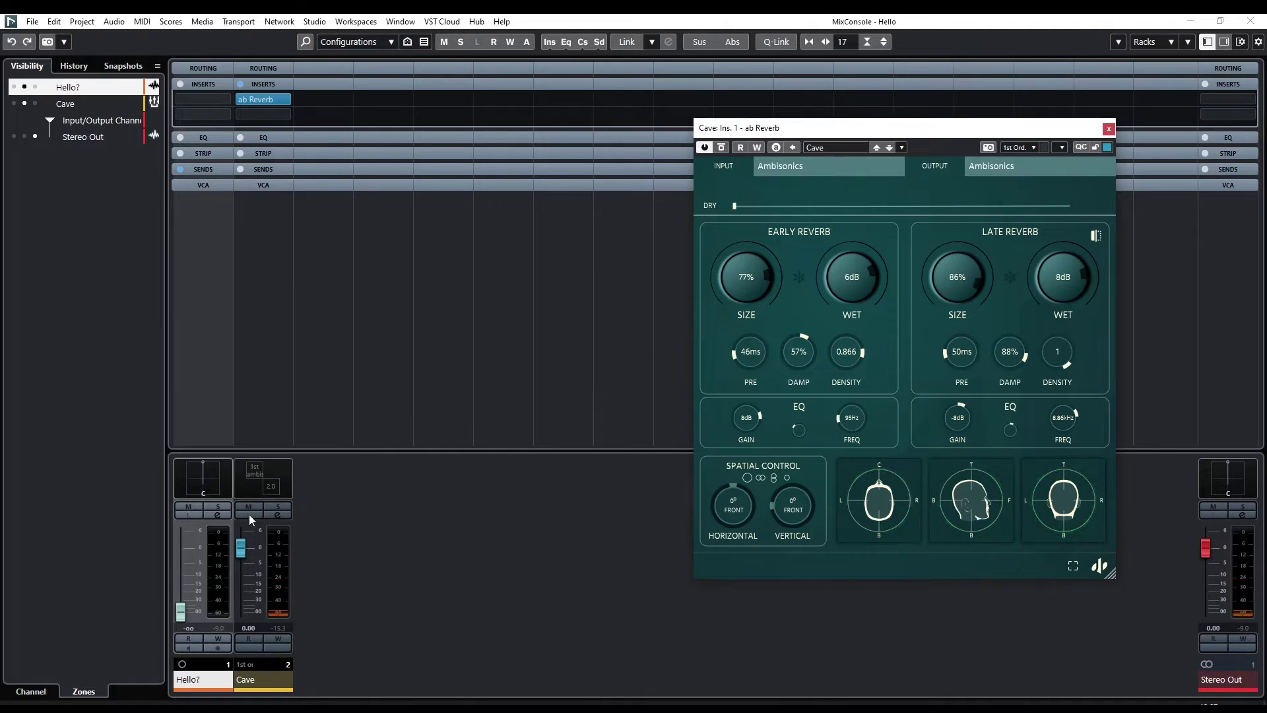
- Set Hello? to -7.61 dB and Early Reverb to 0ms pre-delay and 11dB wet
left_click(177, 617)
left_click(178, 613, "ctrl")
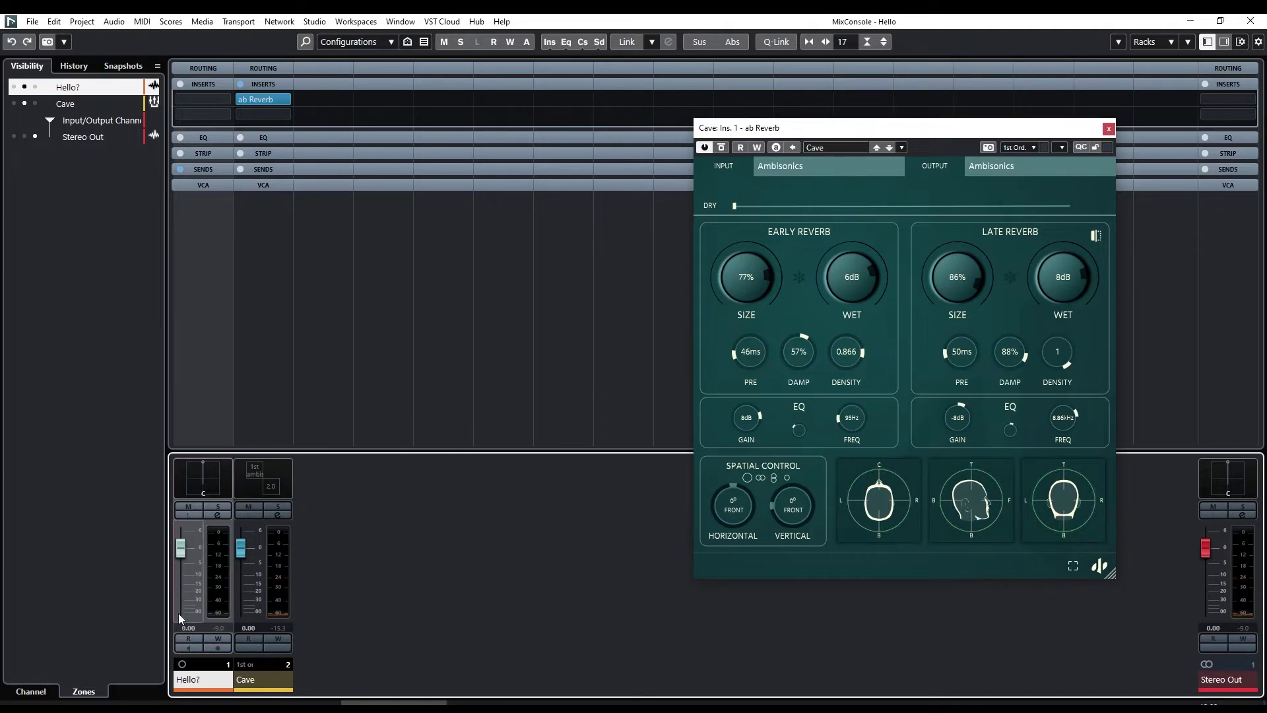
left_click_drag(180, 548, 181, 570)
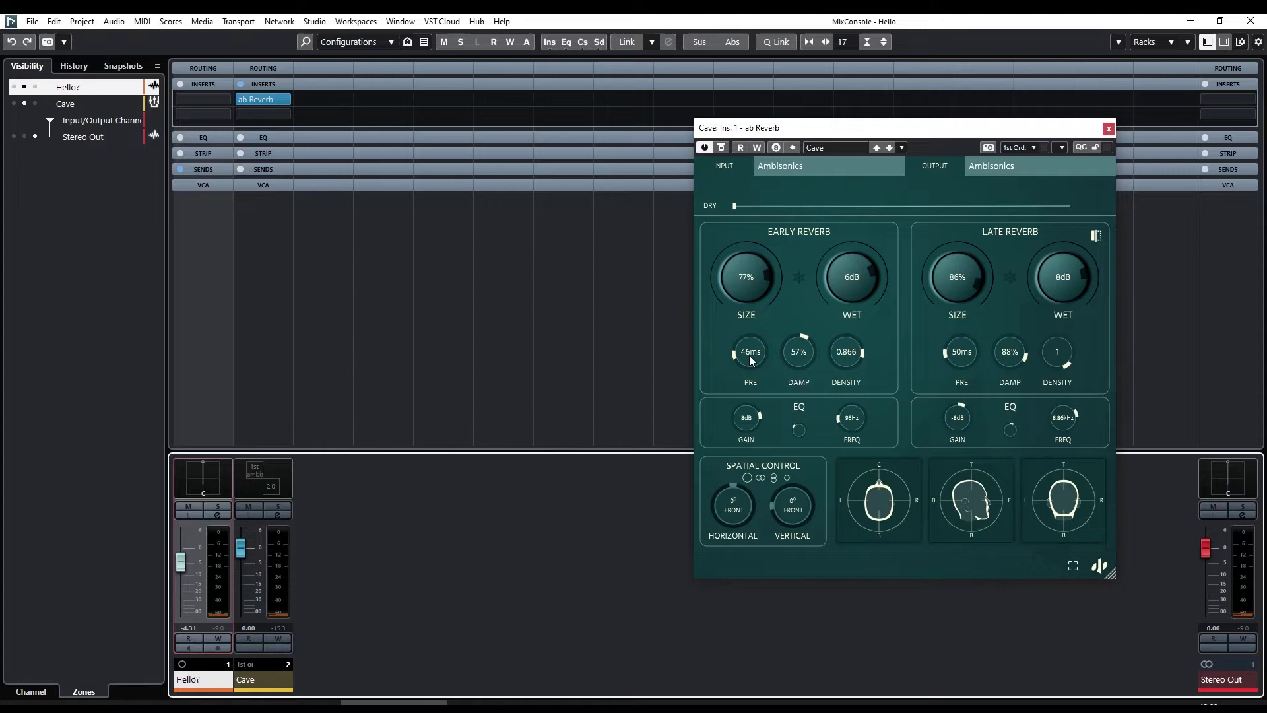
left_click_drag(751, 360, 770, 426)
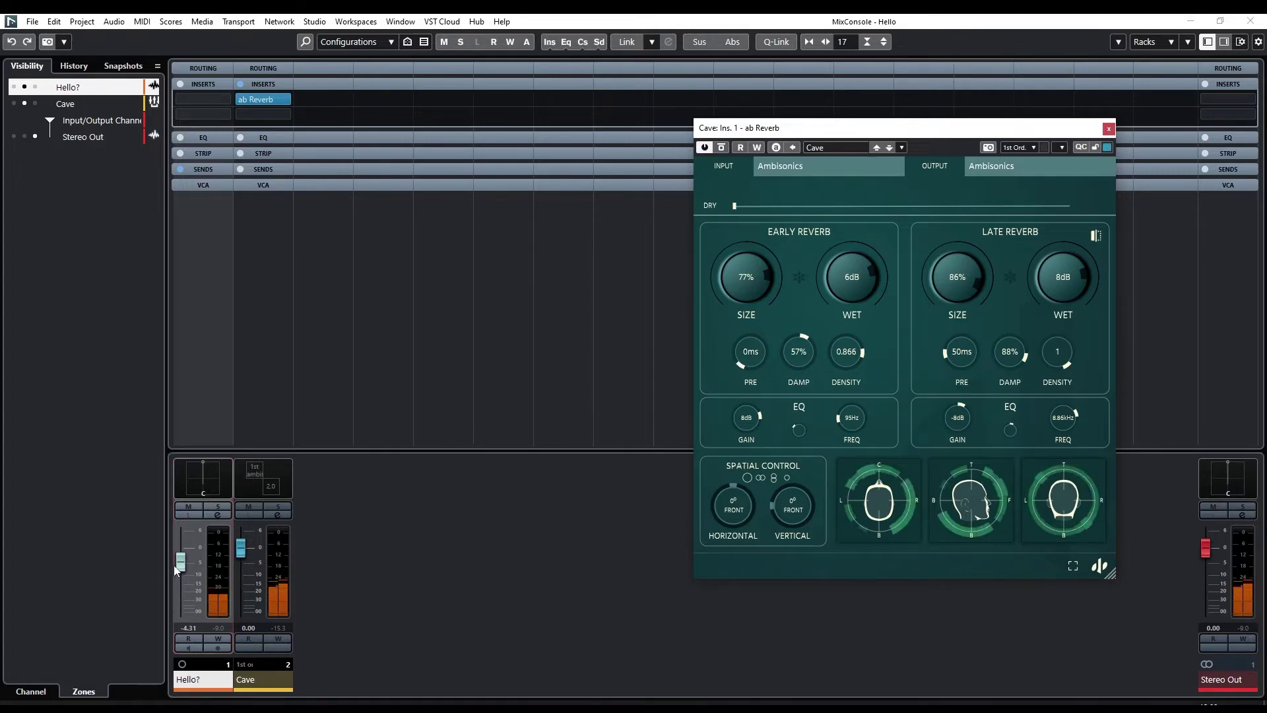
left_click_drag(176, 565, 176, 573)
left_click_drag(823, 290, 825, 279)
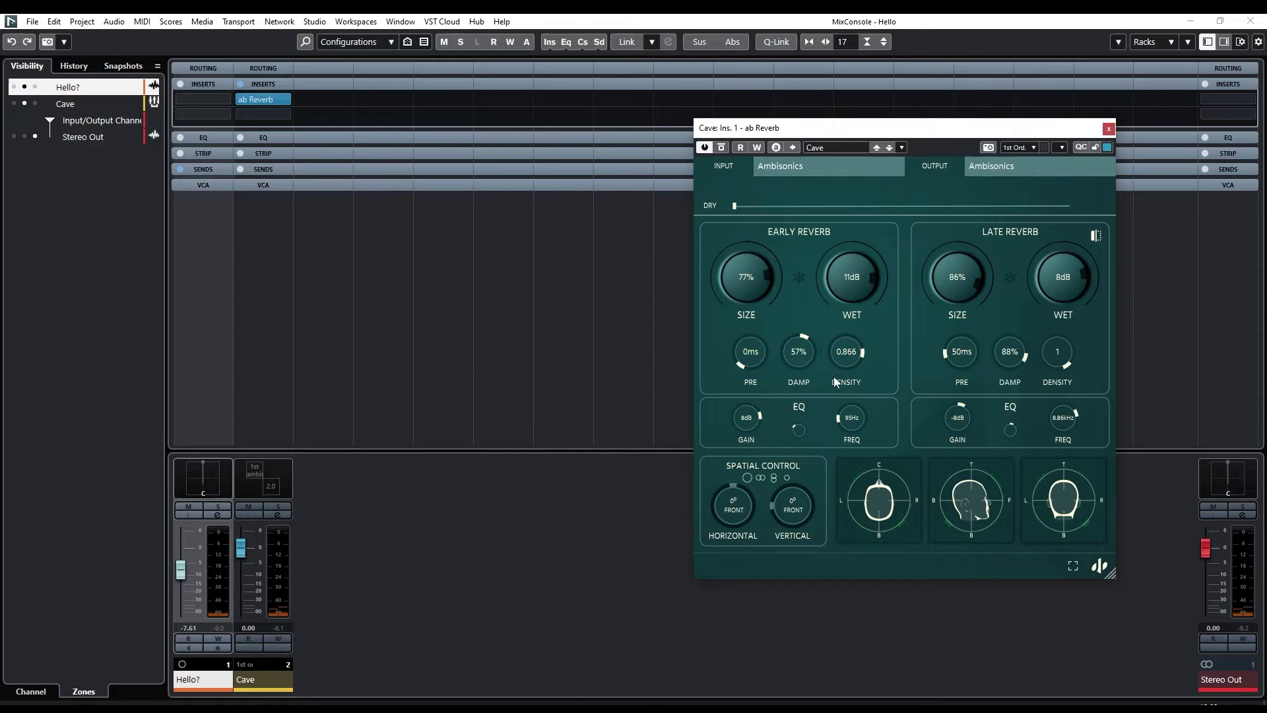
- Load ab Delay into Cave's second insert slot
left_click(248, 113)
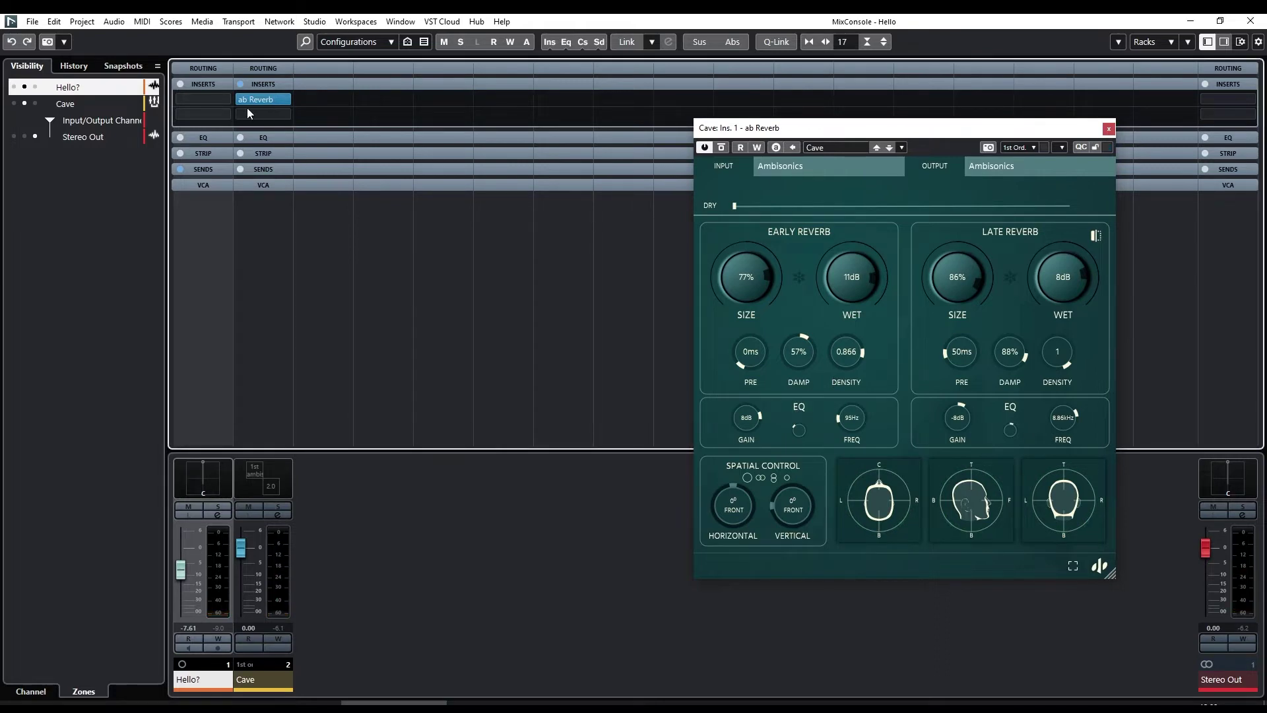
type("ab delay")
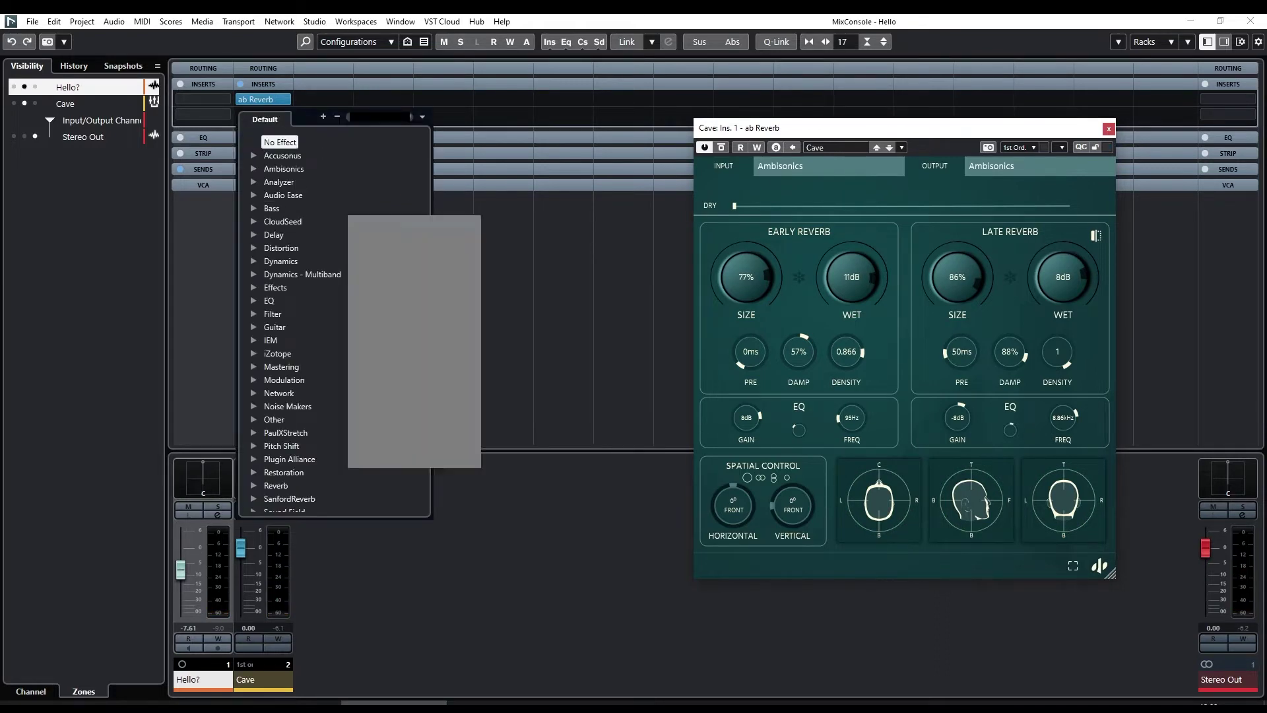
key("Return")
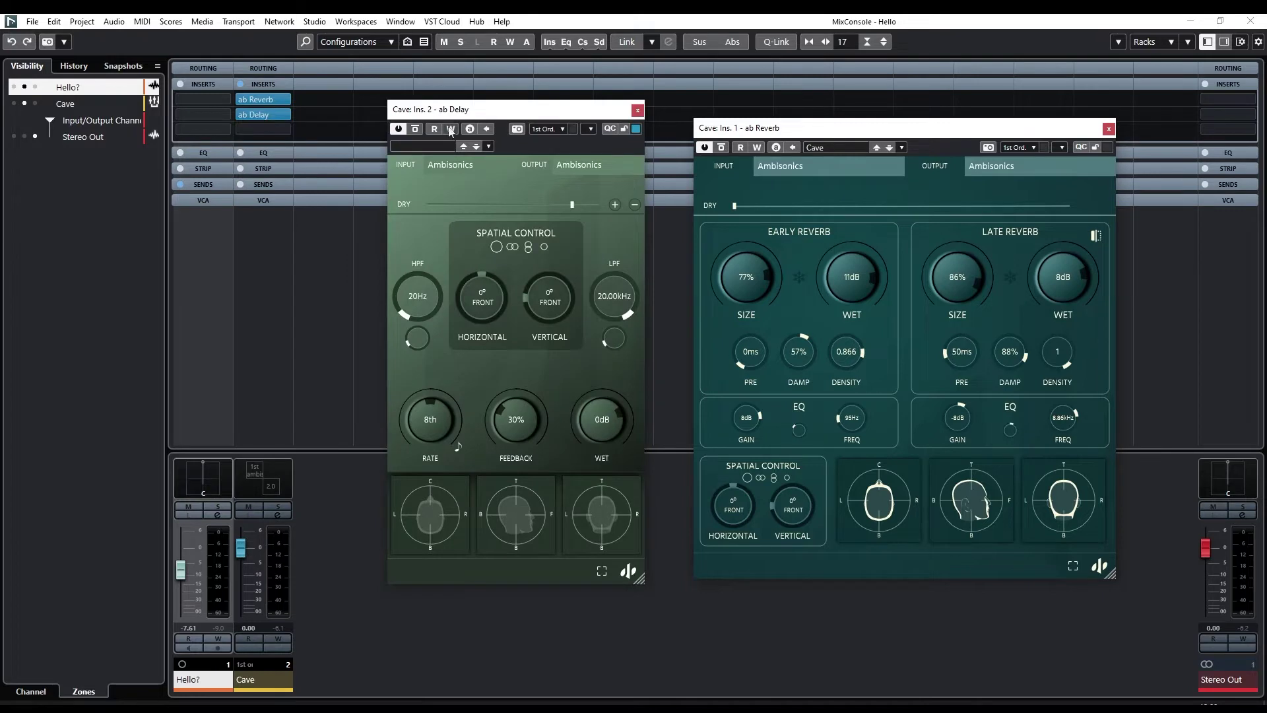
- Arrange the Delay and Reverb windows side by side and start playback
left_click_drag(447, 109, 470, 114)
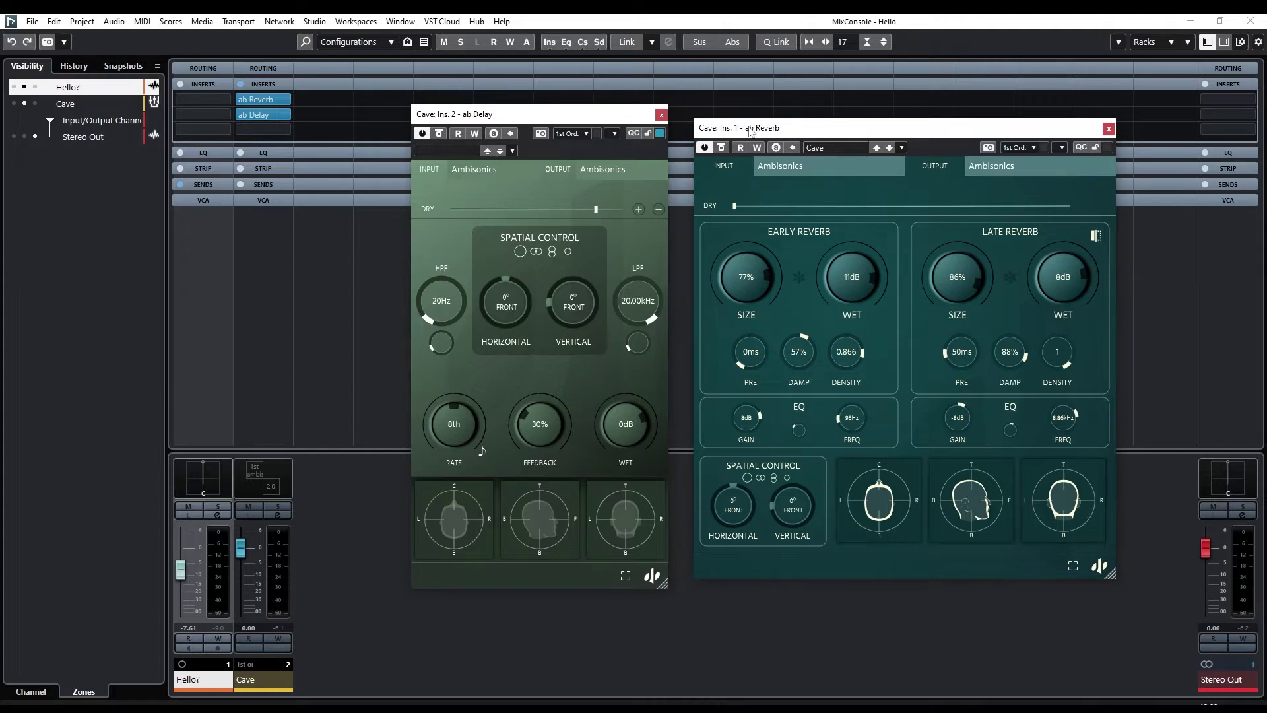
left_click_drag(750, 127, 855, 119)
left_click_drag(529, 115, 542, 108)
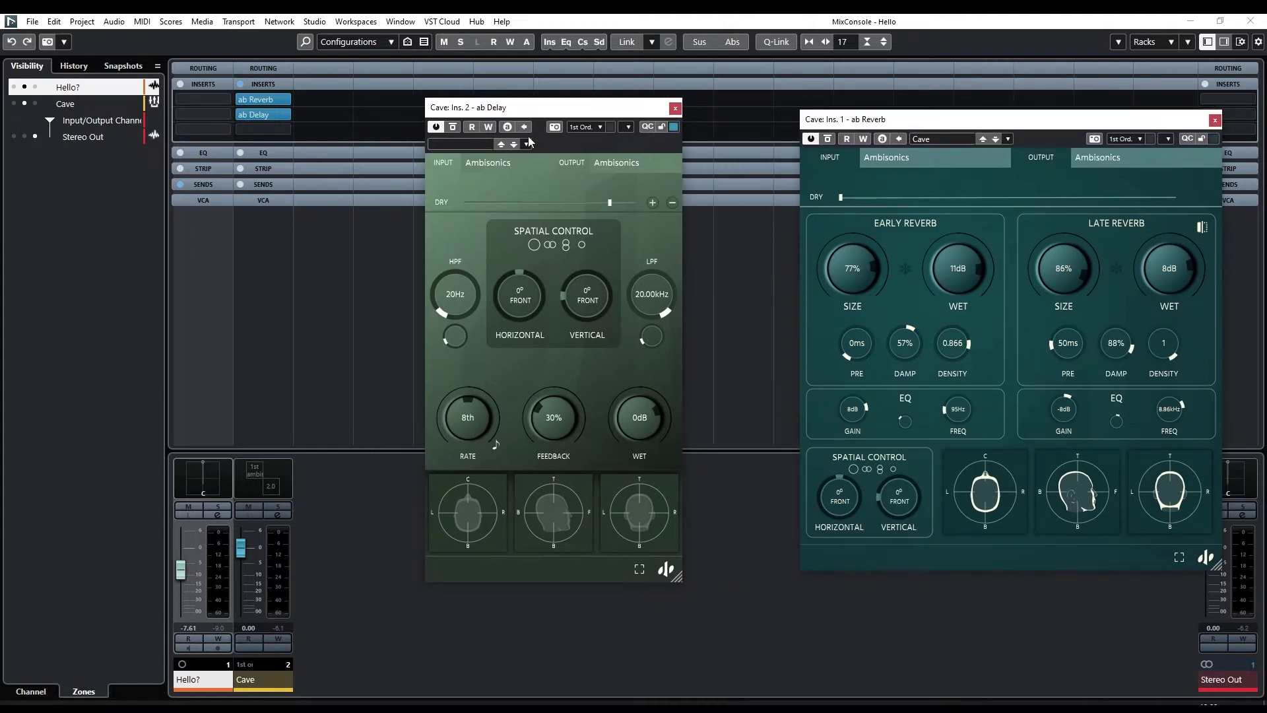
key("space")
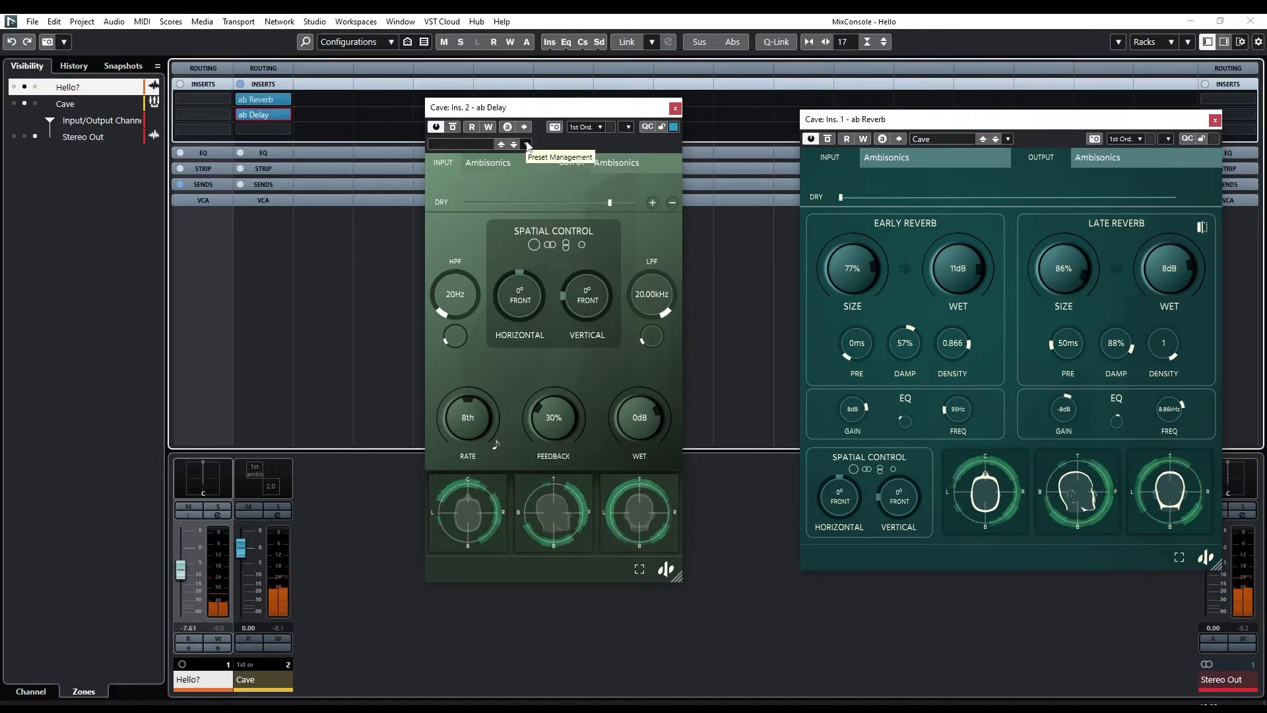
- Give ab Delay a free 0.332s rate and 34% feedback, and bypass ab Reverb
left_click(497, 446)
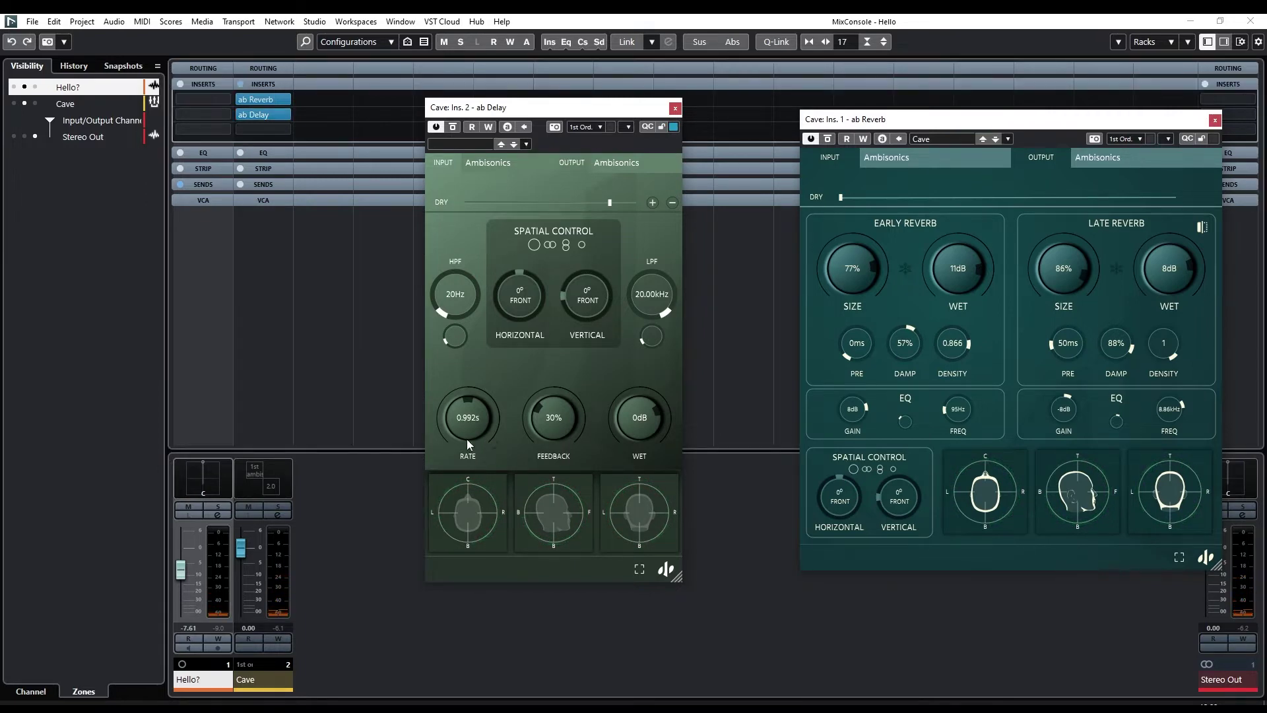
left_click_drag(466, 440, 467, 449)
key("space")
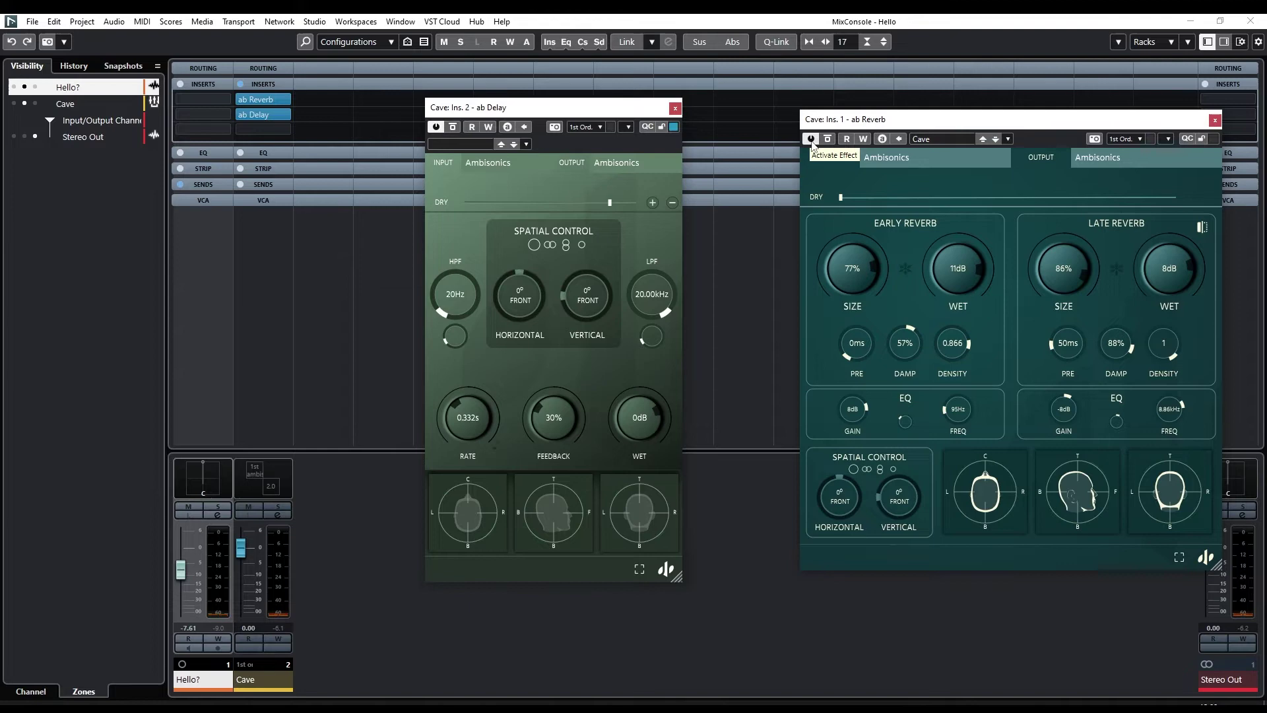
left_click(811, 139)
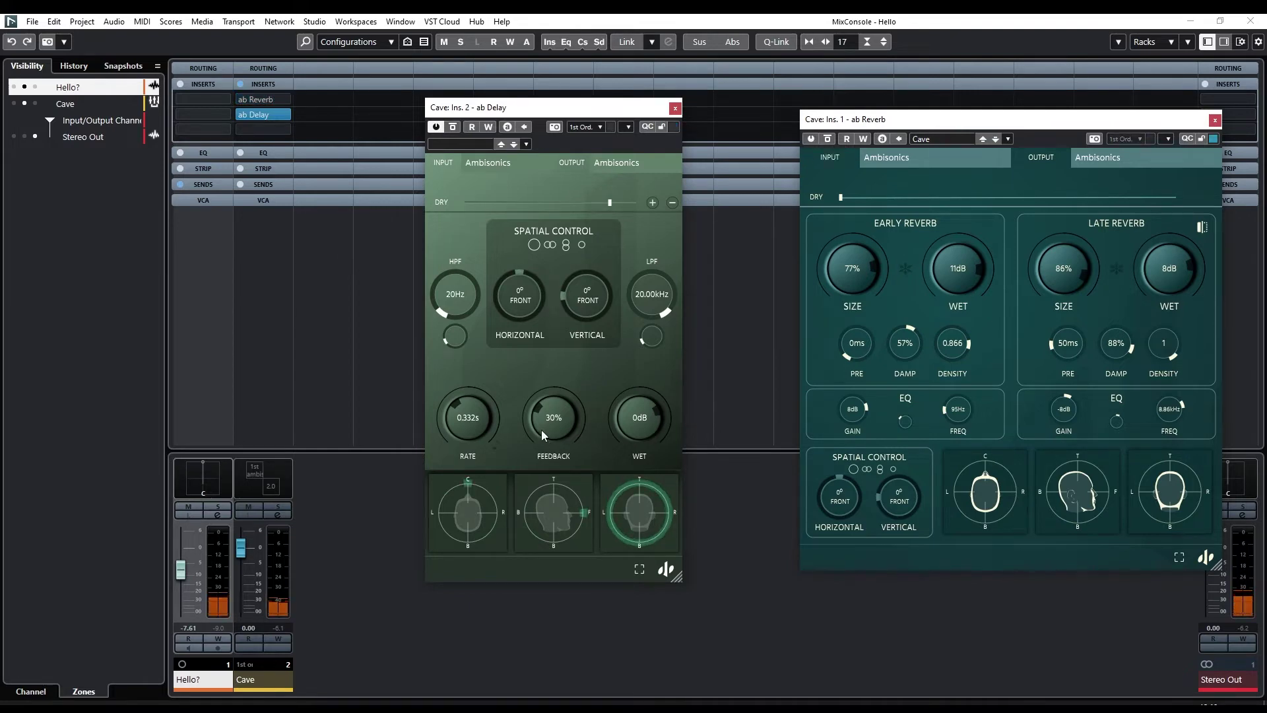
mouse_move(541, 429)
left_mouse_down()
mouse_move(496, 429)
mouse_move(544, 433)
left_mouse_up()
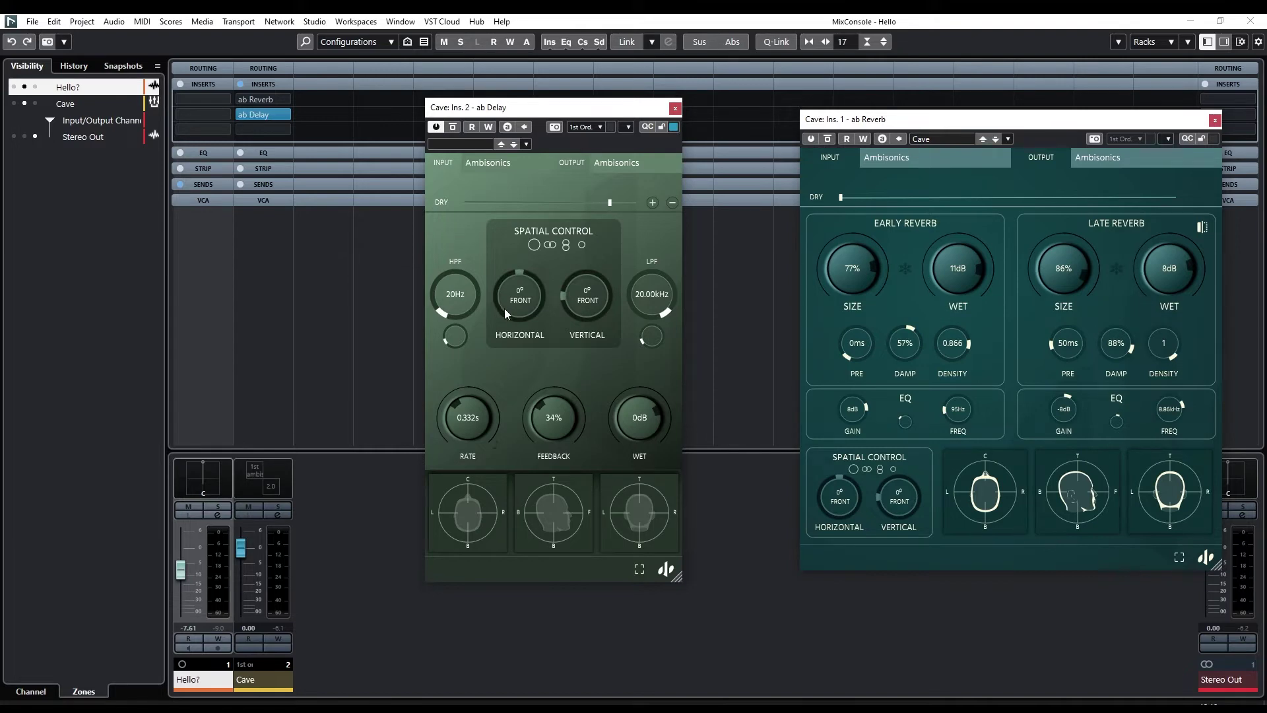
- Pan the ab Delay echoes horizontally to about -43° front-left and start playback
left_click_drag(509, 315, 510, 334)
key("space")
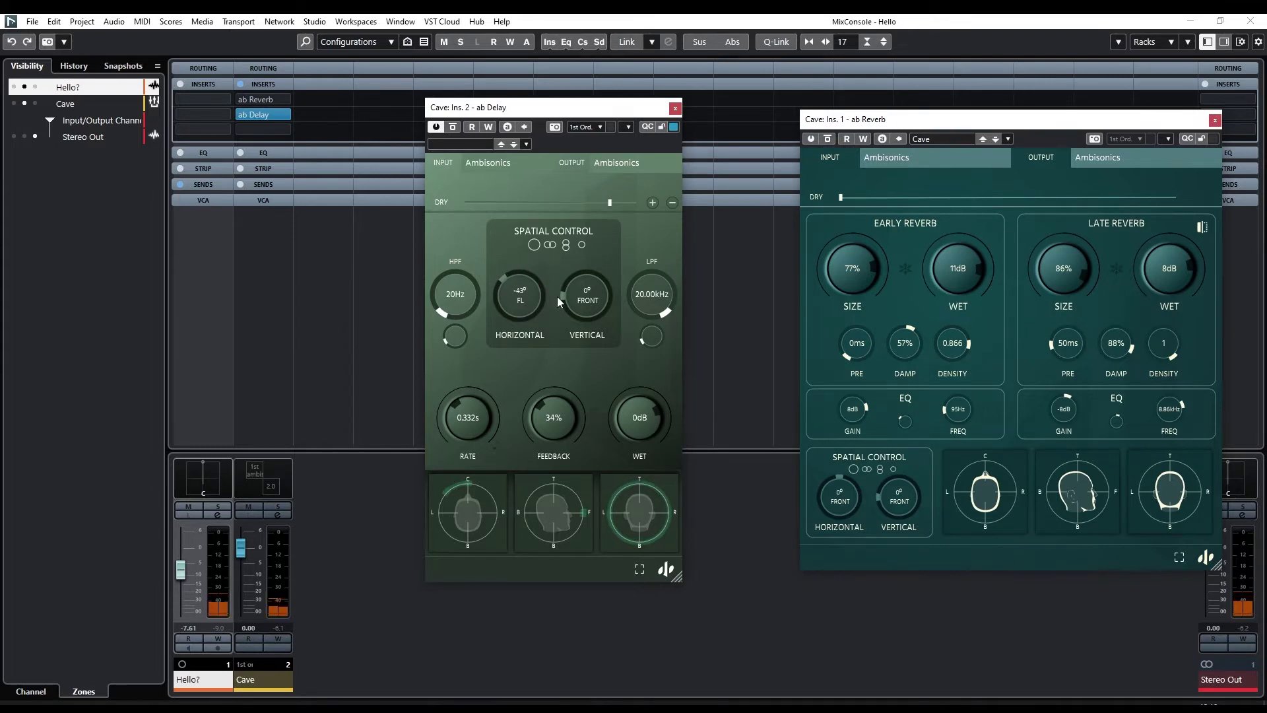
- Add a second delay tap panned 39° front-right, enlarge the delay window, and play back
left_click(652, 202)
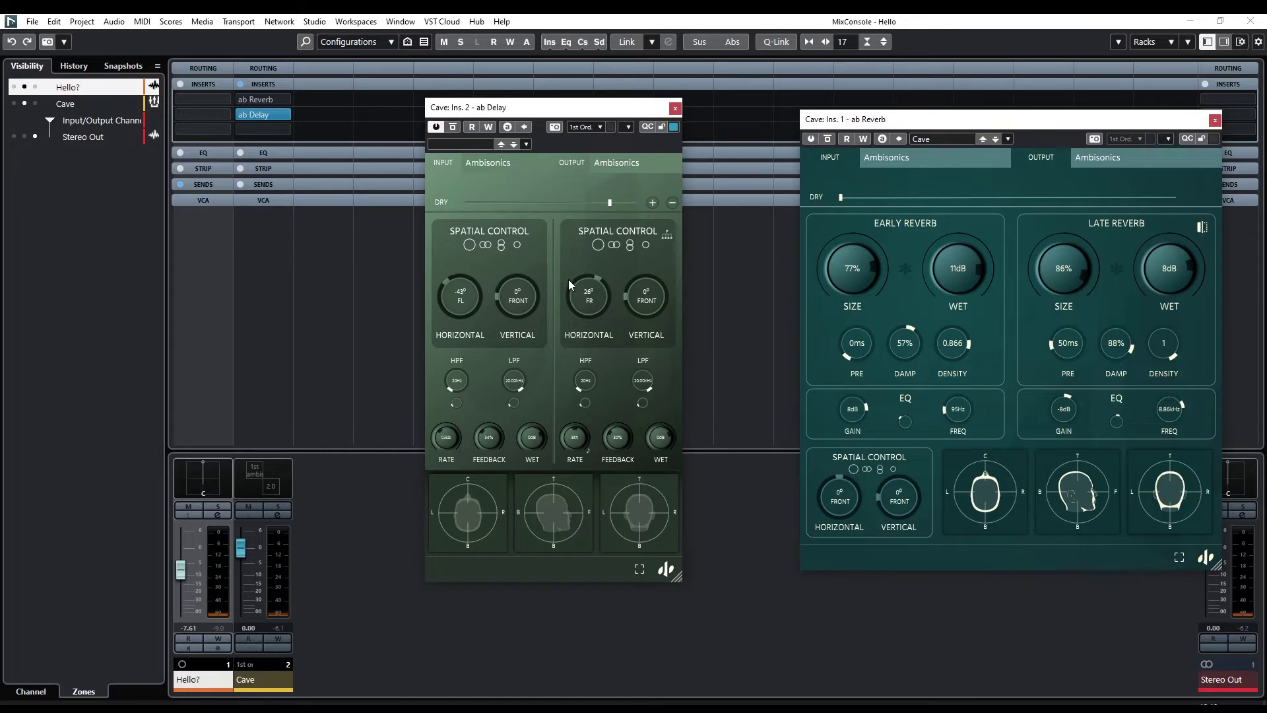
left_click_drag(569, 278, 569, 275)
left_click_drag(683, 583, 785, 687)
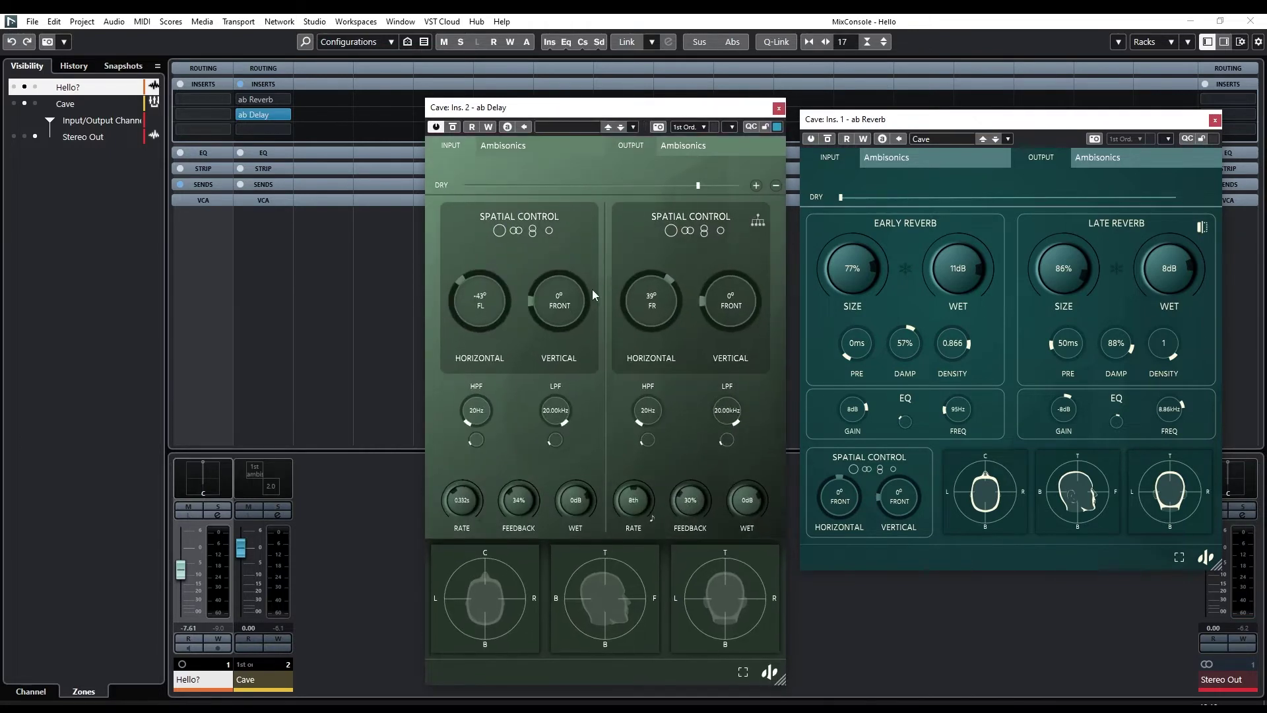
left_click_drag(528, 112, 492, 46)
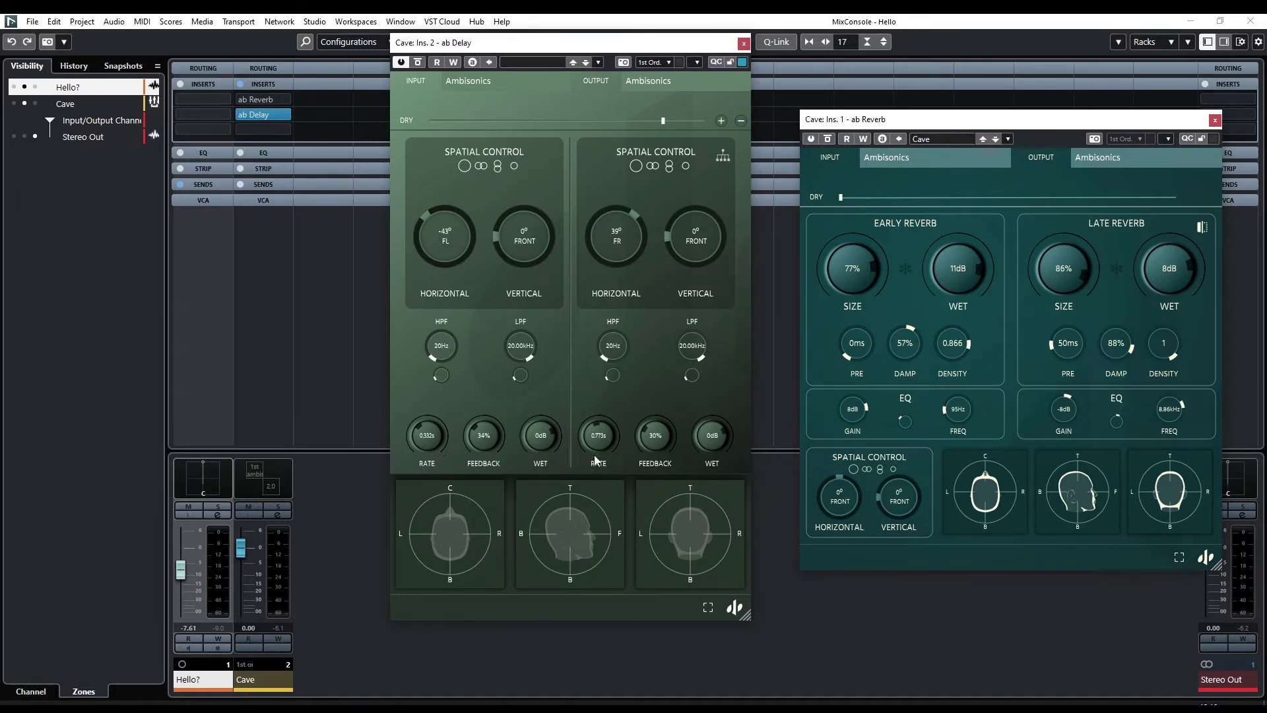
key("space")
- Add a third delay tap with its low-pass at 2.28kHz and rate lengthened to about 1.32s
left_click(721, 121)
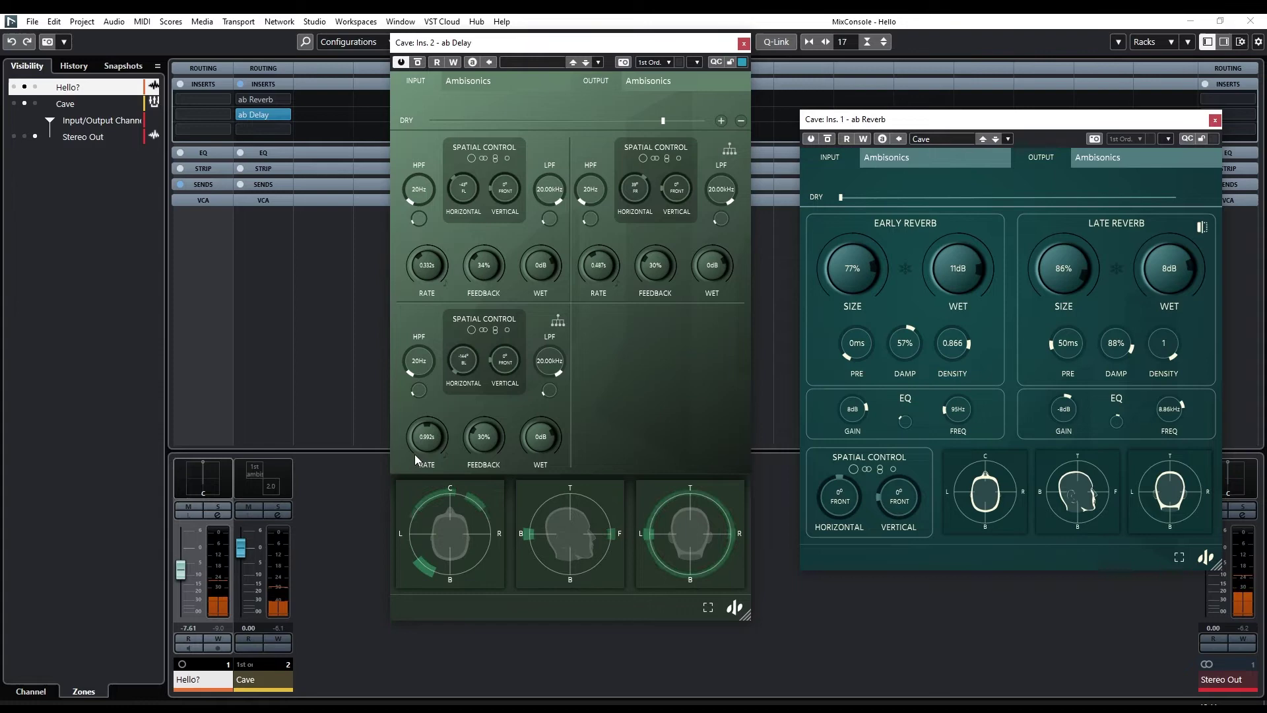
left_click_drag(549, 360, 544, 429)
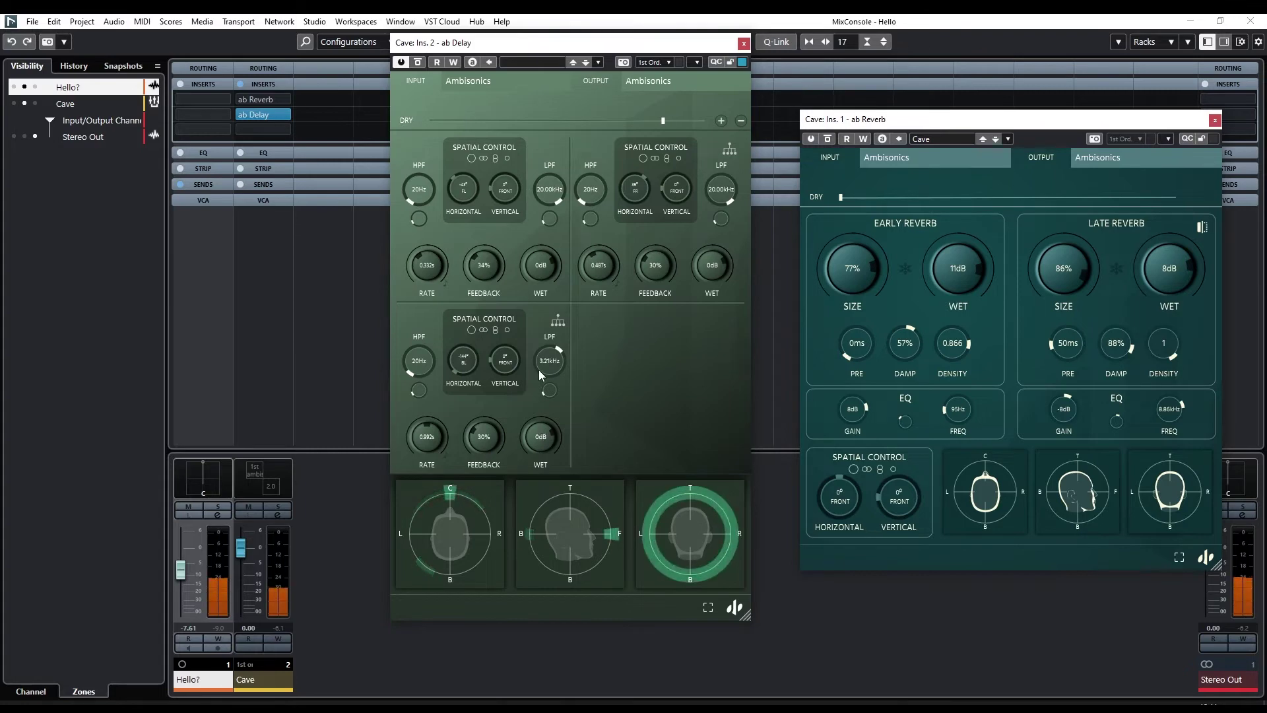
left_click_drag(538, 370, 541, 378)
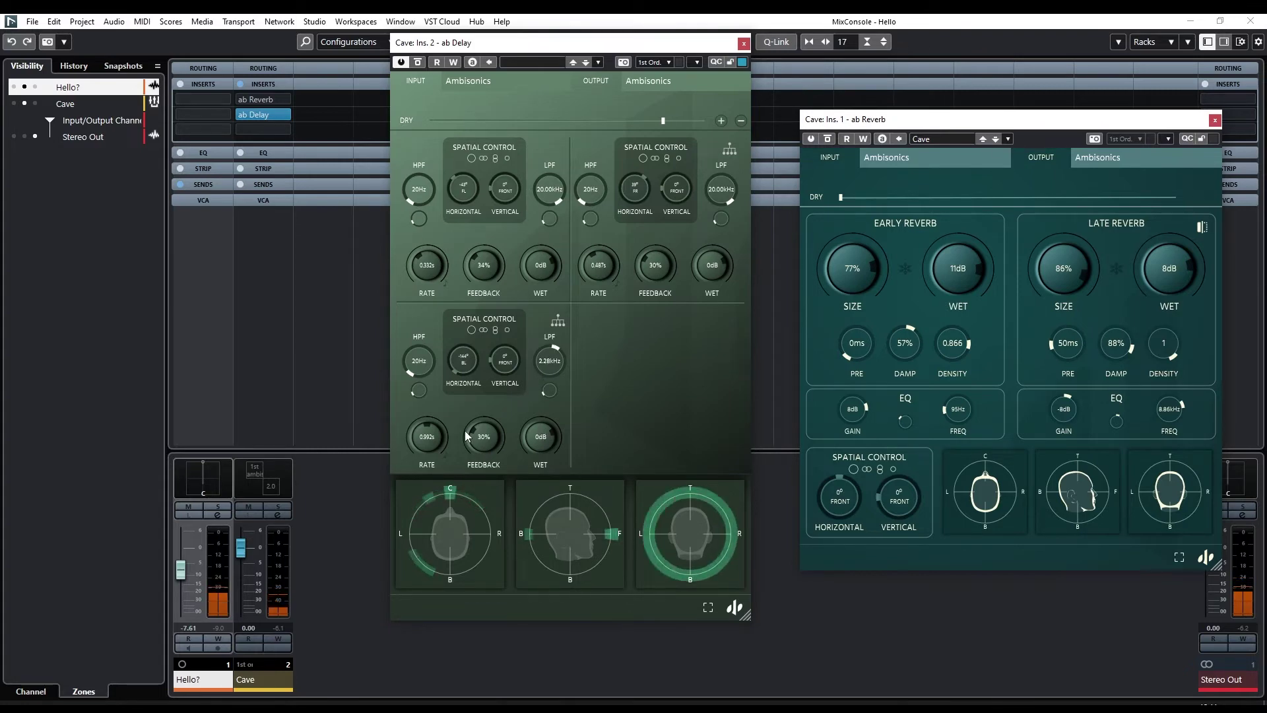
left_click_drag(433, 449, 430, 454)
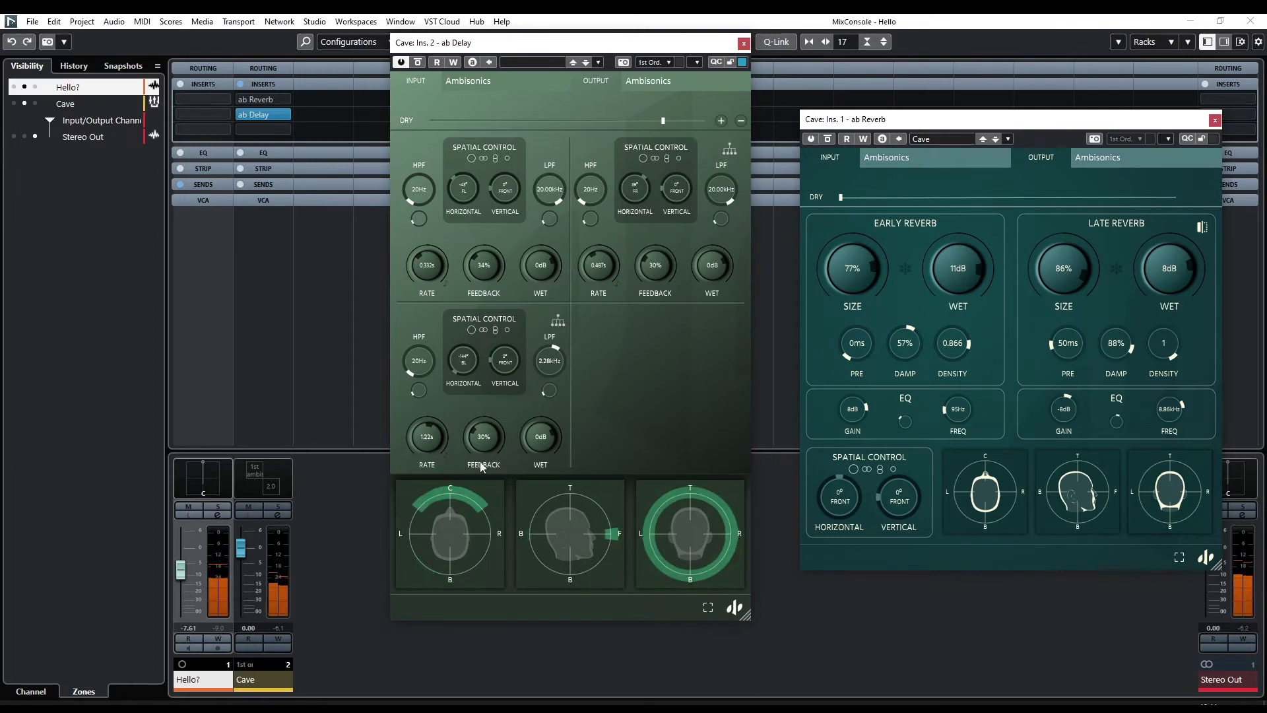
- Add a fourth delay tap at 1.74s with its low-pass lowered to 1.83kHz
left_click(721, 121)
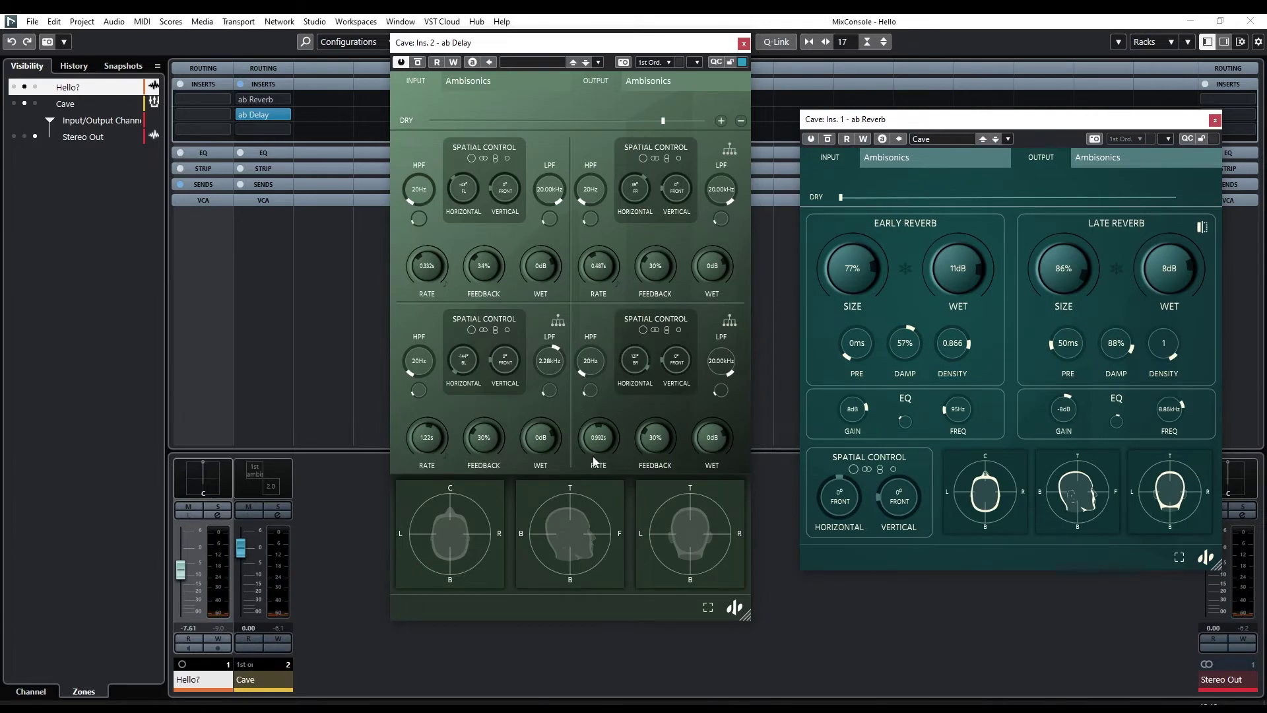
scroll(586, 442, "up", 2)
left_click_drag(710, 417, 707, 428)
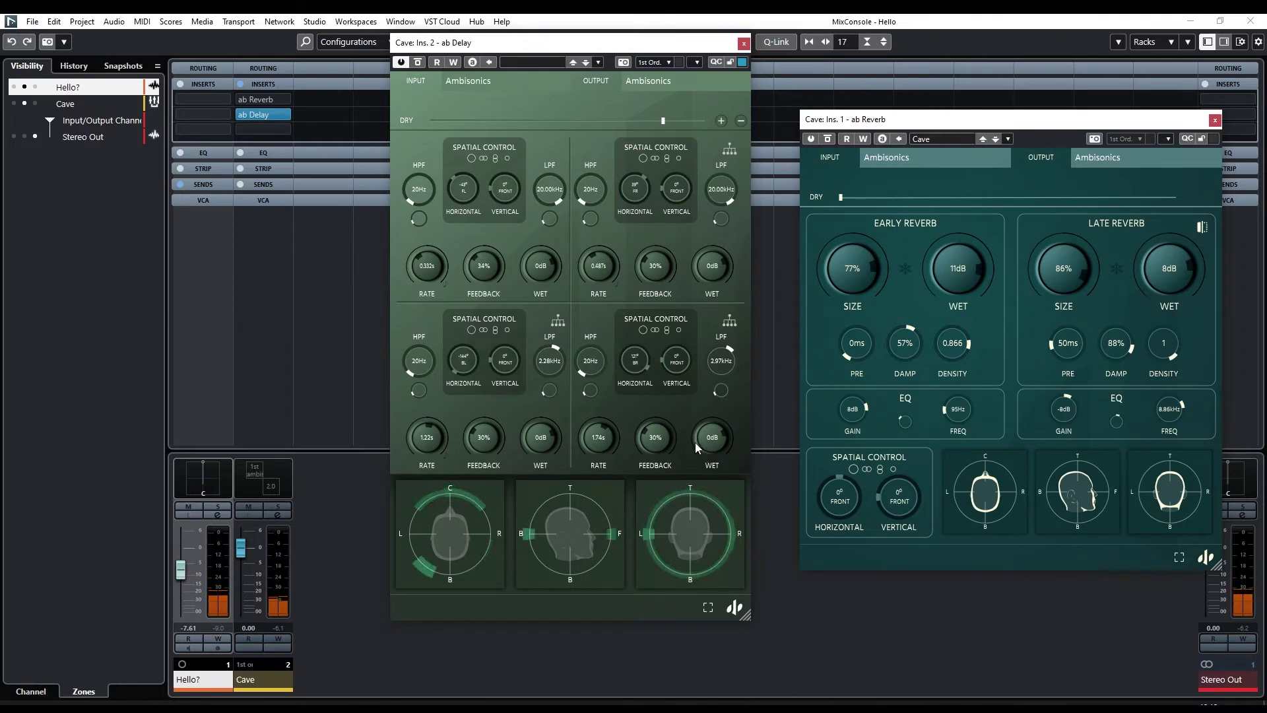
- Cut the third and fourth taps' feedback to 16% and 20%, and the third tap's low-pass to 1.39kHz
left_click_drag(475, 446, 479, 467)
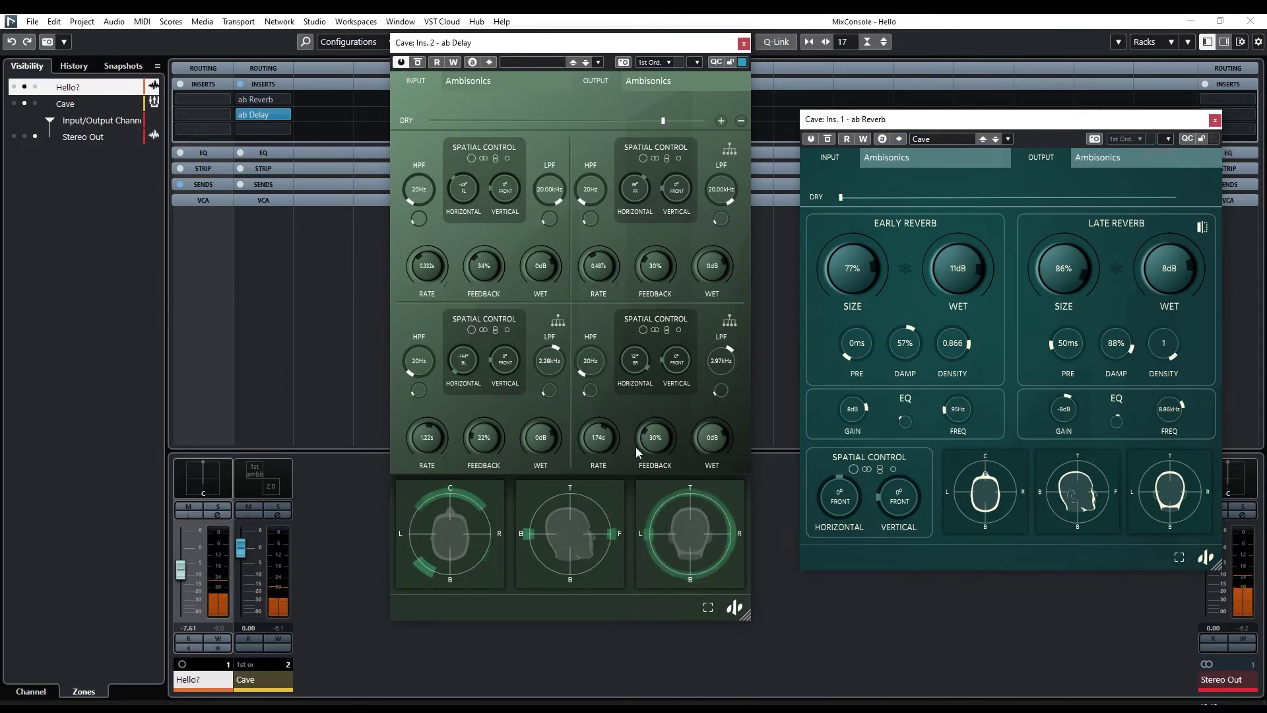
left_click_drag(635, 446, 637, 462)
left_click_drag(490, 453, 553, 464)
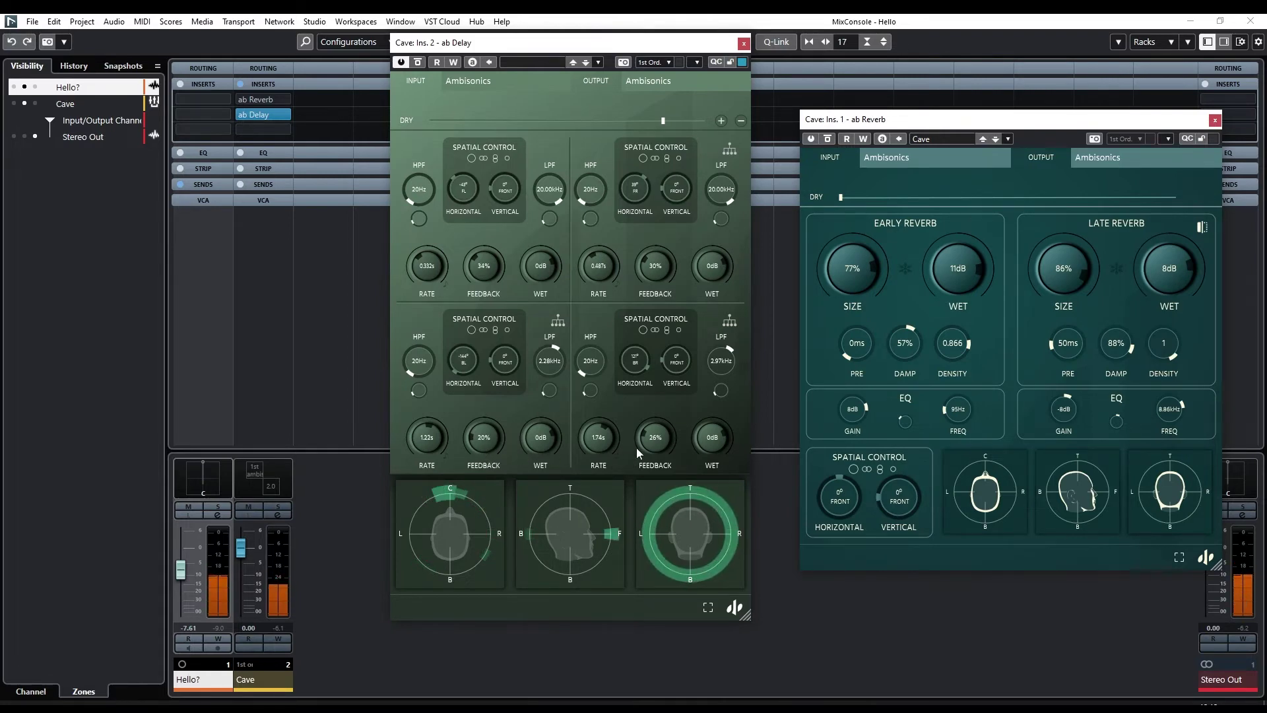
left_click_drag(636, 447, 638, 462)
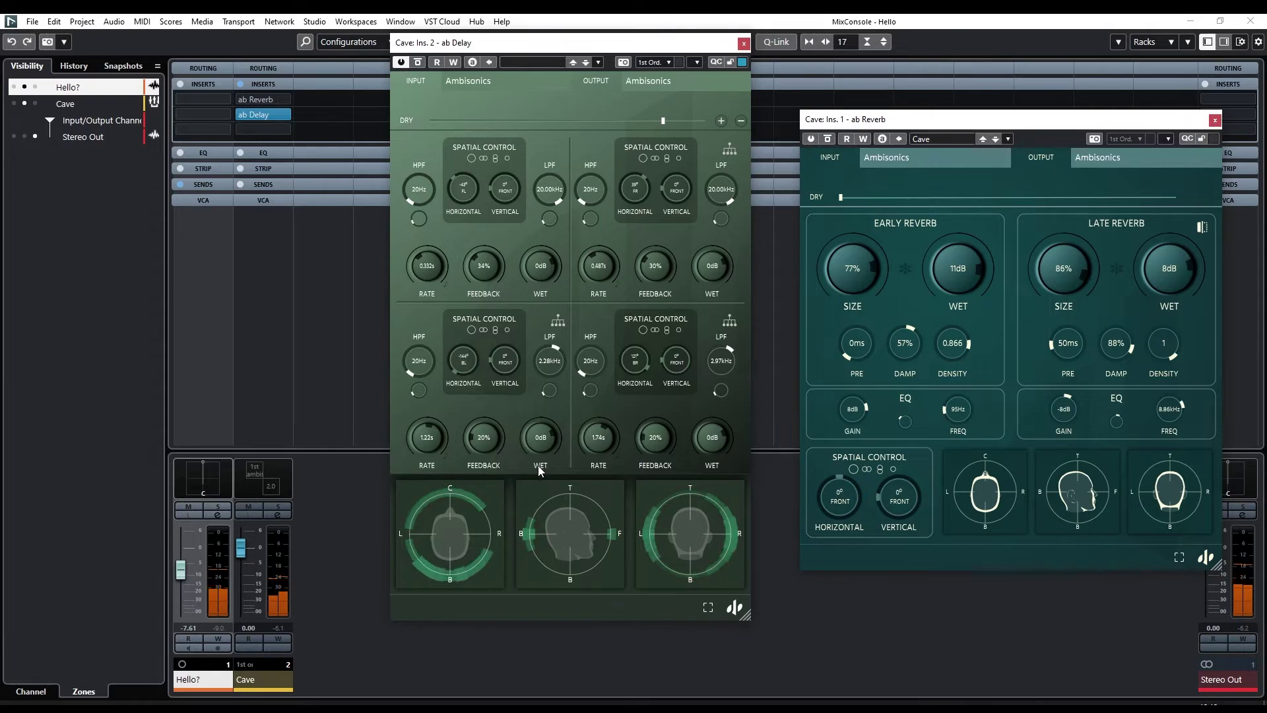
left_click_drag(486, 446, 487, 454)
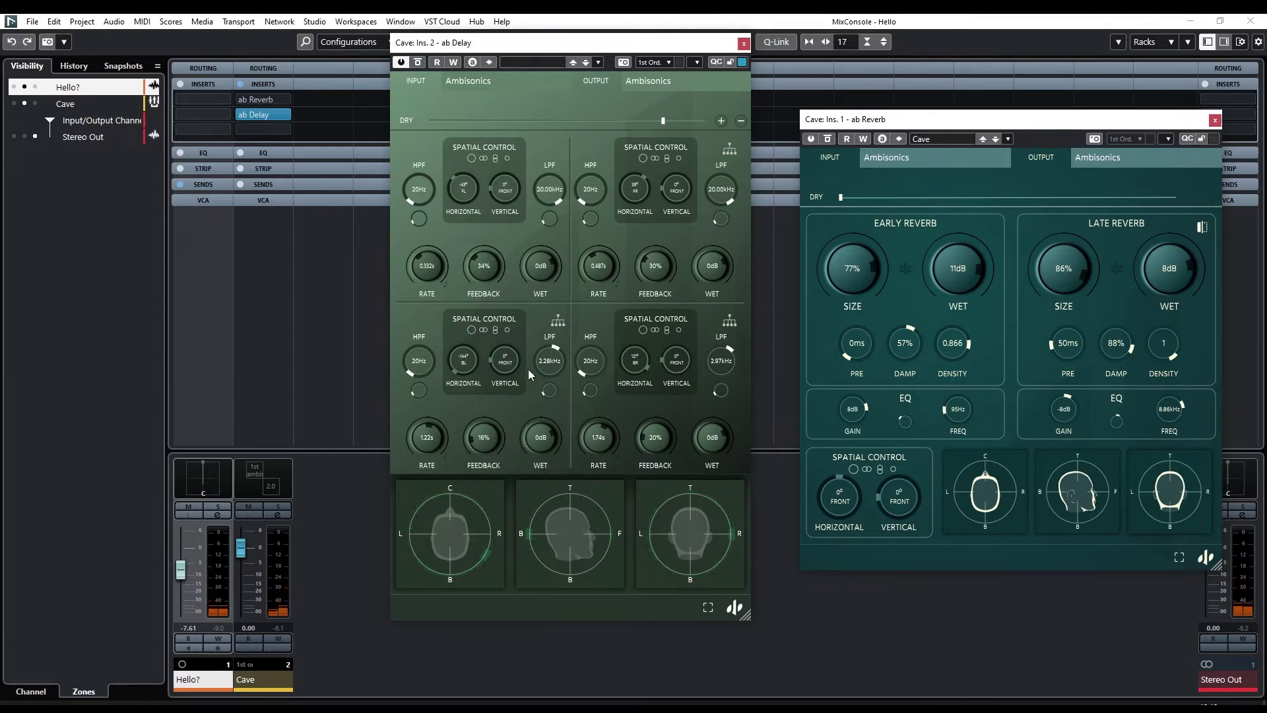
left_click_drag(541, 364, 542, 381)
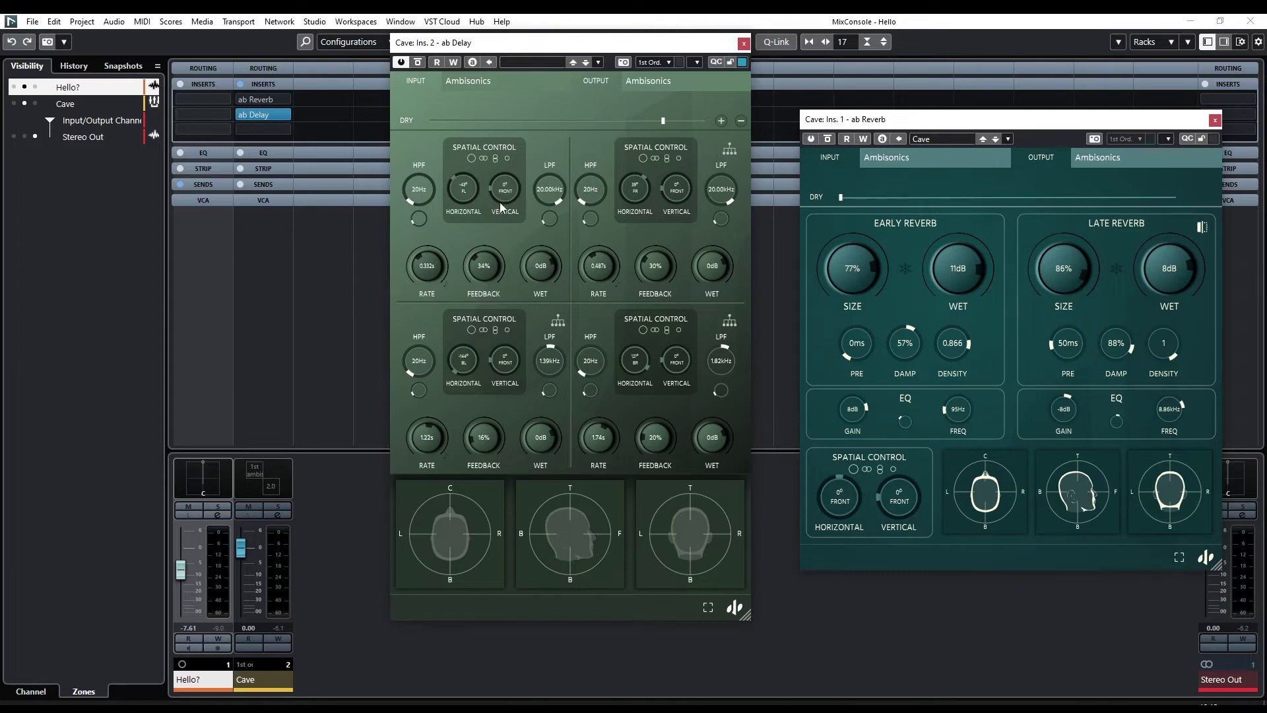
- Raise the first delay tap's vertical Spatial Control to 24° elevation
left_click_drag(497, 202, 498, 192)
- Switch the ab Reverb back on and toggle its Late Reverb section
left_click(811, 140)
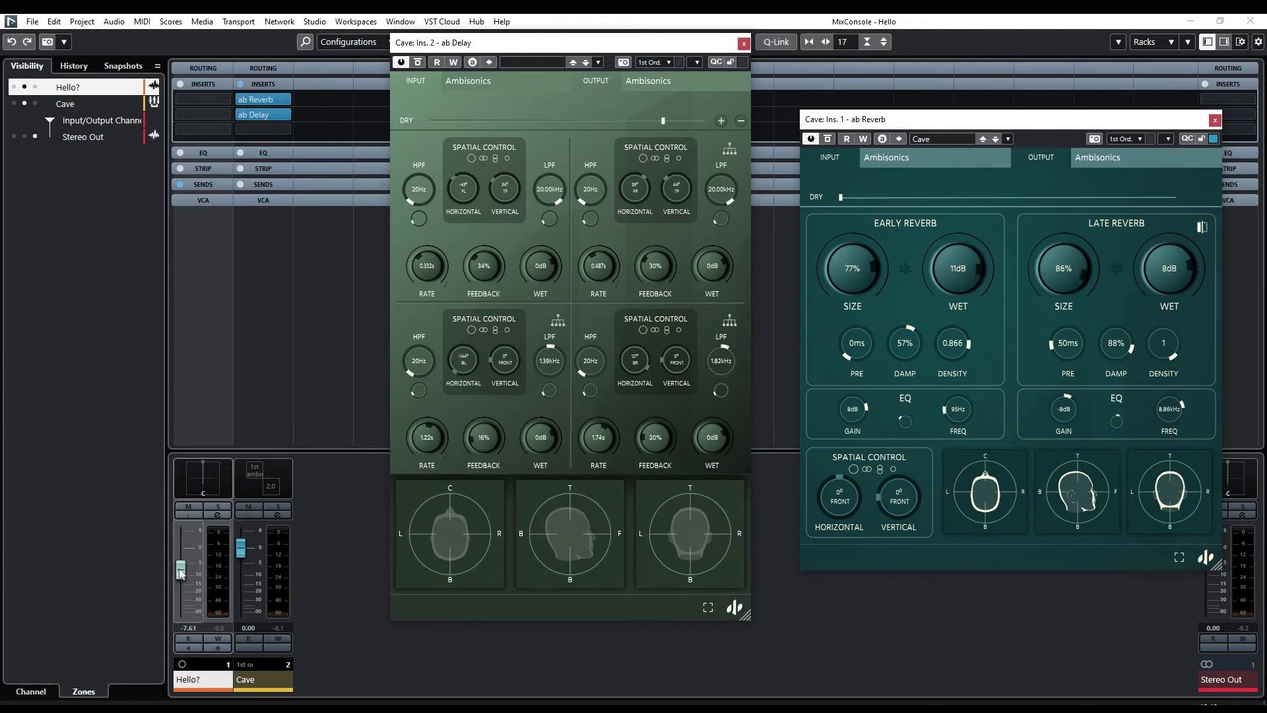
left_click(1202, 229)
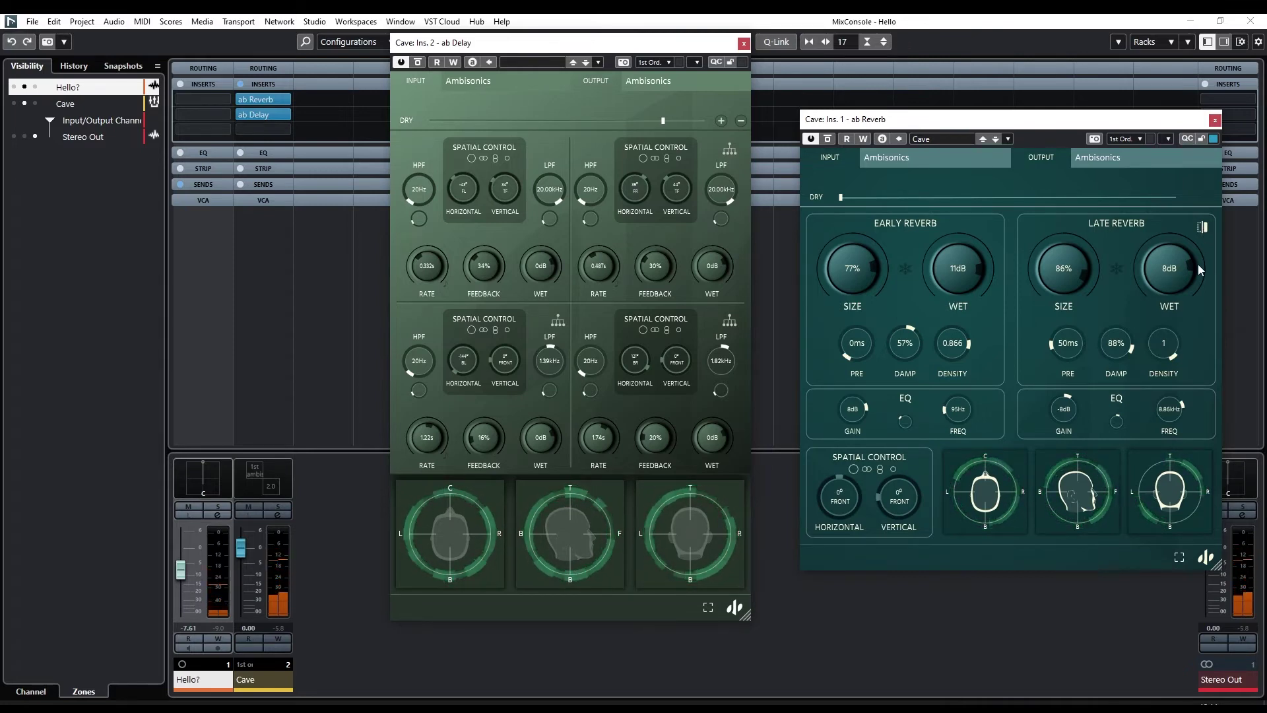
- Close the delay and reverb windows and sweep the Hello? pan, settling near R96
left_click(745, 44)
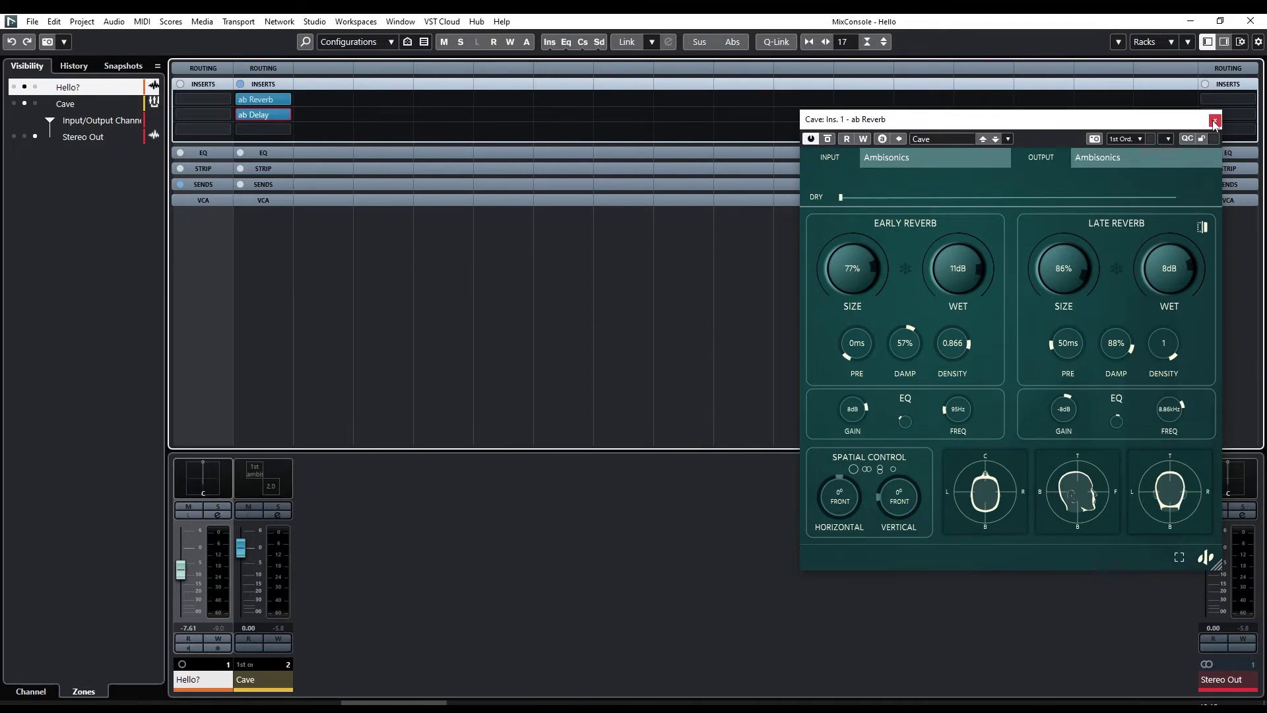
left_click(1215, 121)
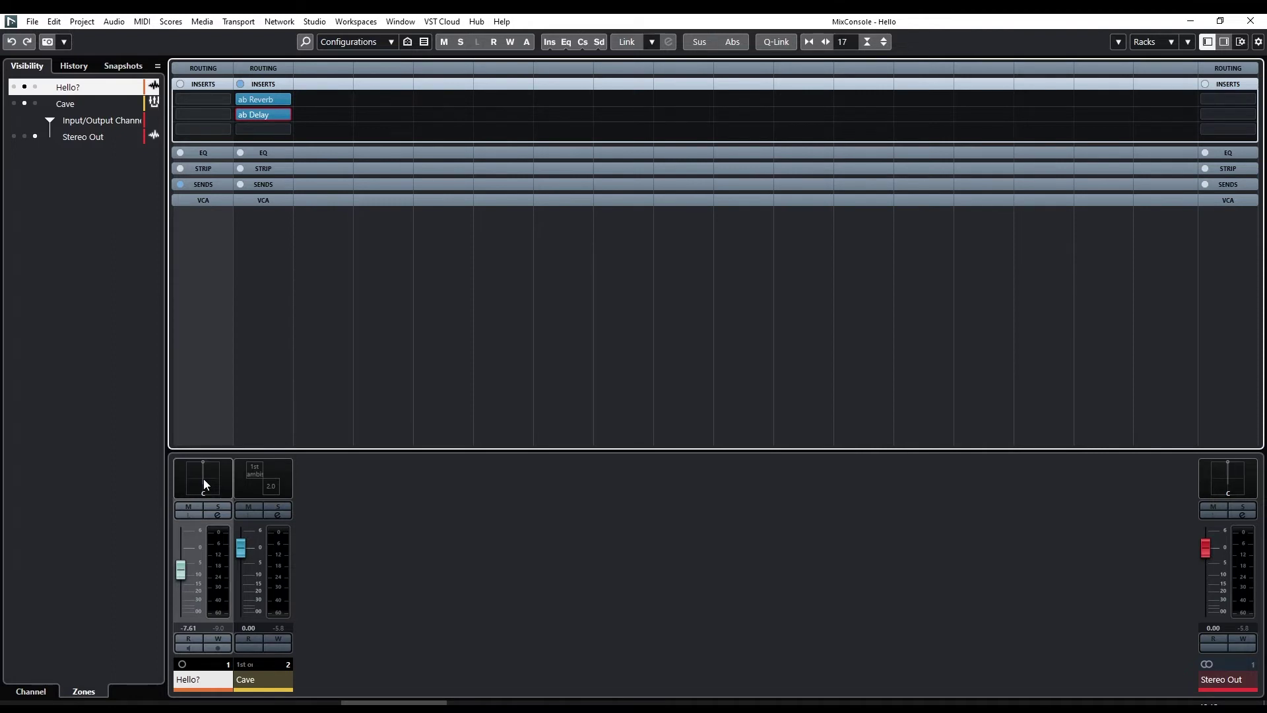
left_click_drag(203, 478, 186, 484)
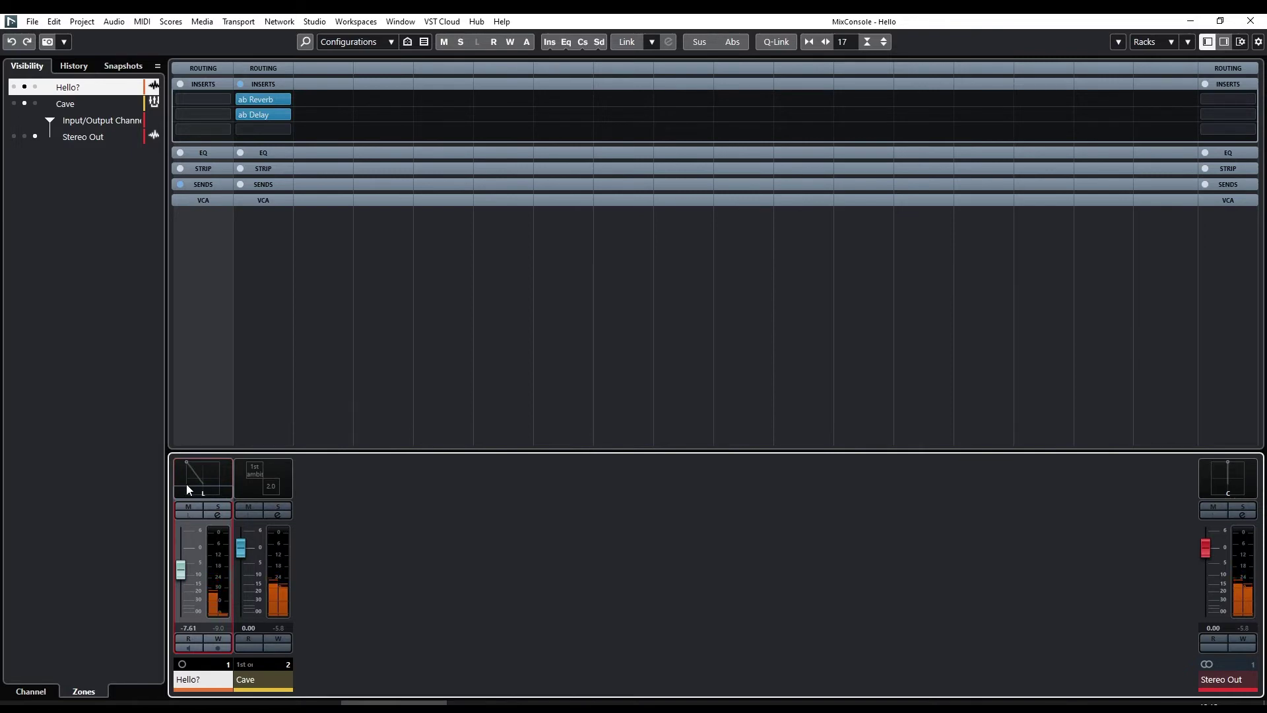
left_click_drag(187, 485, 223, 484)
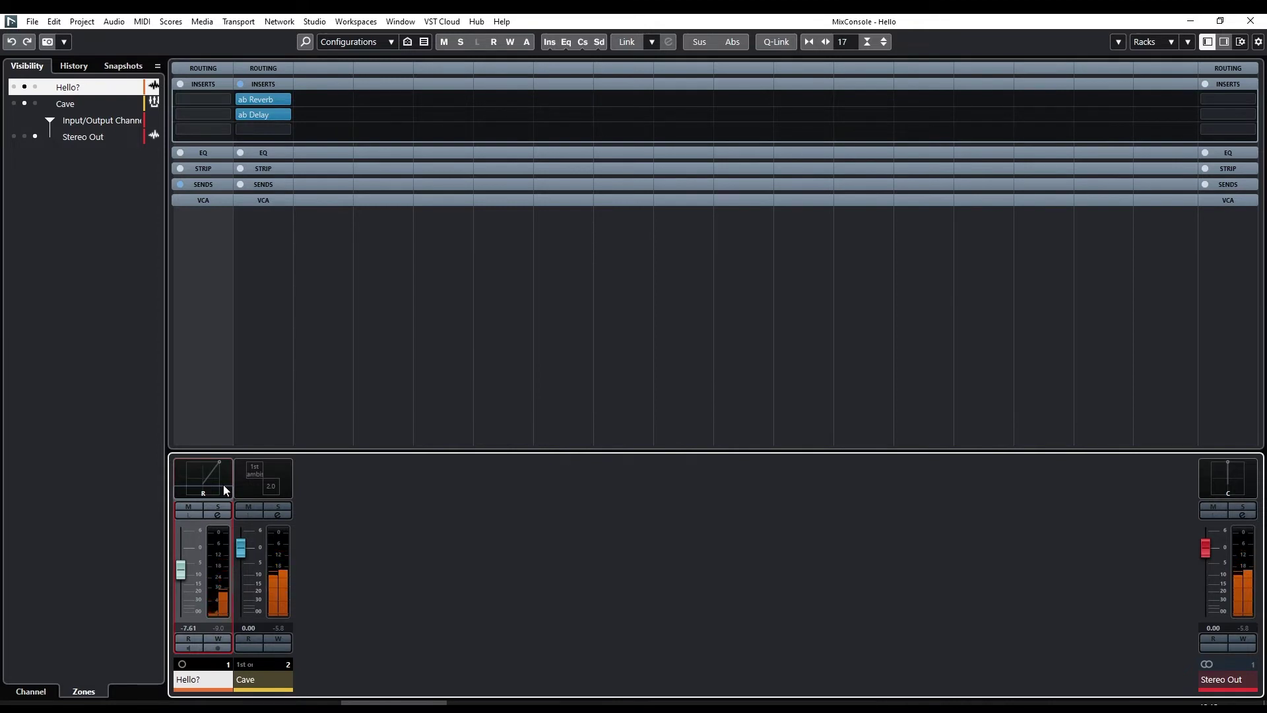
left_click_drag(223, 484, 203, 485)
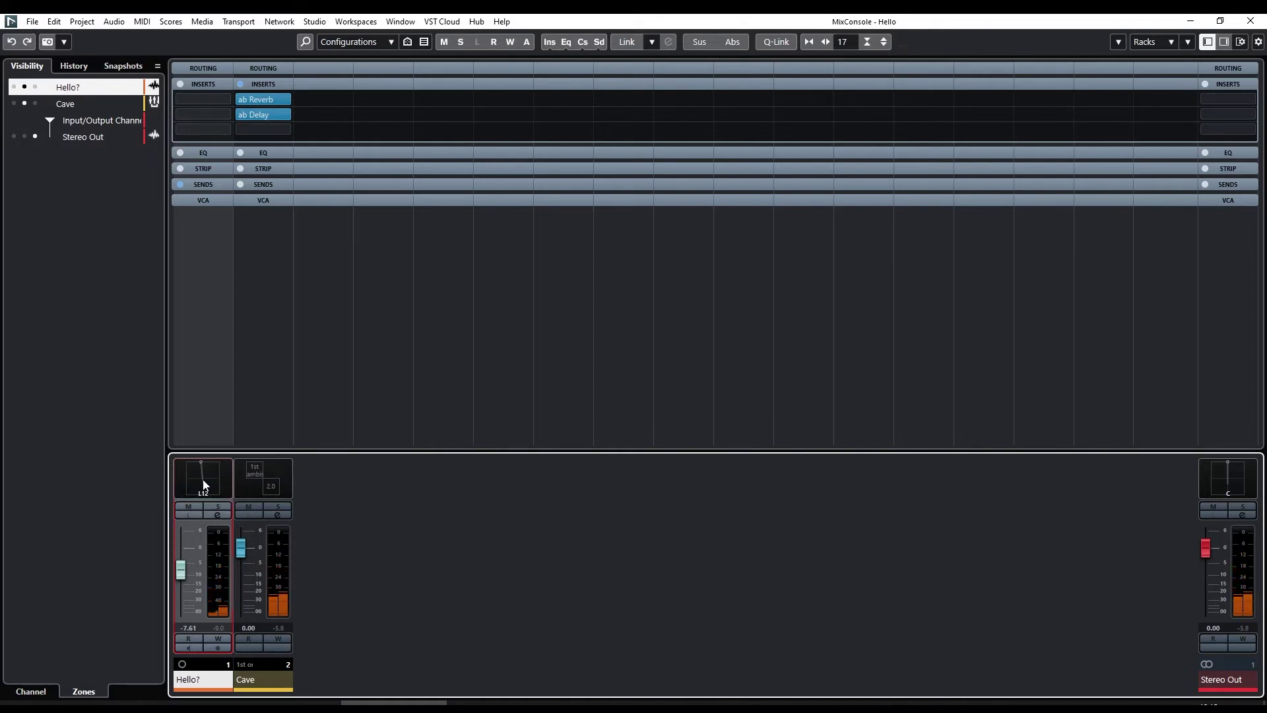
- Centre the Hello? dialog pan in its Standard Panner window and close it
double_click(203, 484)
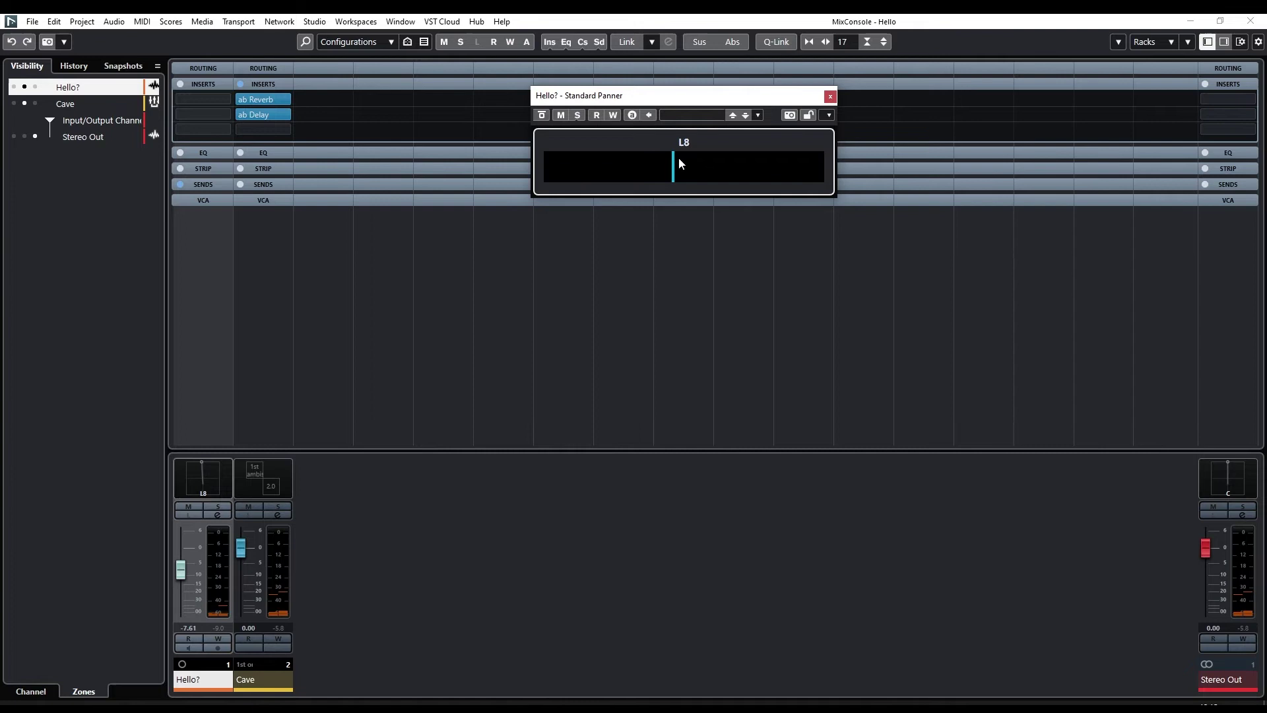
left_click_drag(679, 157, 686, 162)
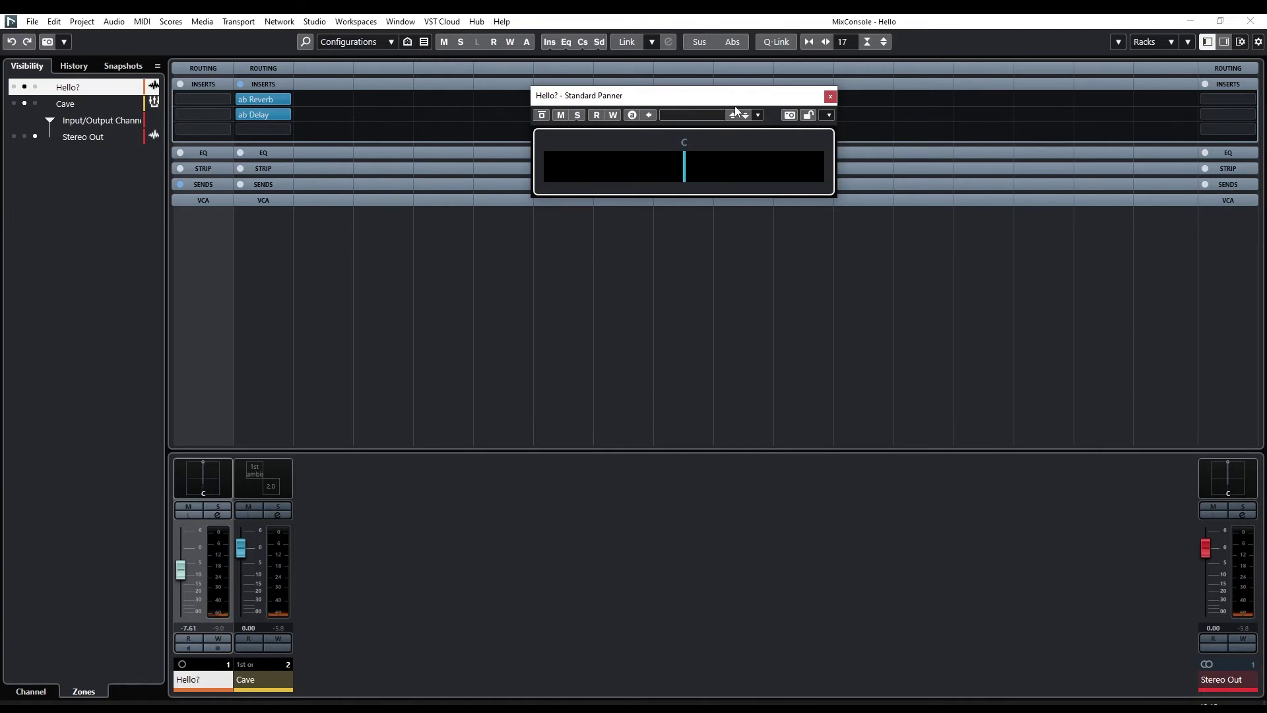
left_click(831, 96)
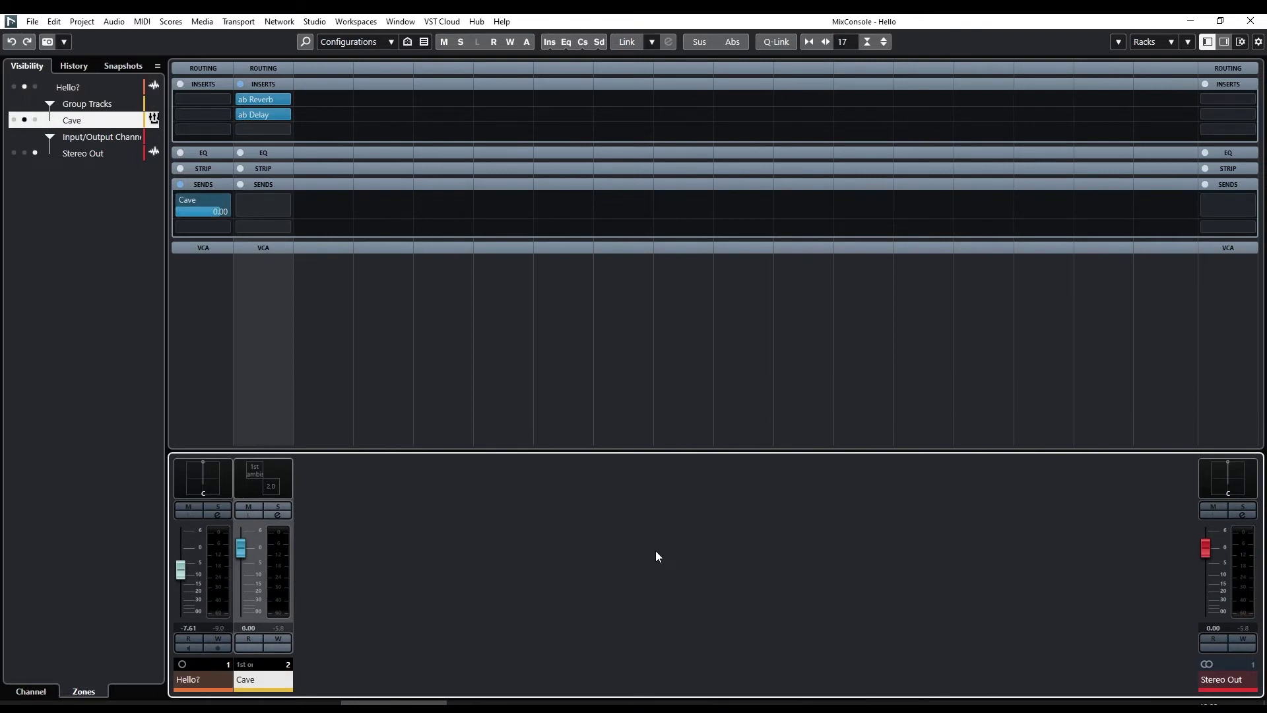
- Run the ADM Authoring Dolby Atmos Setup Assistant with a 7.1.4 main mix and 7.1.2 bed
left_click(114, 21)
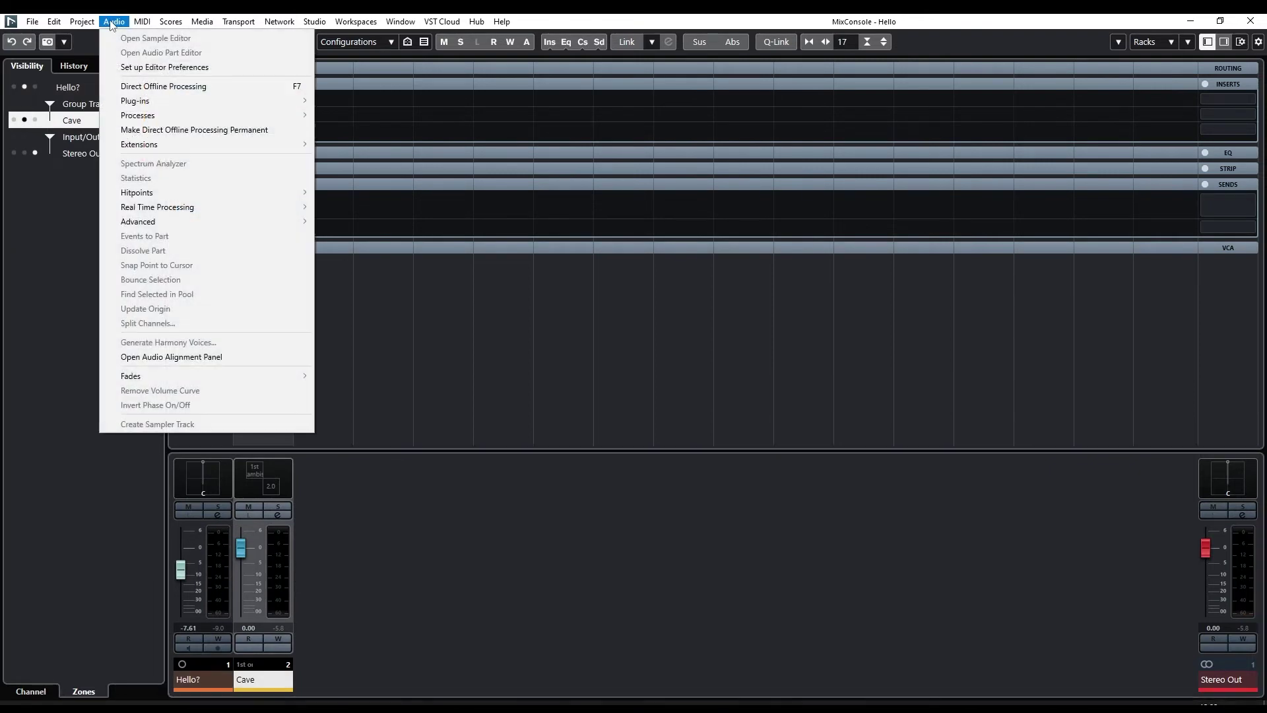
mouse_move(82, 25)
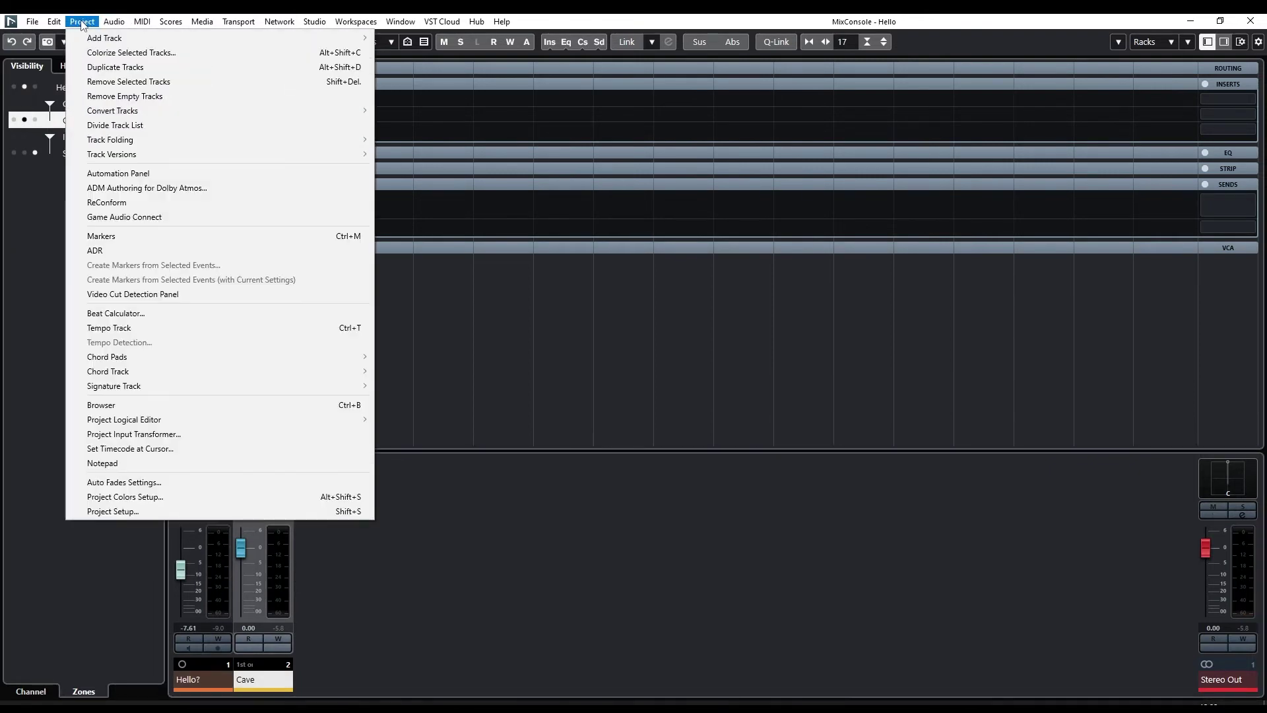
left_click(103, 189)
left_click(912, 99)
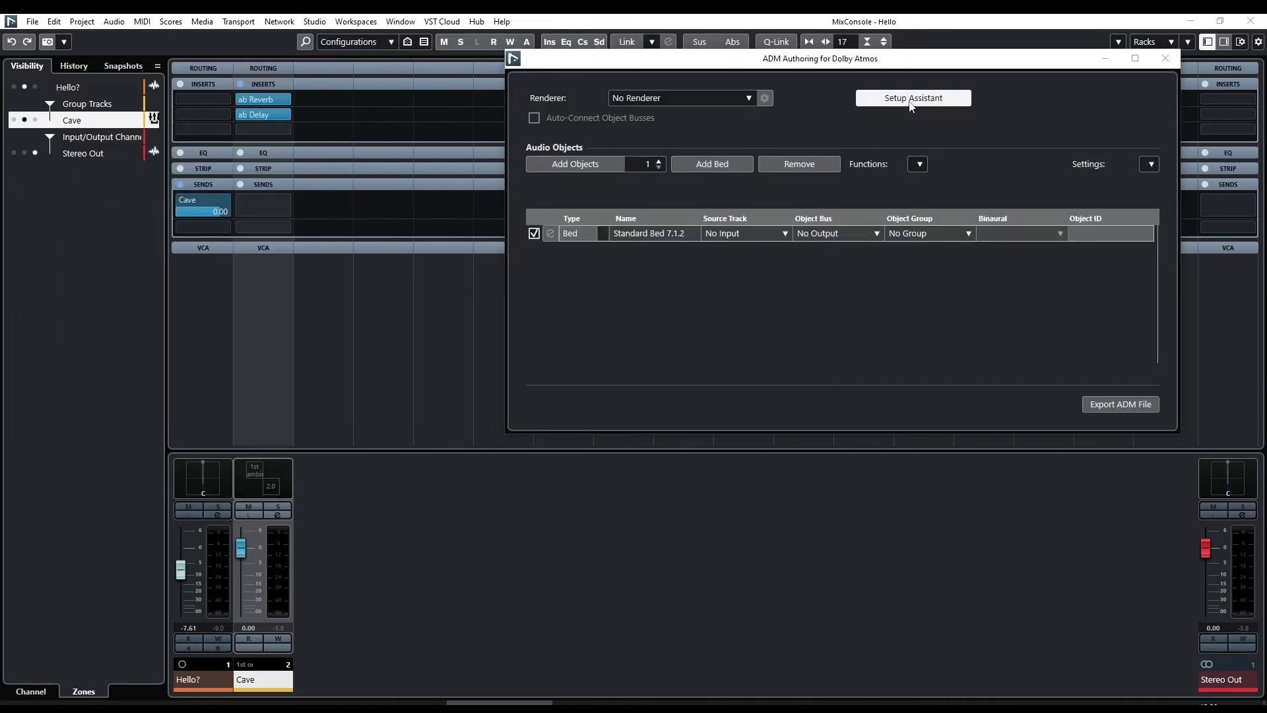
left_click(518, 461)
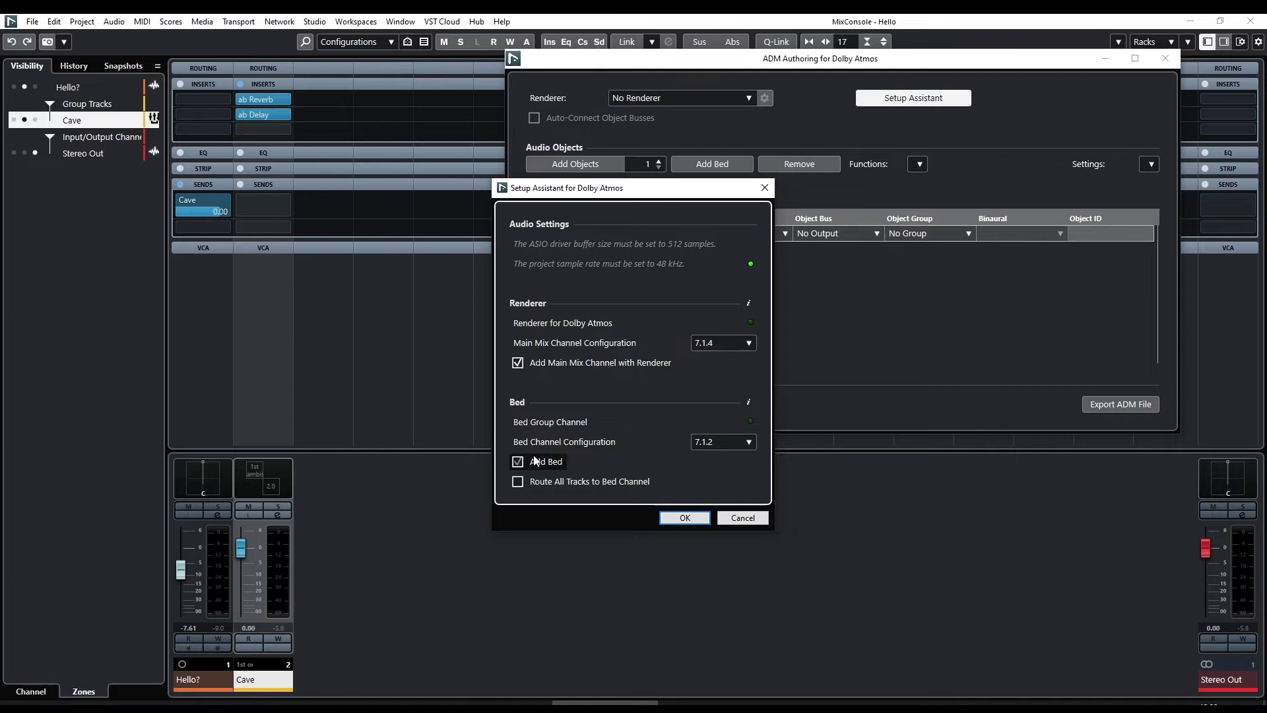
left_click(518, 481)
left_click(683, 518)
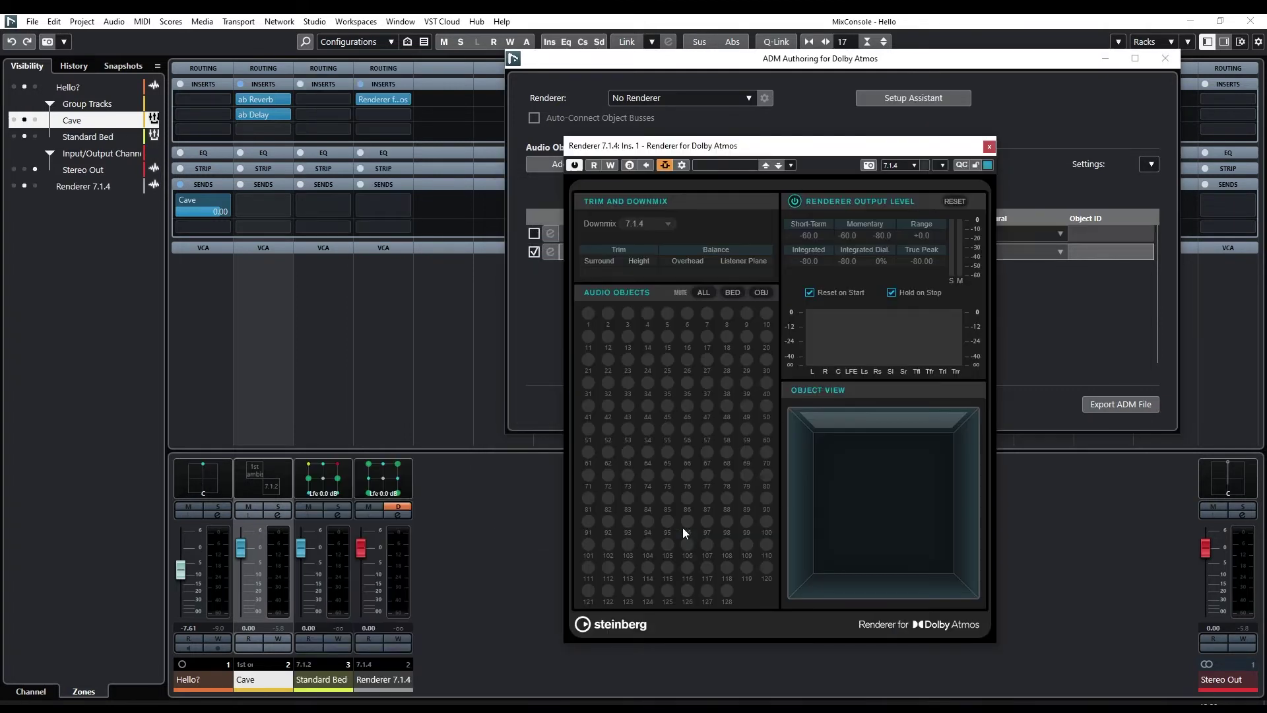
- Close the ADM authoring and renderer windows and select the Hello? channel
left_click(1167, 61)
left_click(990, 146)
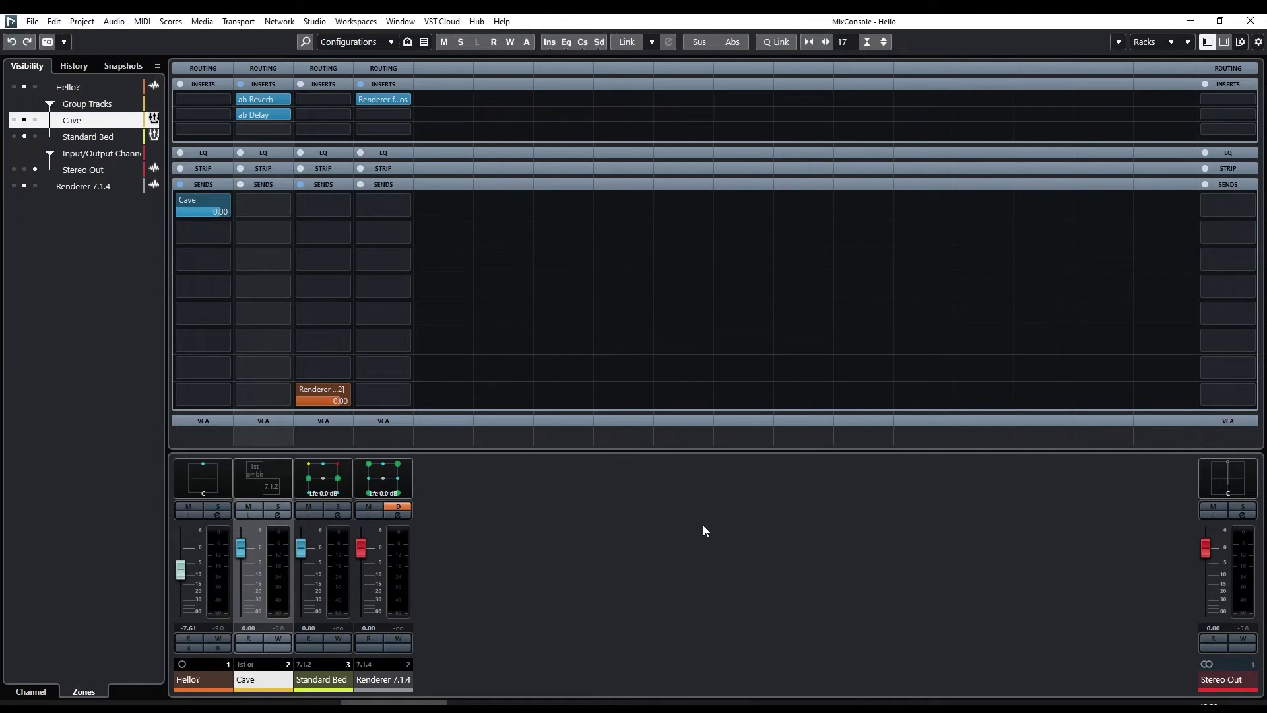
left_click(211, 682)
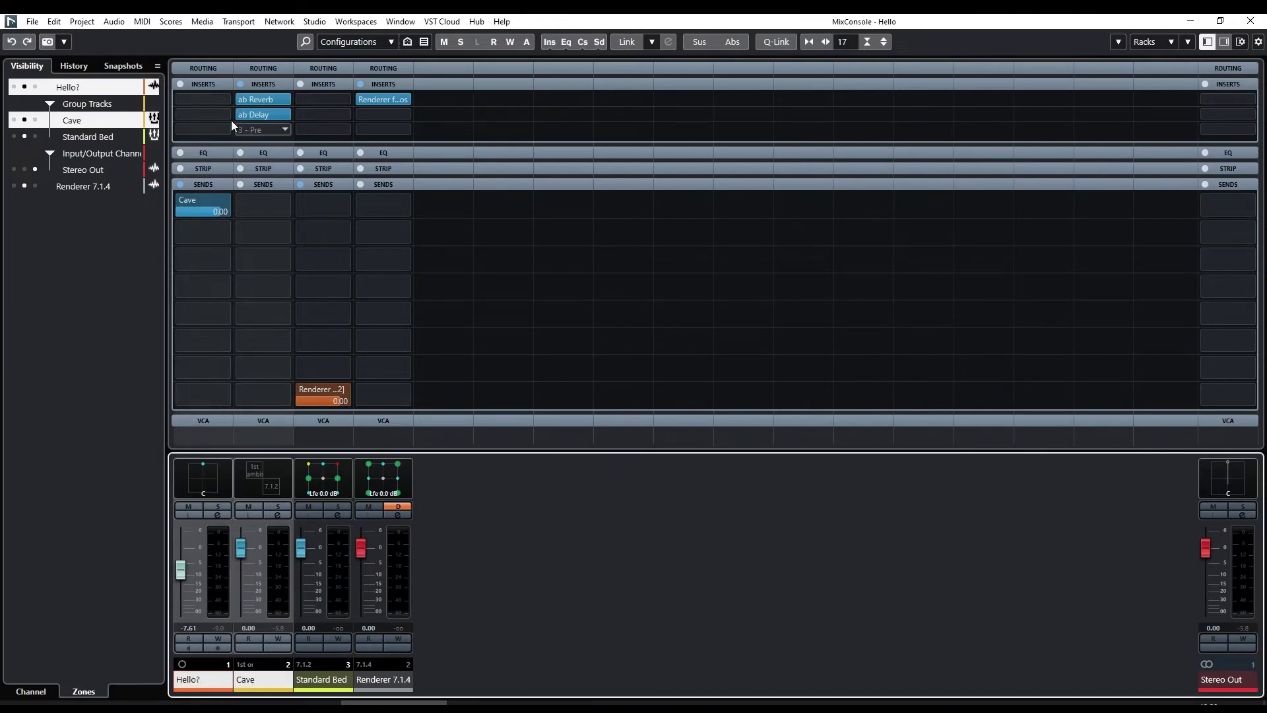
- Show the output routing rack and move Standard Bed and Renderer 7.1.4 to the right mixer zone
left_click(202, 66)
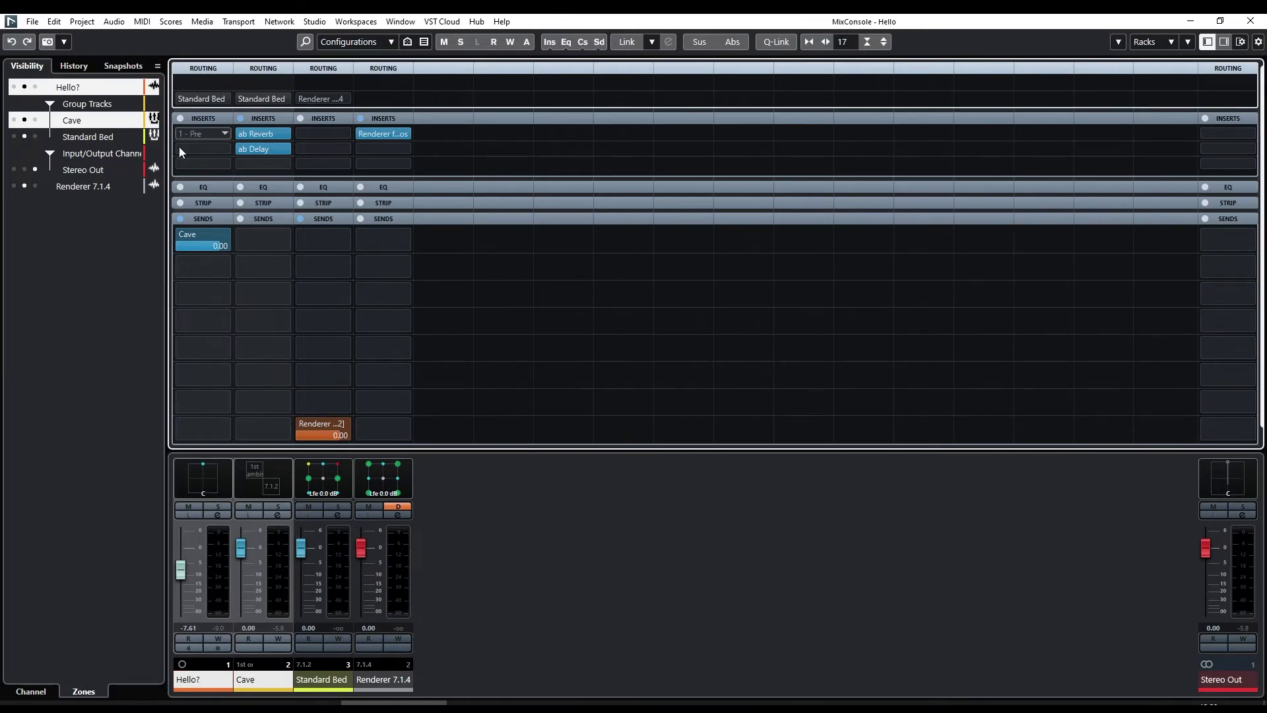
left_click(324, 680)
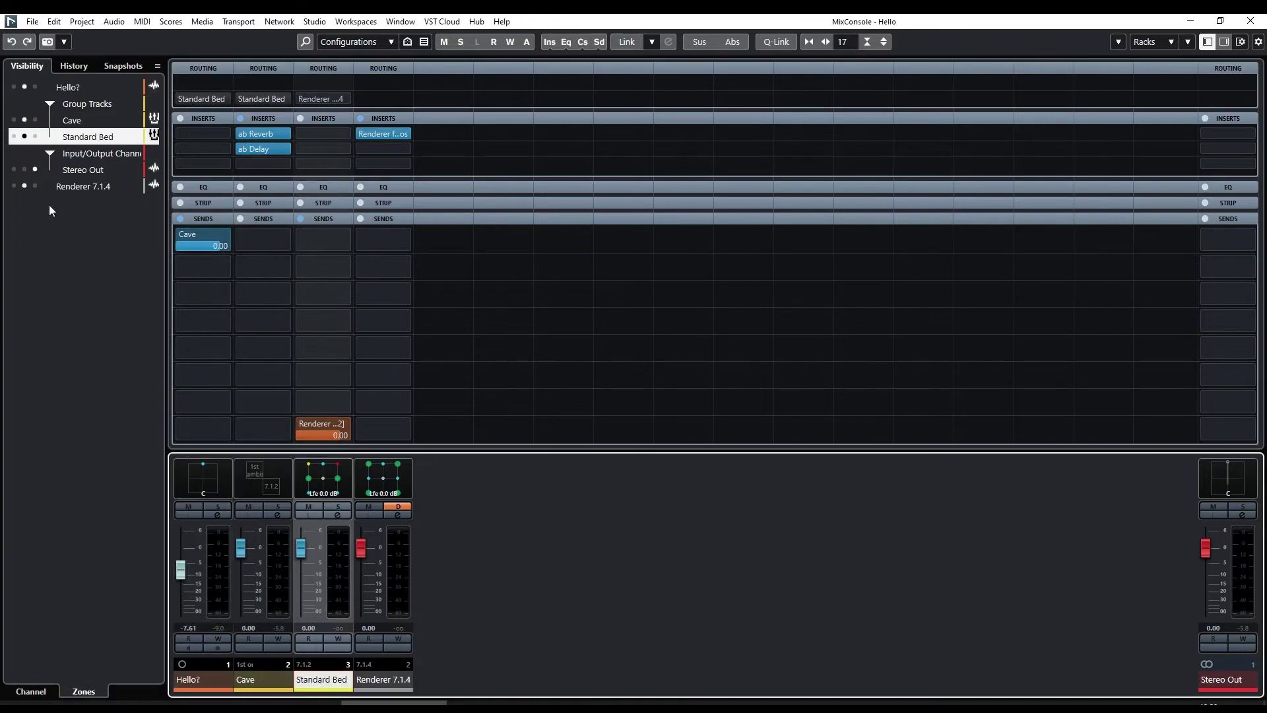
left_click(35, 136)
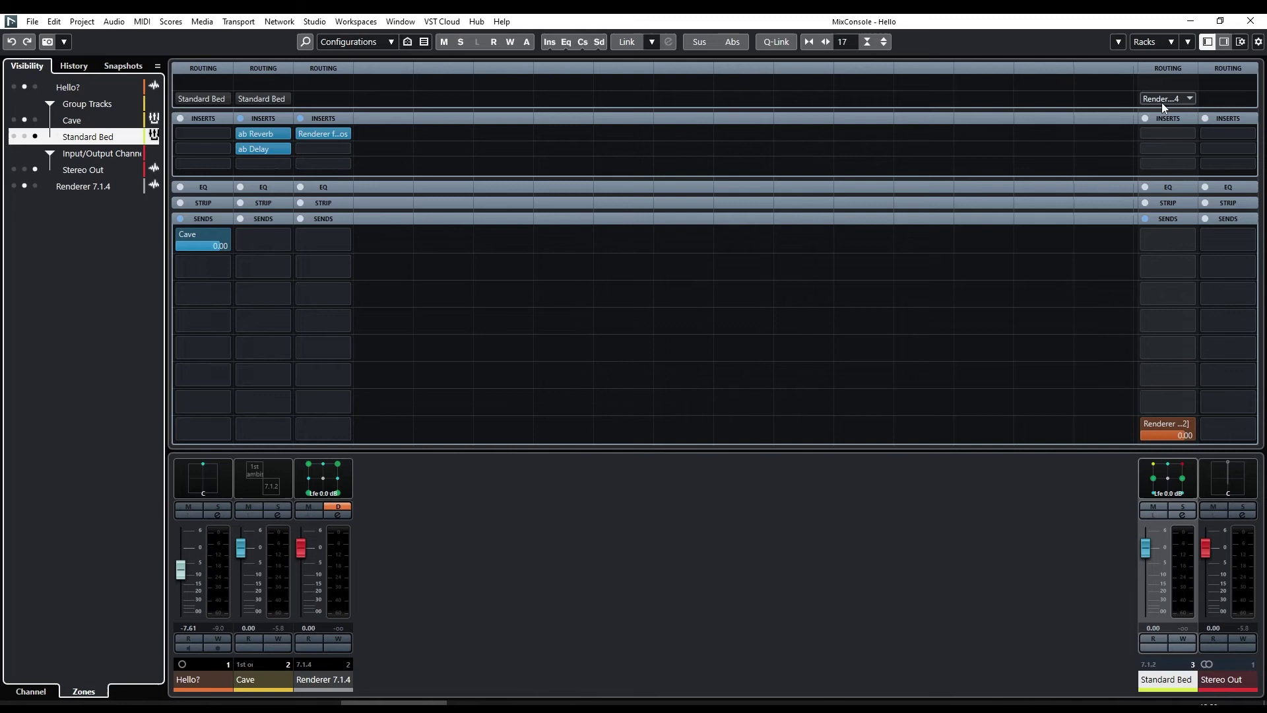
left_click(318, 680)
left_click(35, 186)
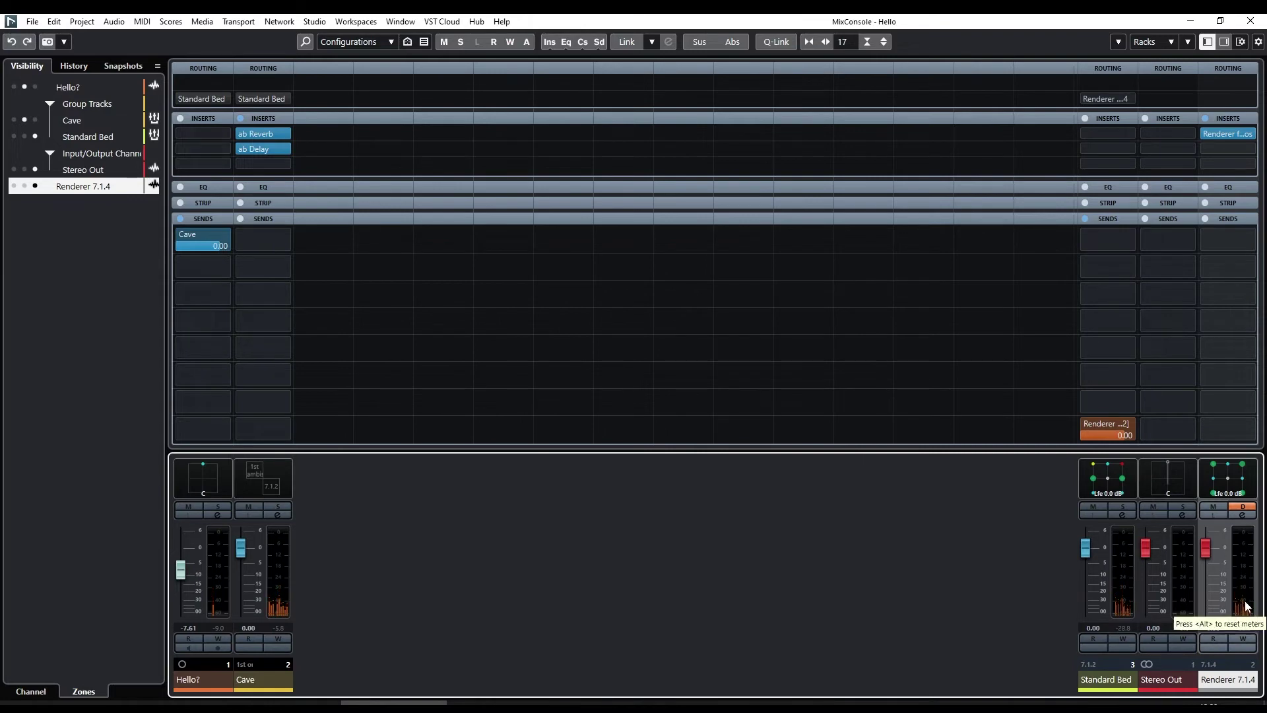
key("F4")
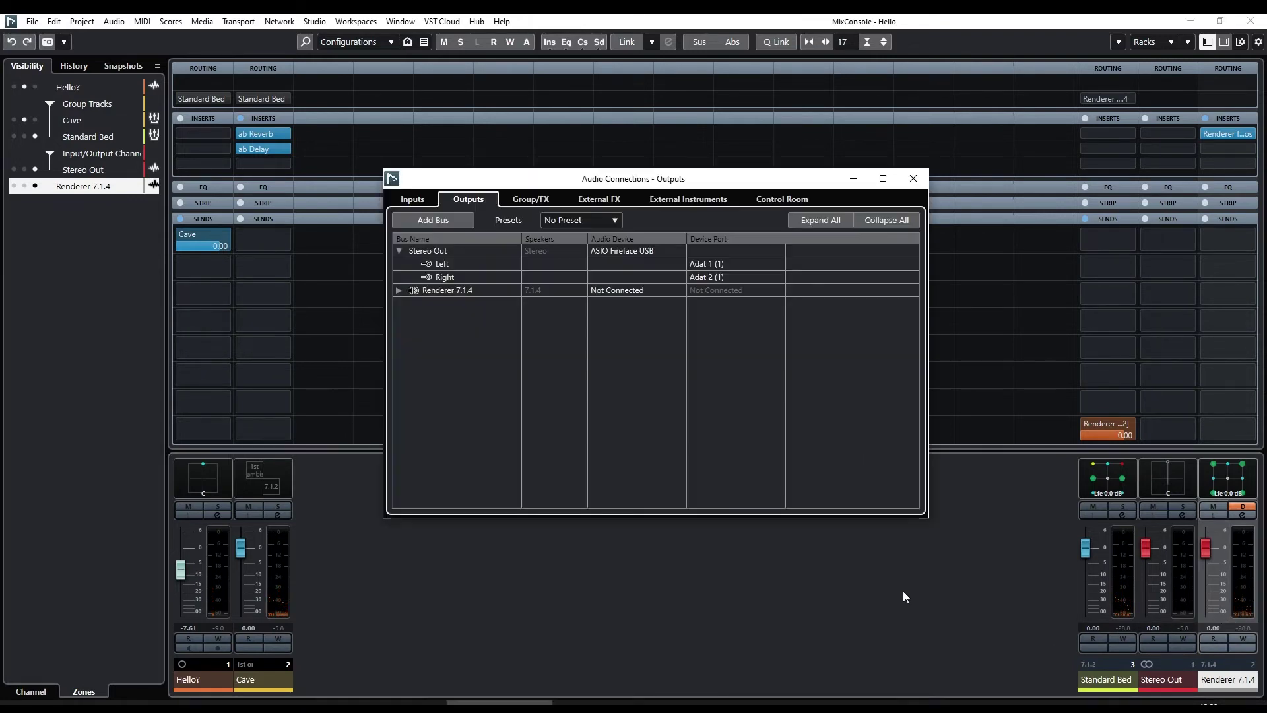
double_click(437, 292)
left_click(399, 291)
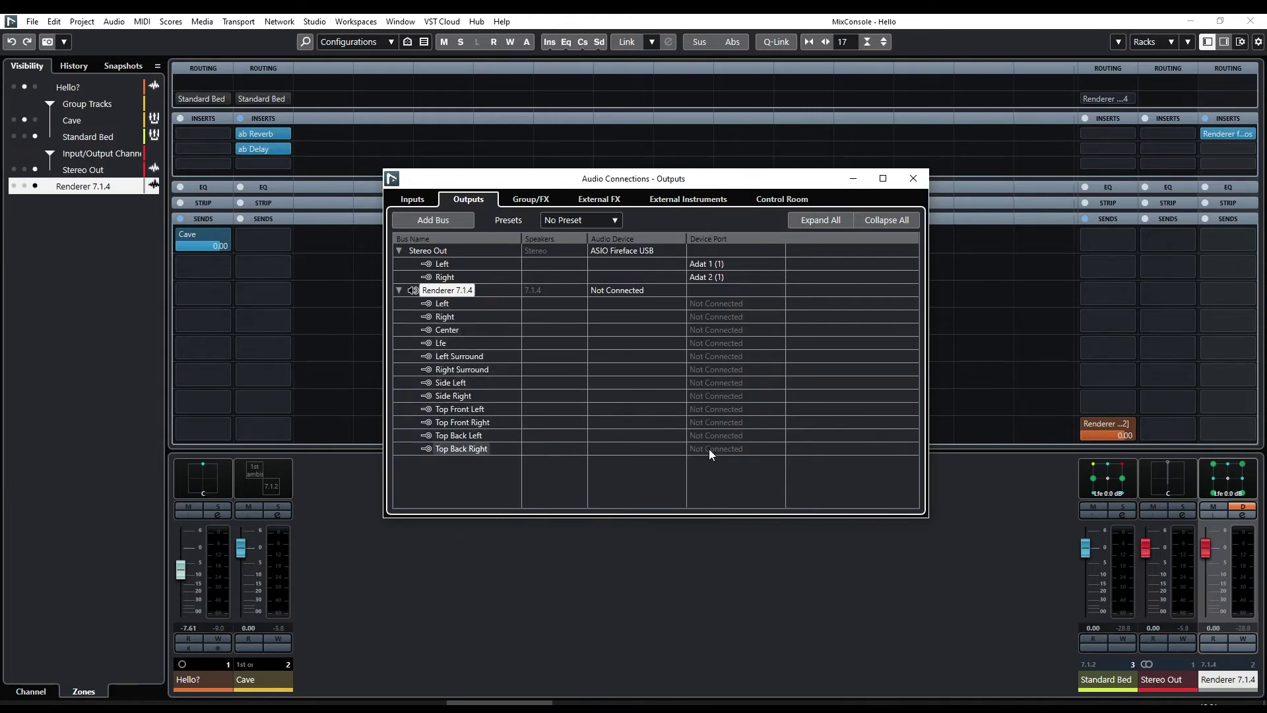
left_click(399, 290)
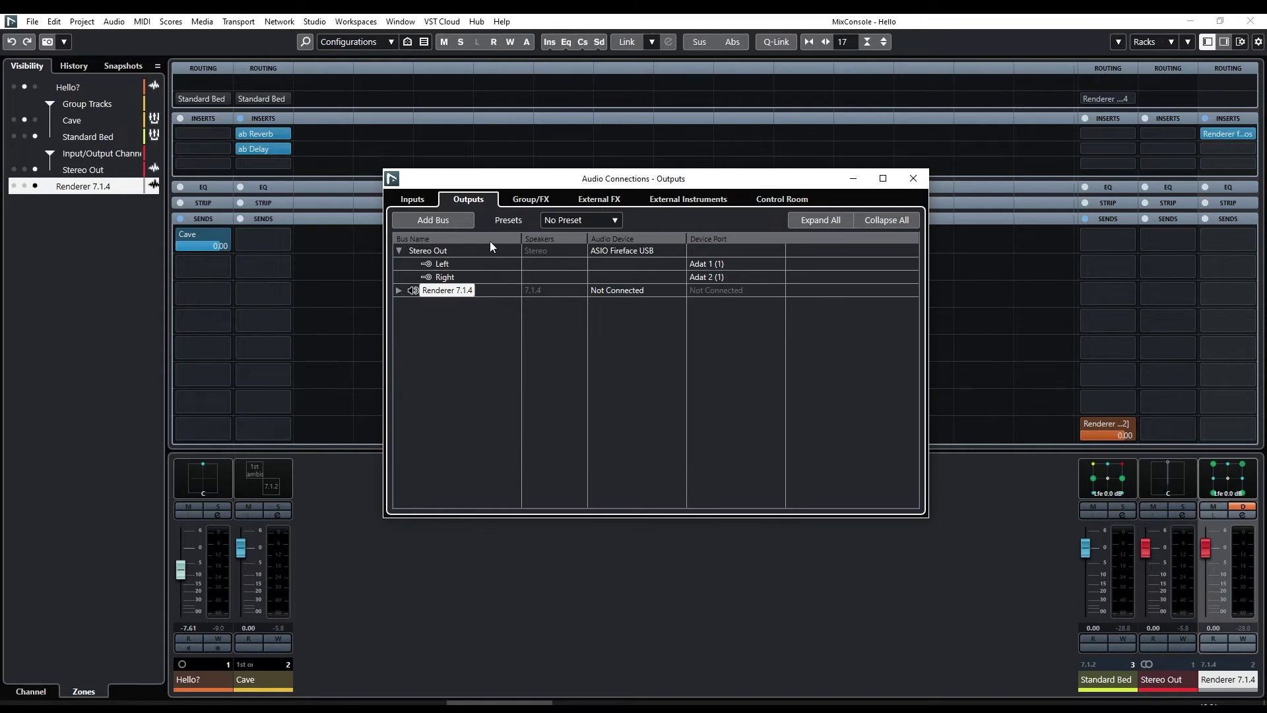
left_click(911, 180)
- Add a 3rd Order Ambisonics group named Rotator and place it in the right mixer zone
right_click(761, 488)
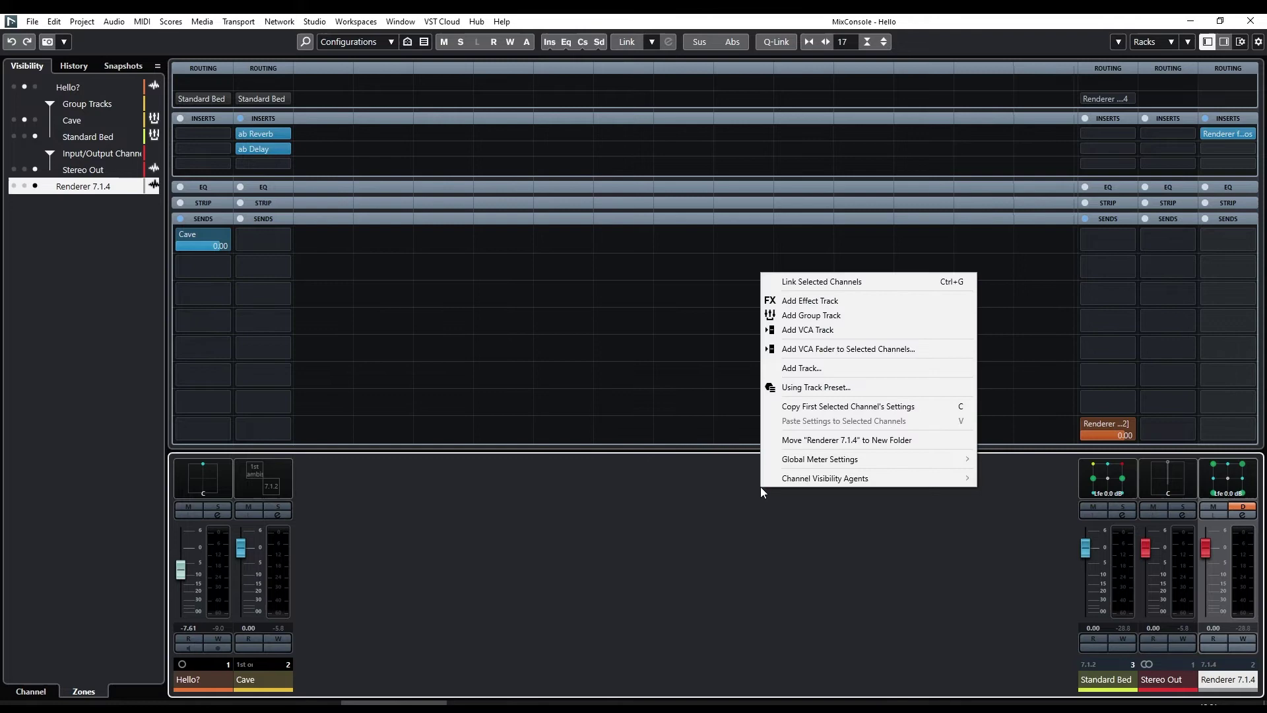
left_click(788, 314)
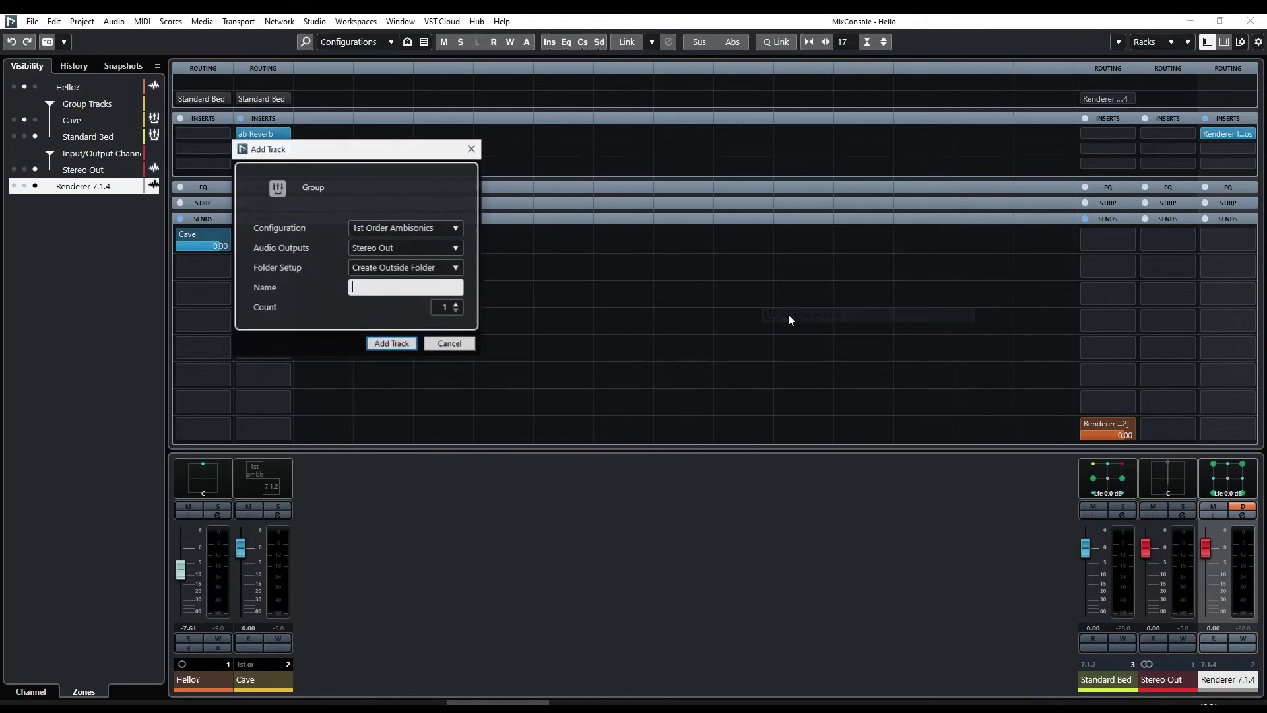
left_click(404, 228)
mouse_move(414, 411)
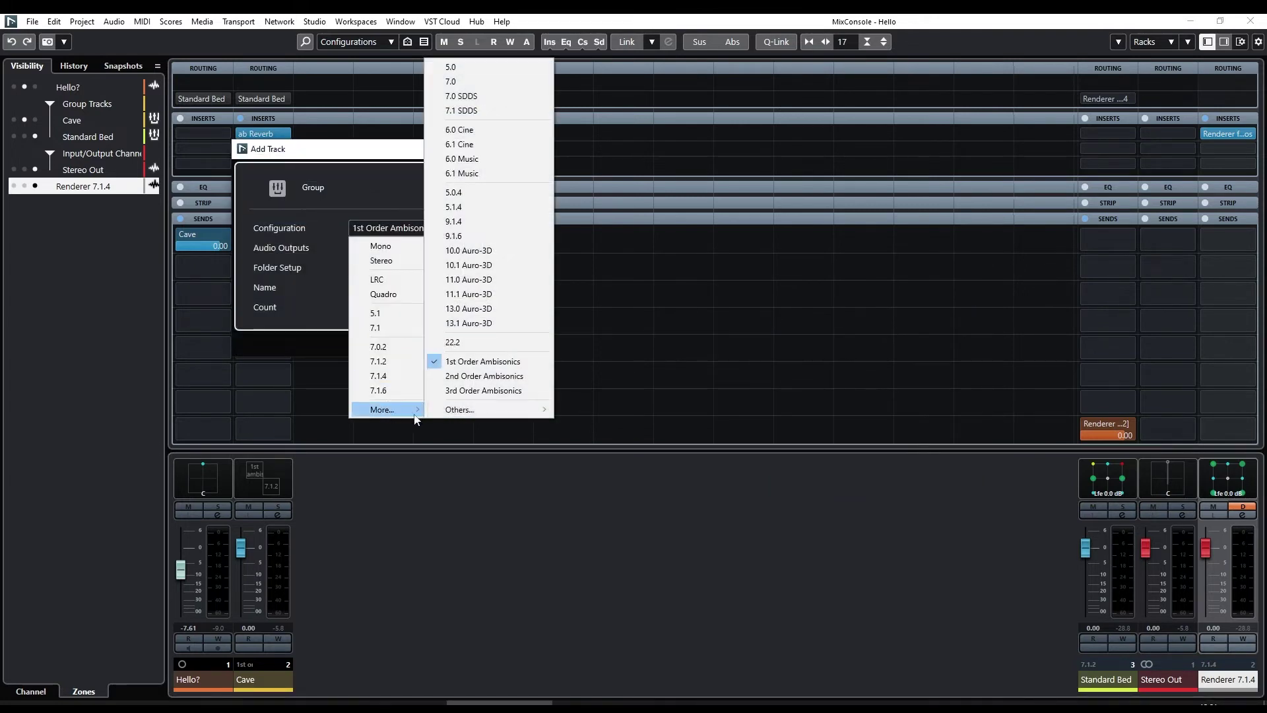
left_click(483, 390)
left_click(374, 290)
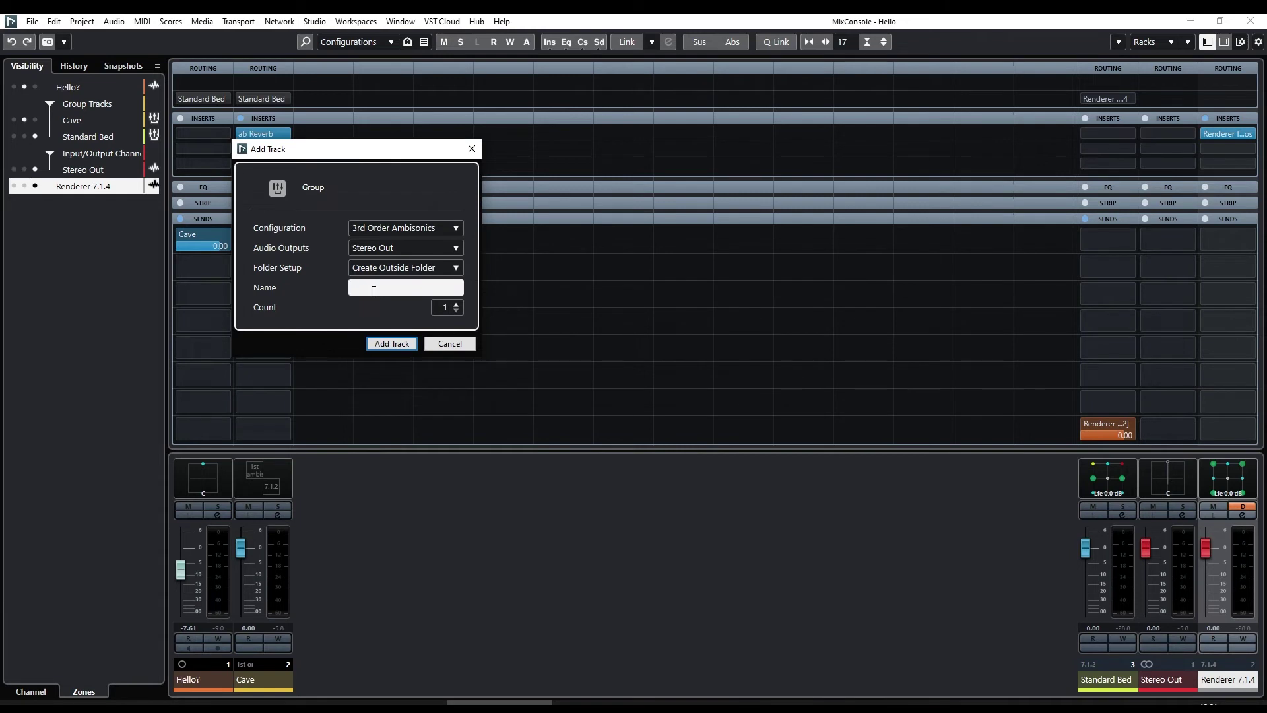
key("Return")
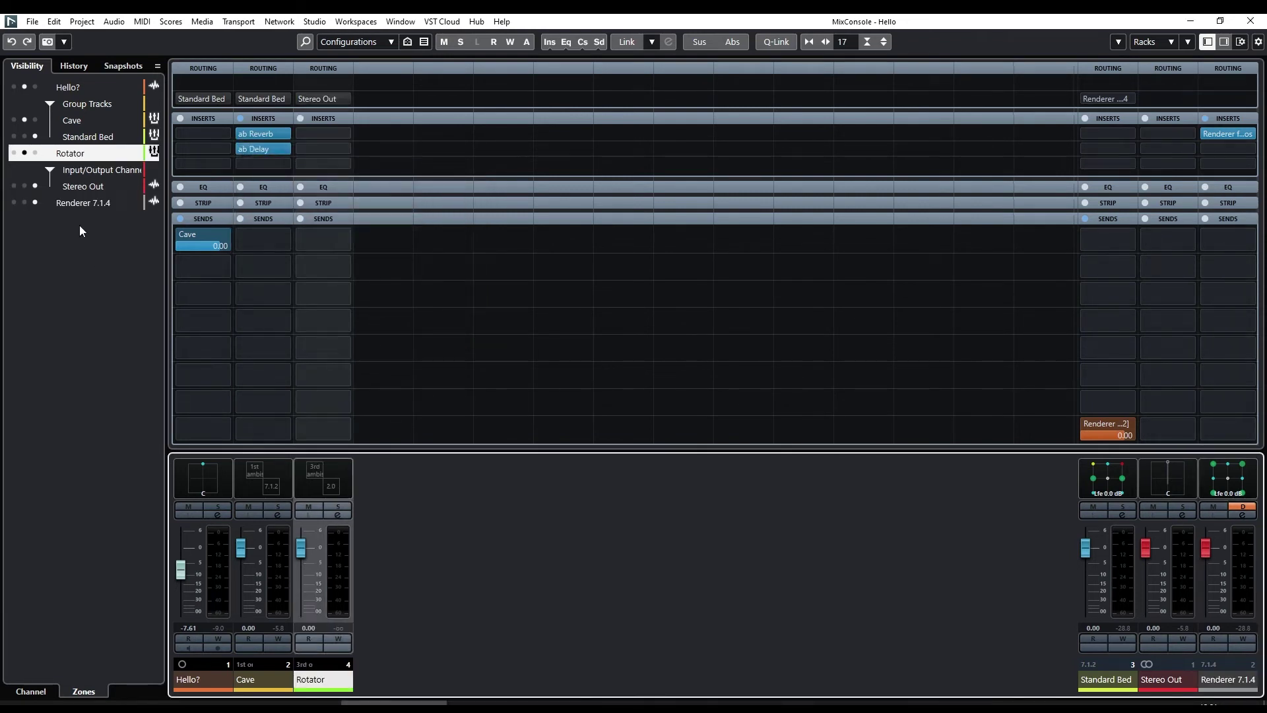
left_click(35, 153)
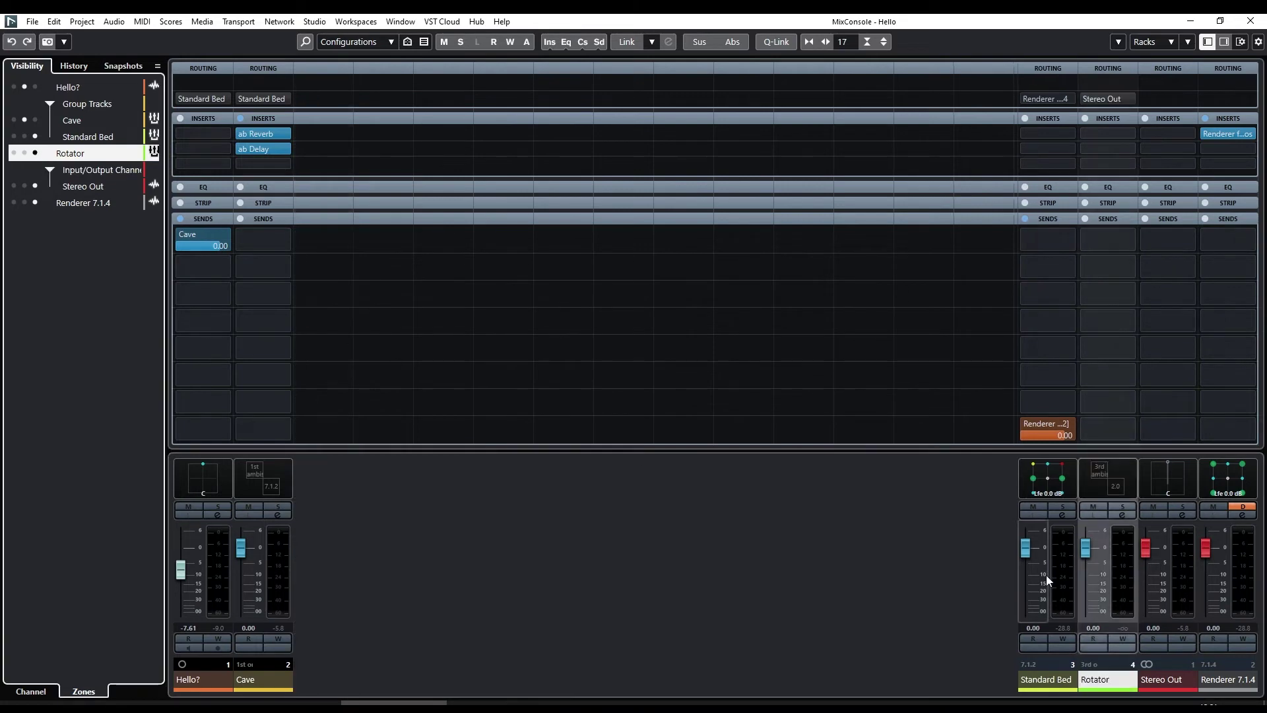
left_click(1226, 687)
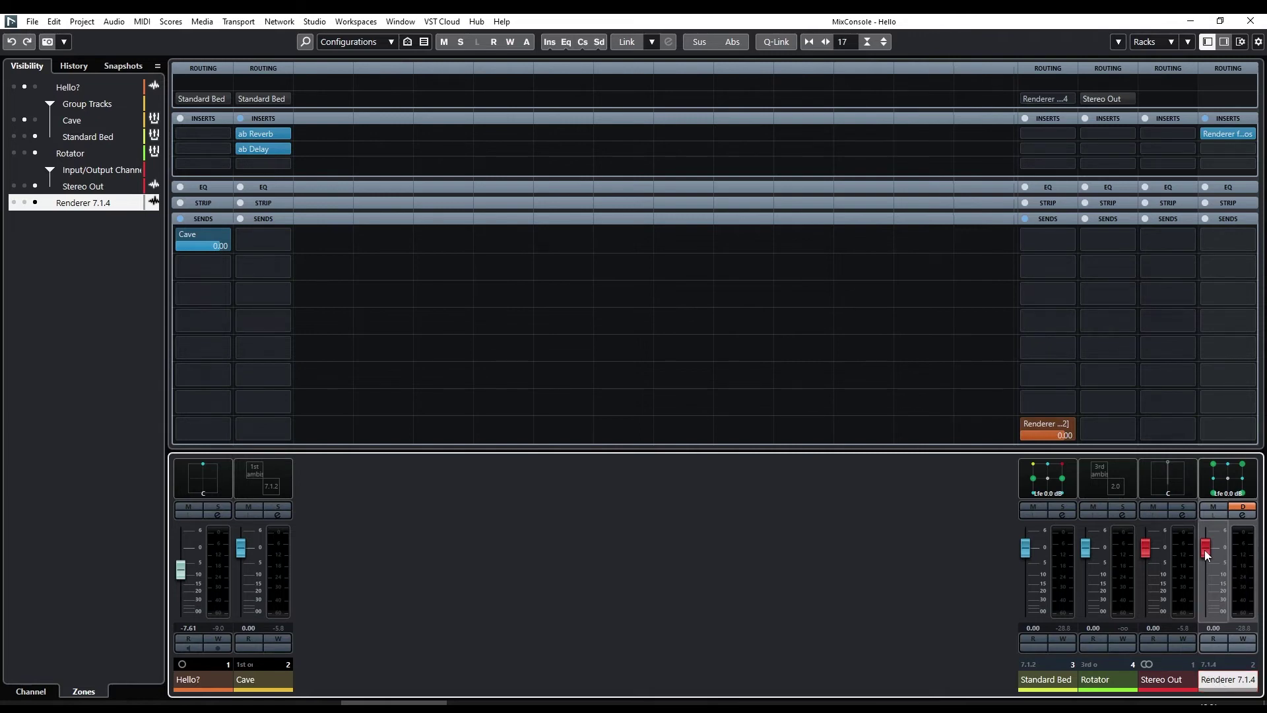
- Route Renderer 7.1.4's first send to the Rotator group, enable it, and play to check the meters
left_click(1230, 233)
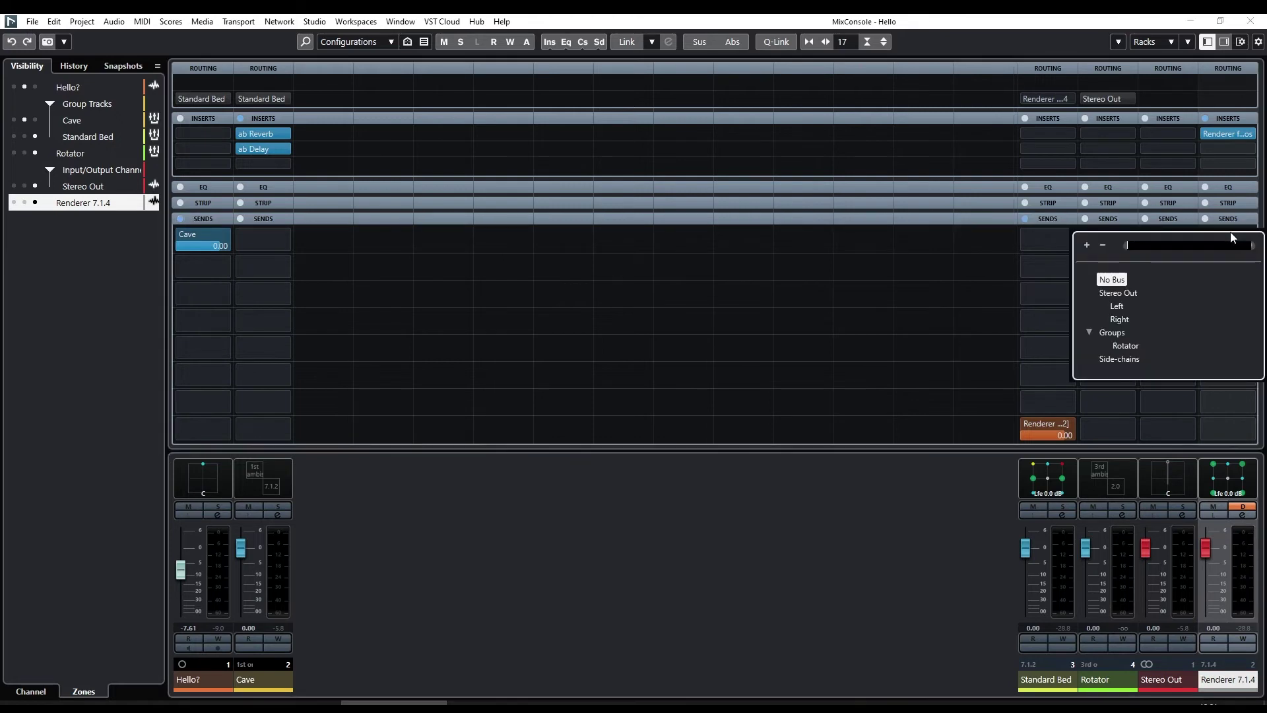
left_click(1123, 346)
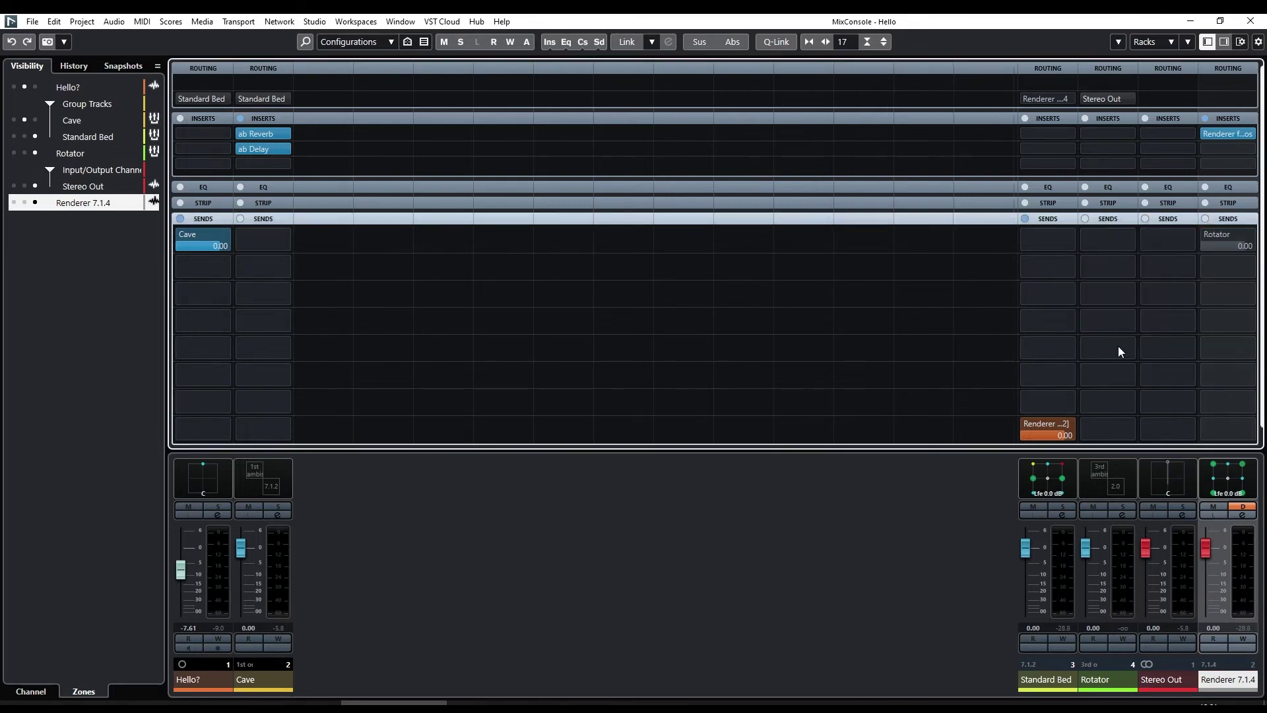
left_click(1209, 233)
left_click(1219, 233)
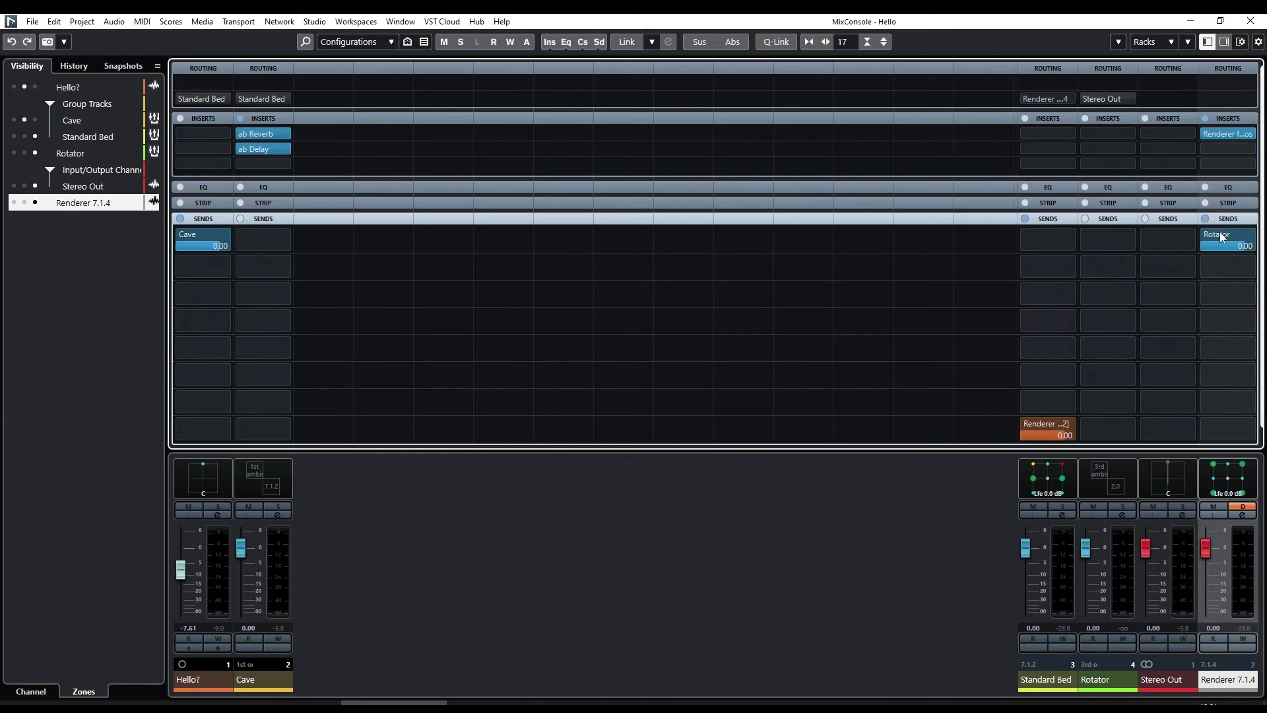
left_click(1101, 680)
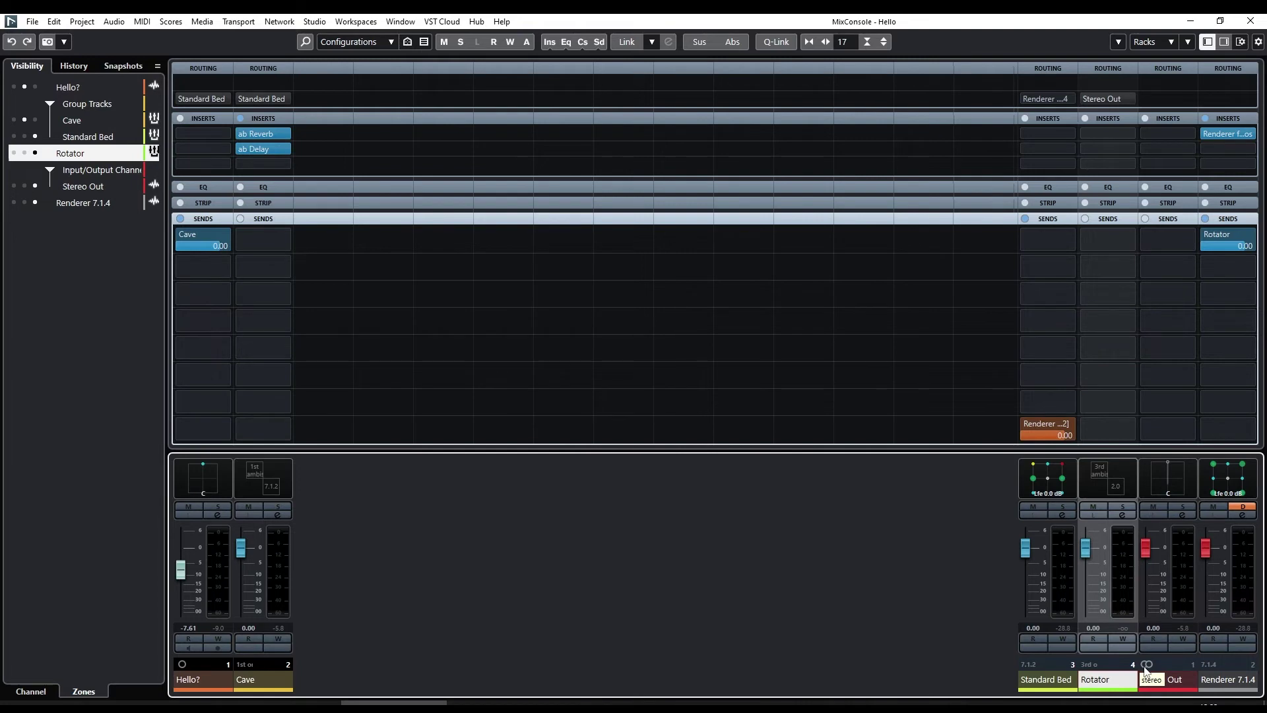
key("space")
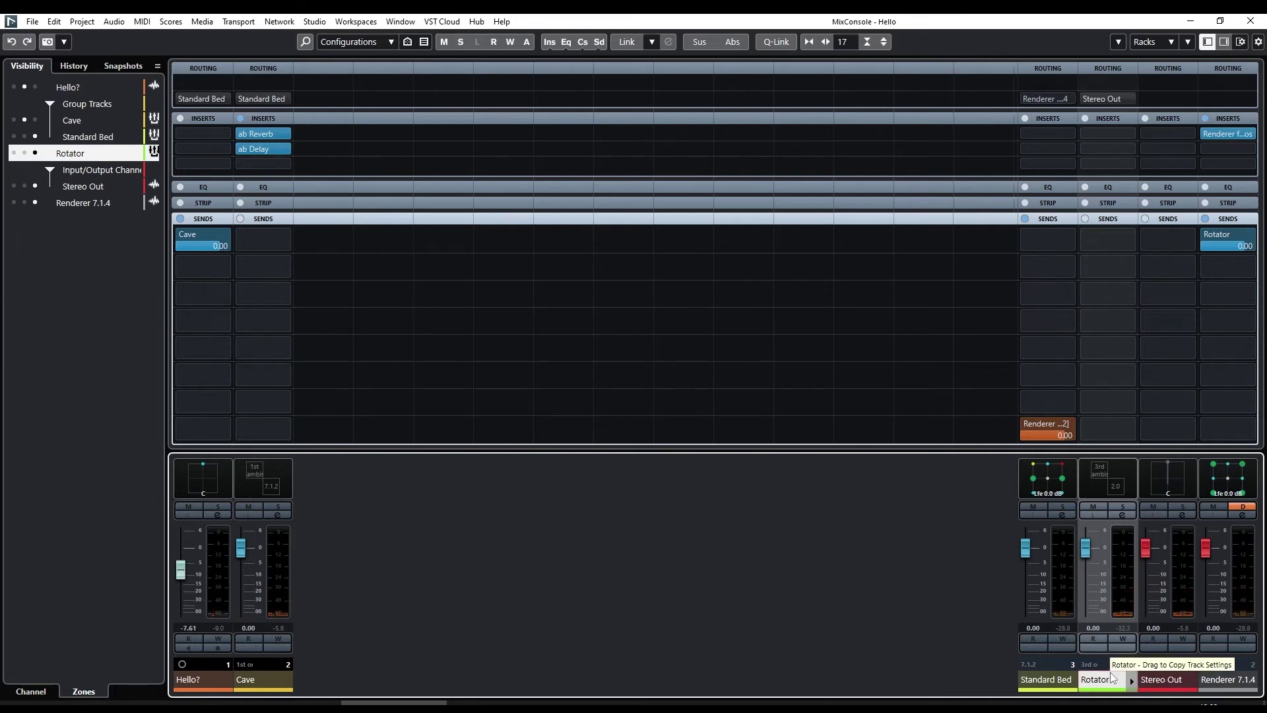
- Open the Rotator's AmbiDecoder, test-rotate the head-tracking yaw, then reset it to 0.0°
double_click(1101, 475)
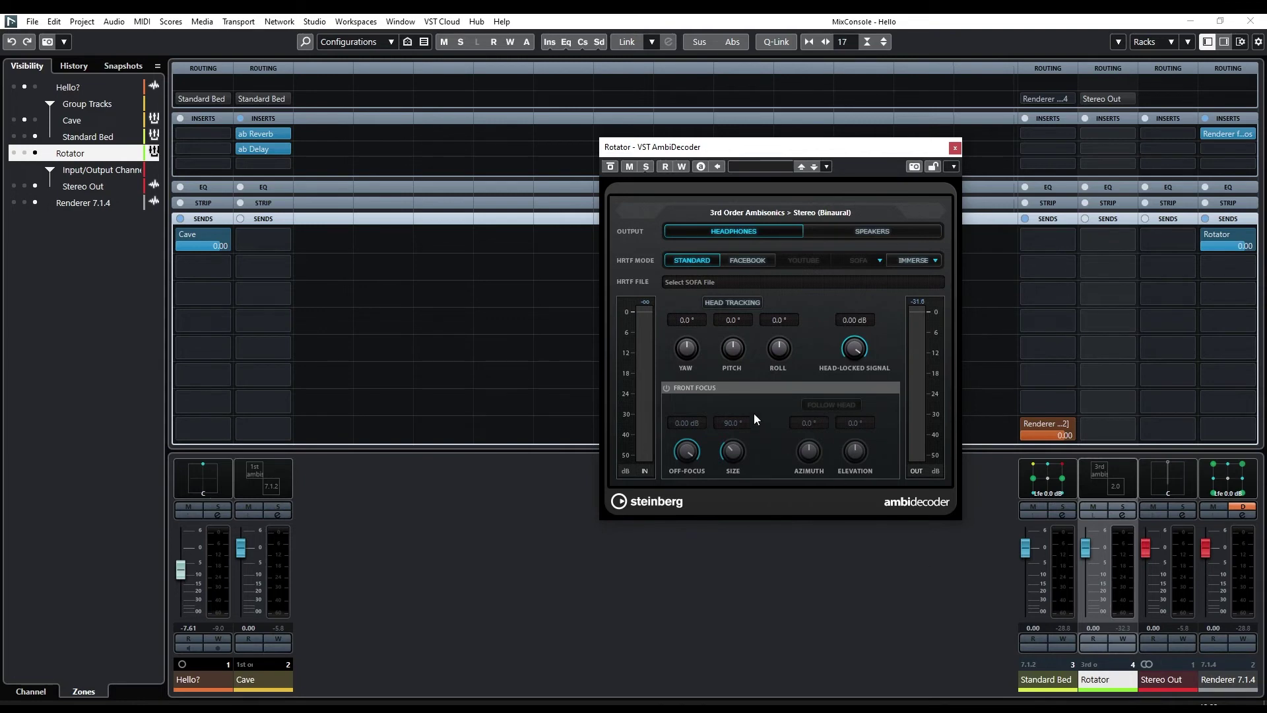
left_click_drag(685, 357, 675, 482)
left_click(682, 351, "ctrl")
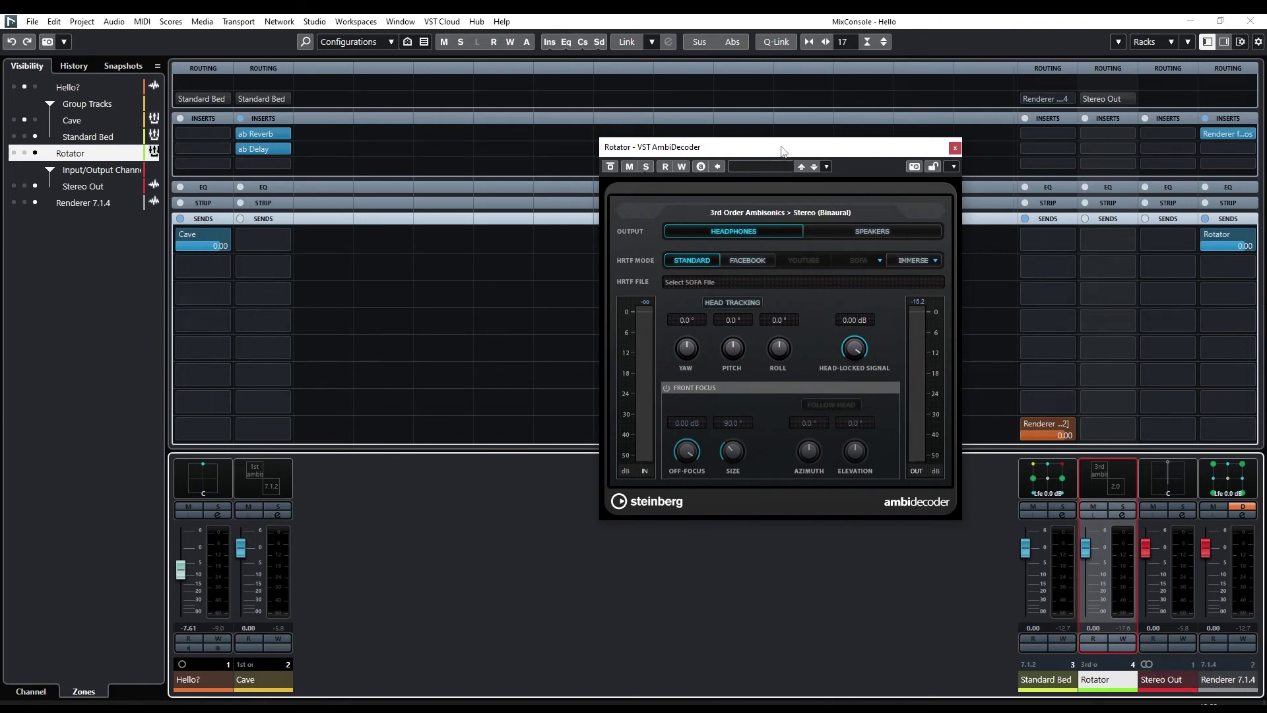
- Move the AmbiDecoder window further to the left
left_click_drag(782, 150, 794, 206)
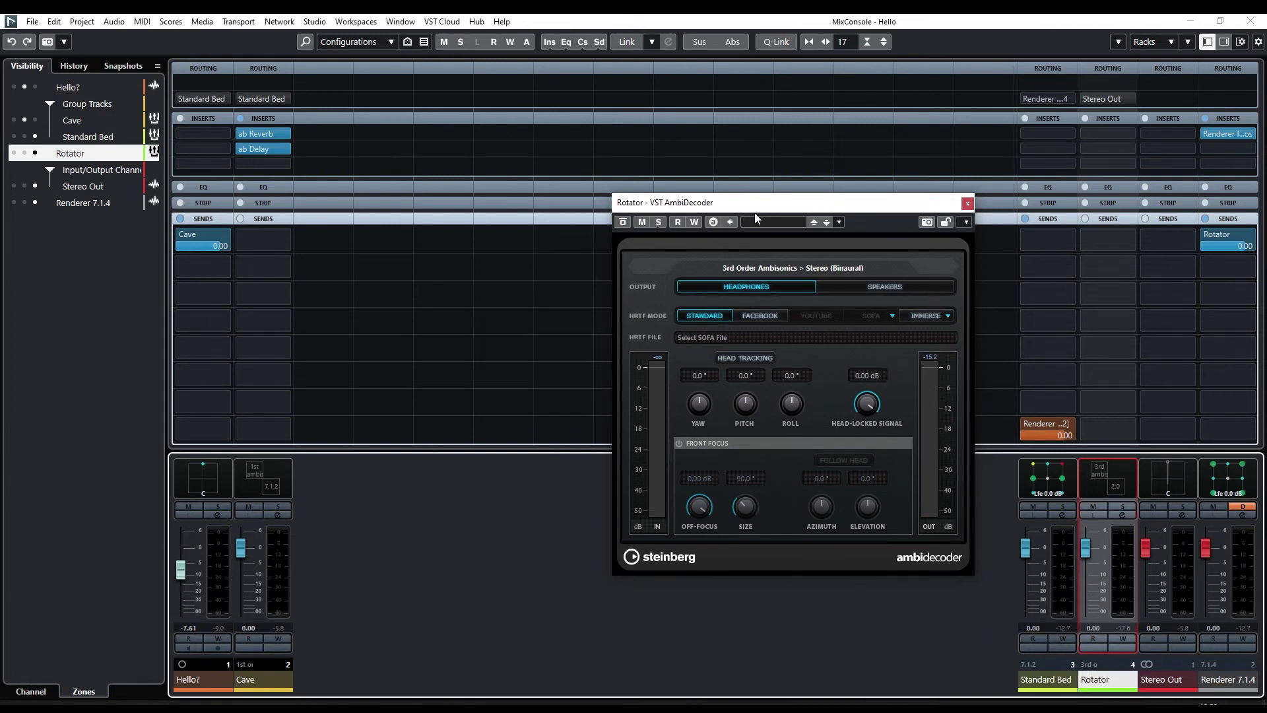
left_click_drag(754, 213, 748, 231)
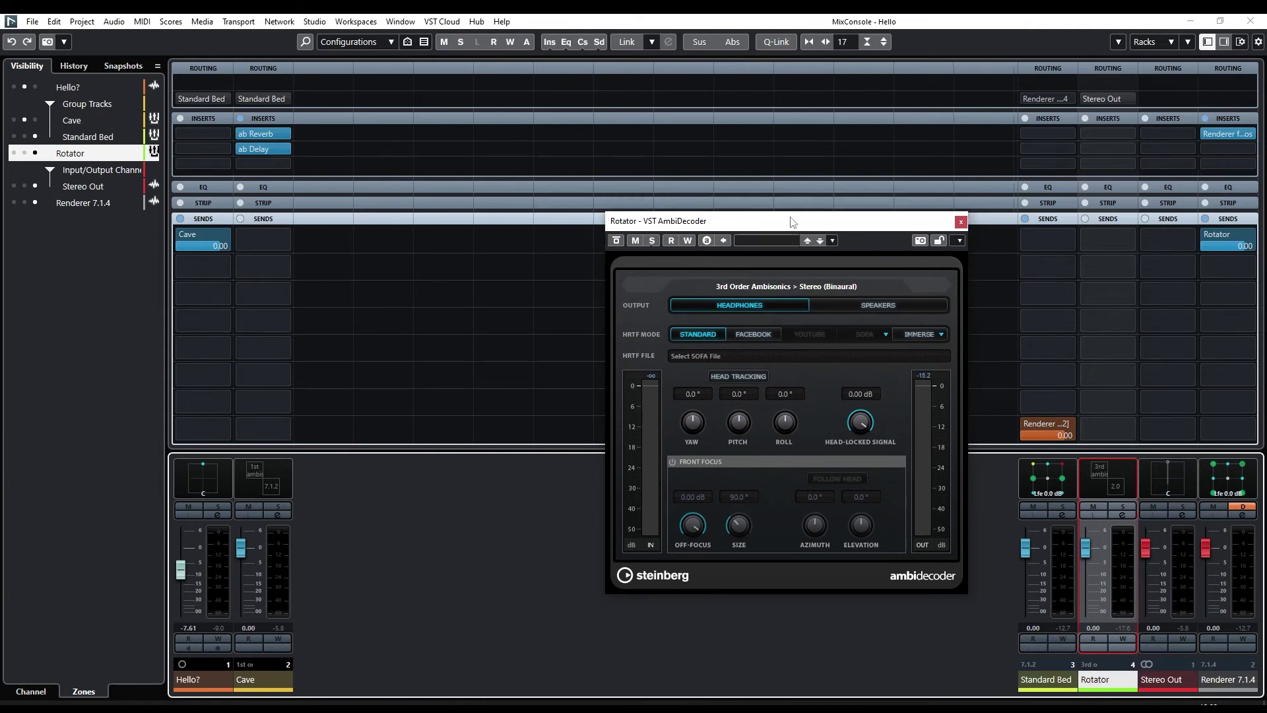
left_click_drag(792, 222, 508, 195)
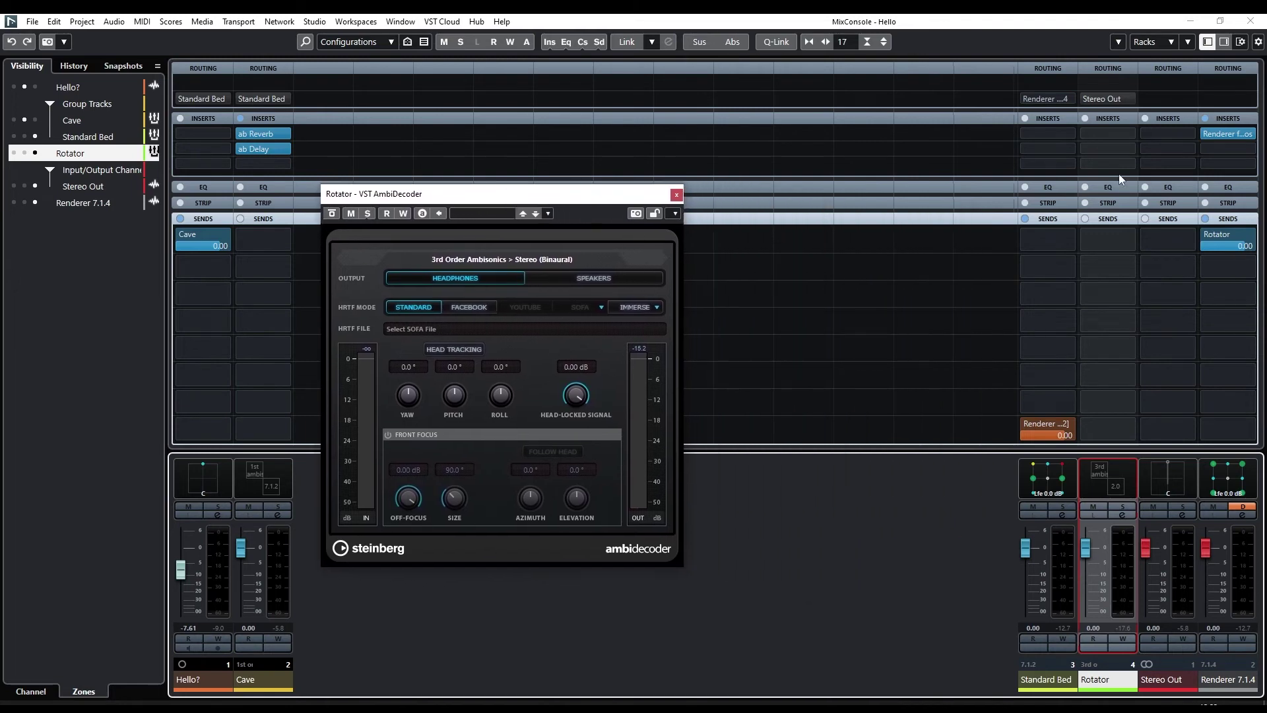
- Open the Renderer for Dolby Atmos at the upper right and select the Hello? channel
left_click(1217, 132)
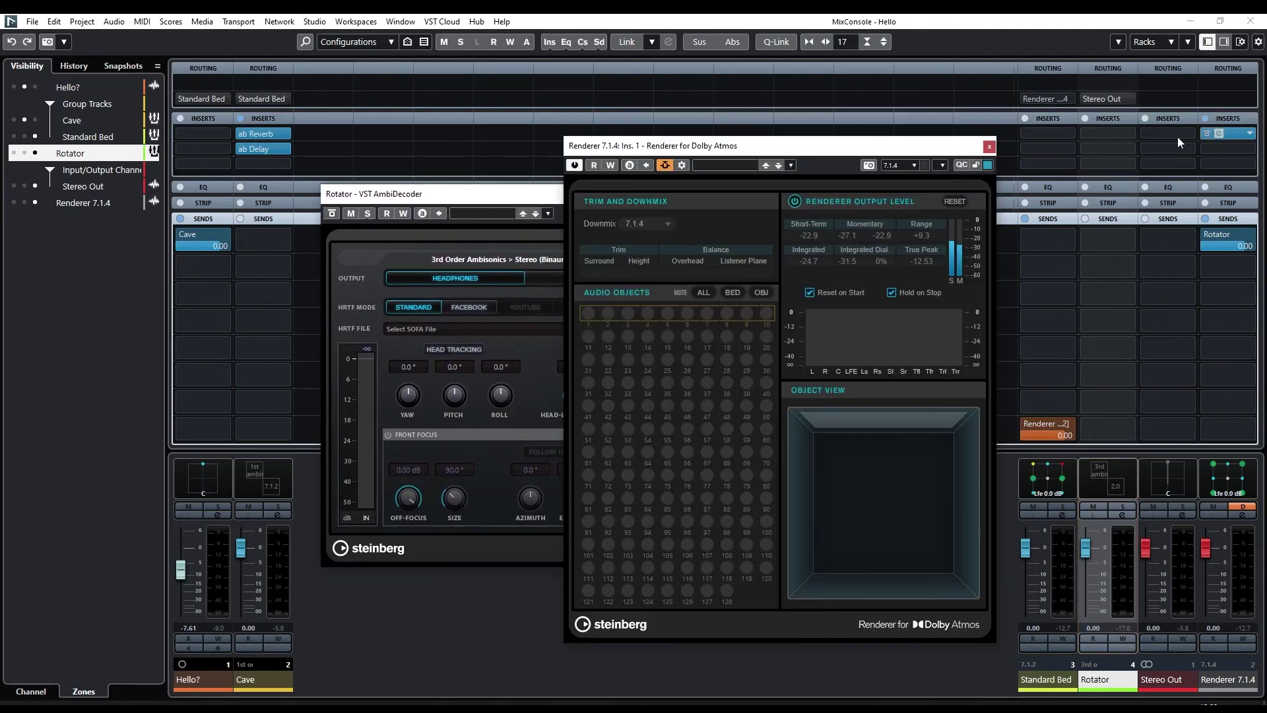
left_click_drag(702, 146, 950, 70)
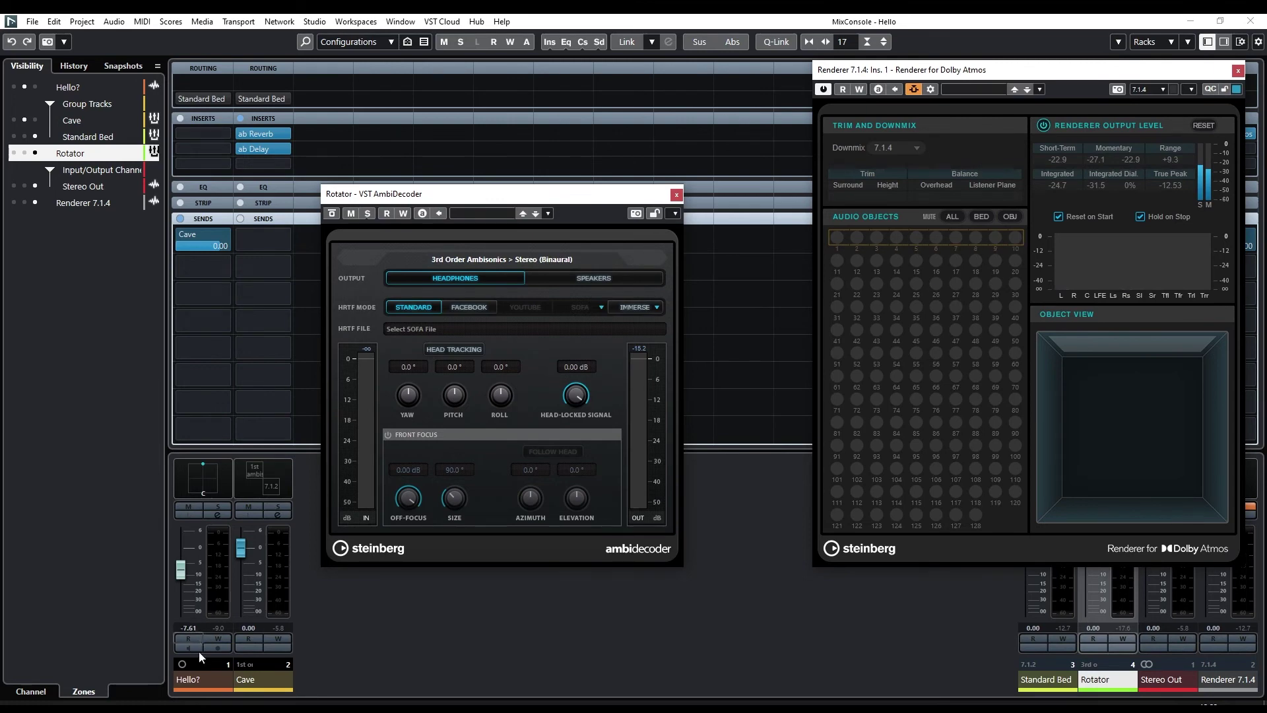
left_click(192, 678)
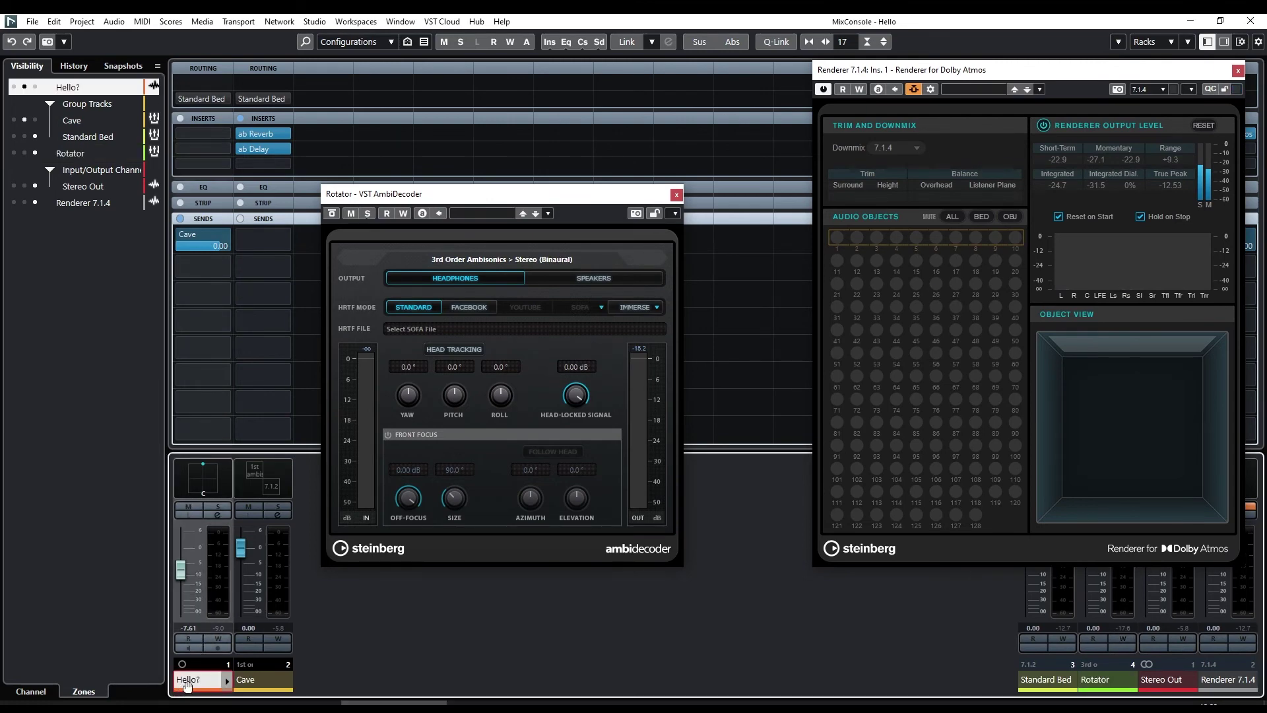
left_click(258, 683)
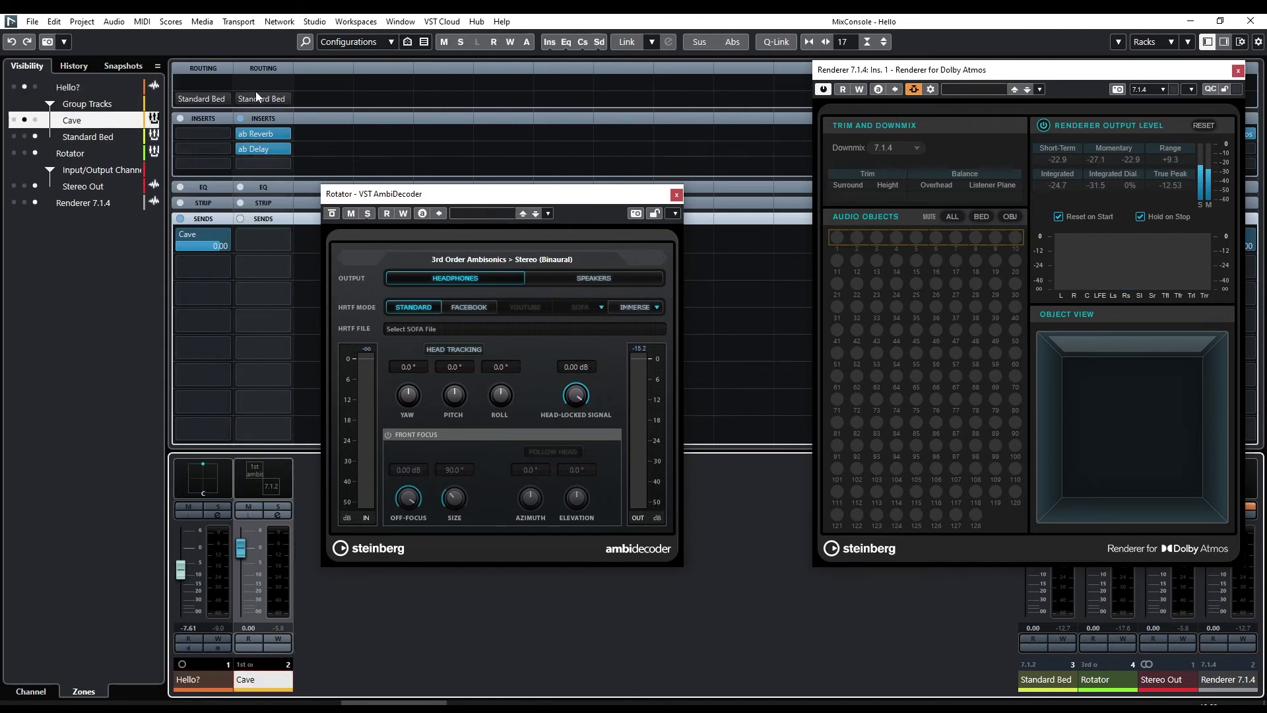
left_click(190, 686)
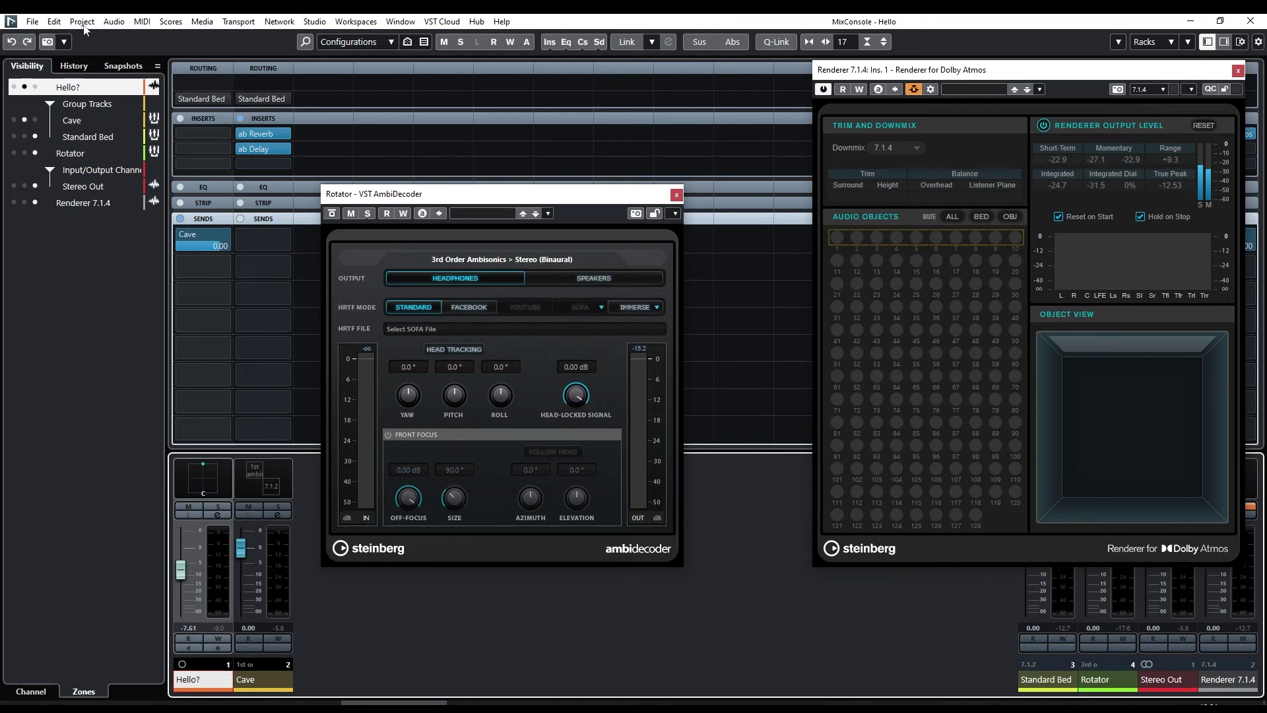
left_click(114, 21)
- In ADM Authoring for Dolby Atmos, create an audio object (ID 11) from the Hello? track
mouse_move(91, 24)
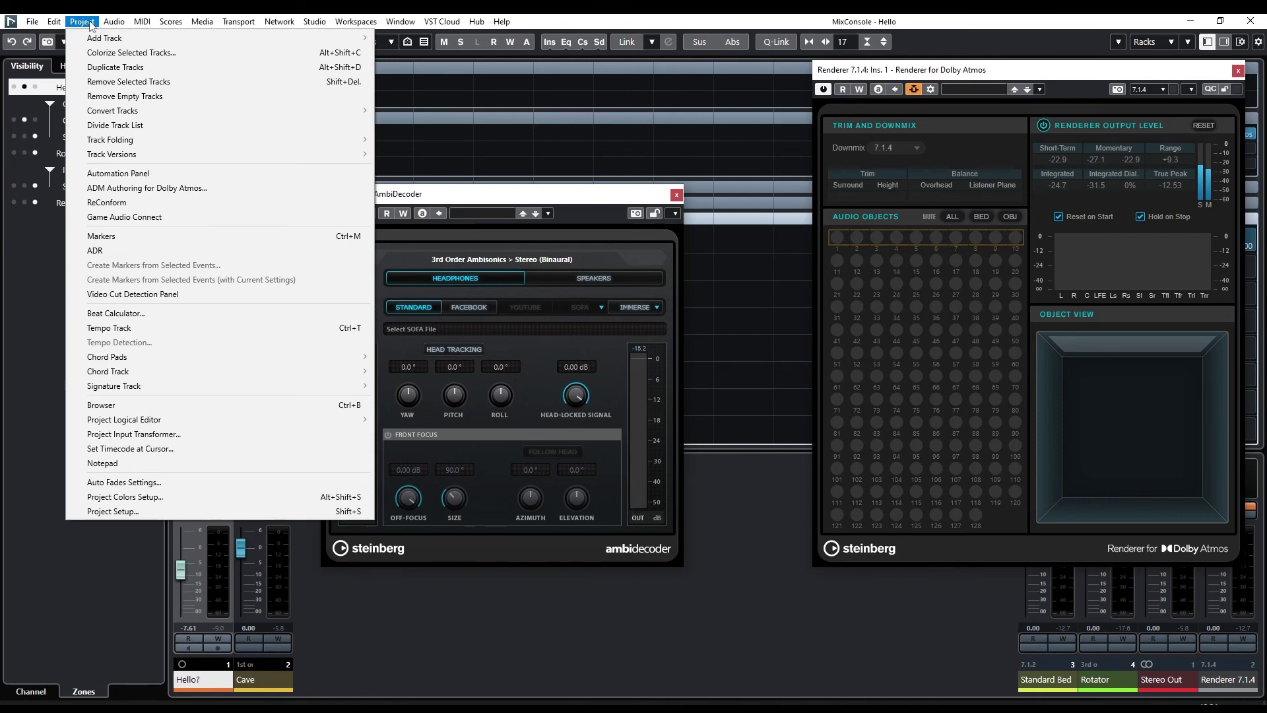
left_click(106, 189)
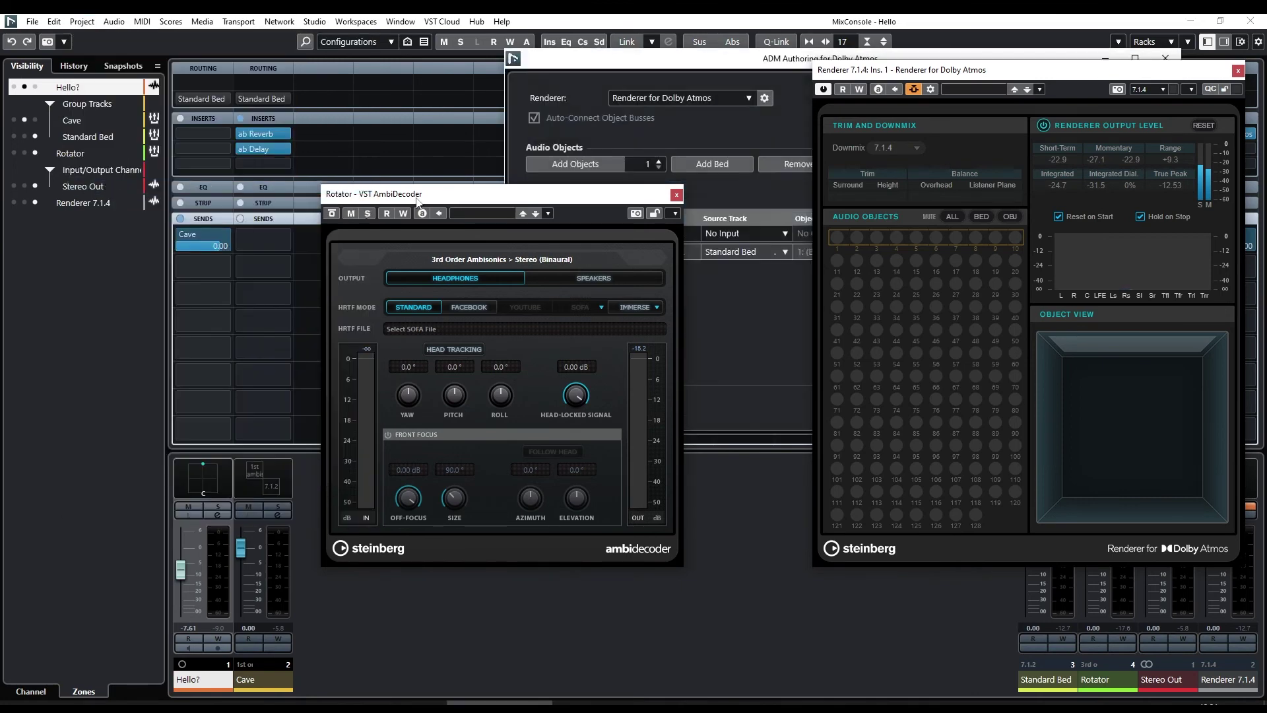
left_click(673, 194)
left_click_drag(670, 58, 270, 68)
left_click(192, 686)
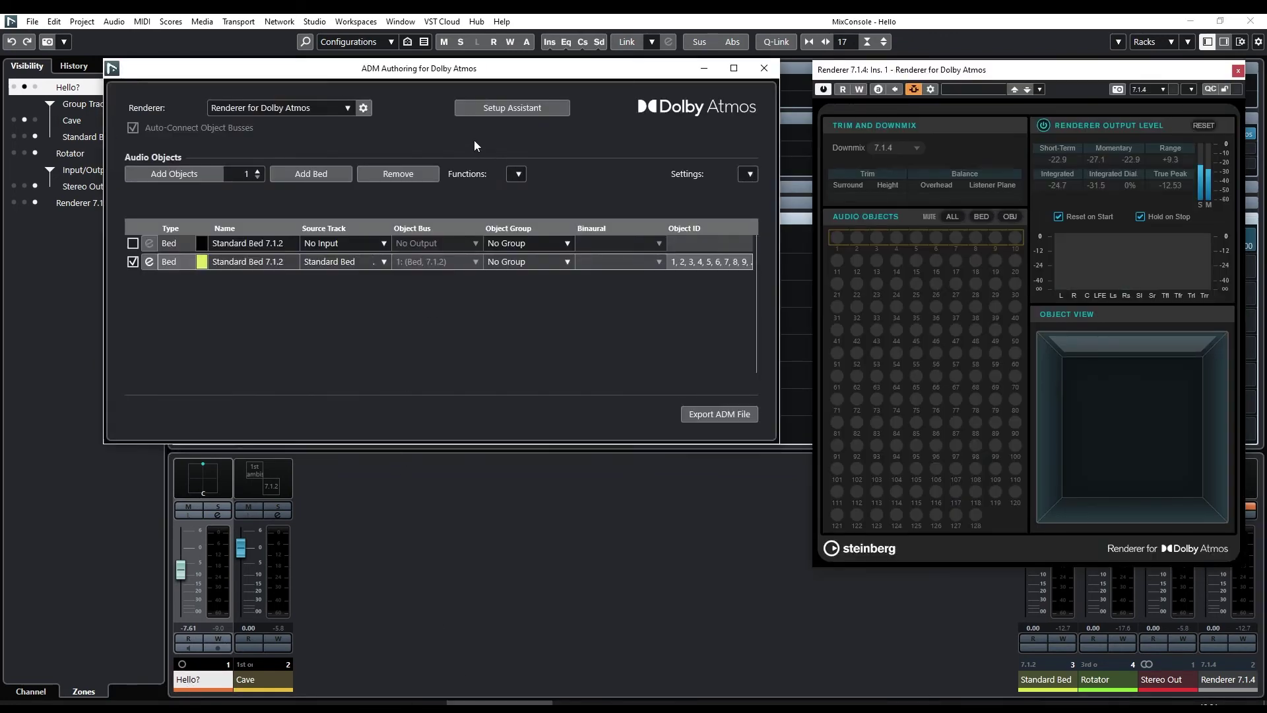
left_click(511, 176)
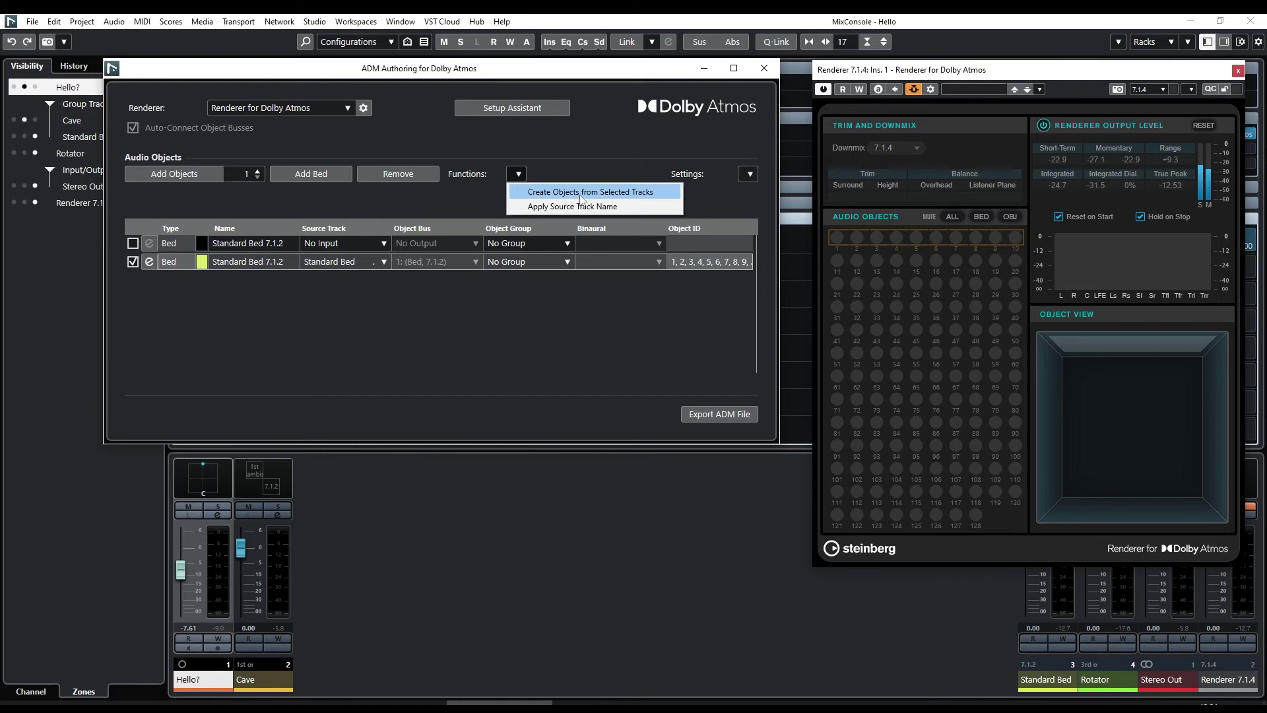
left_click(581, 192)
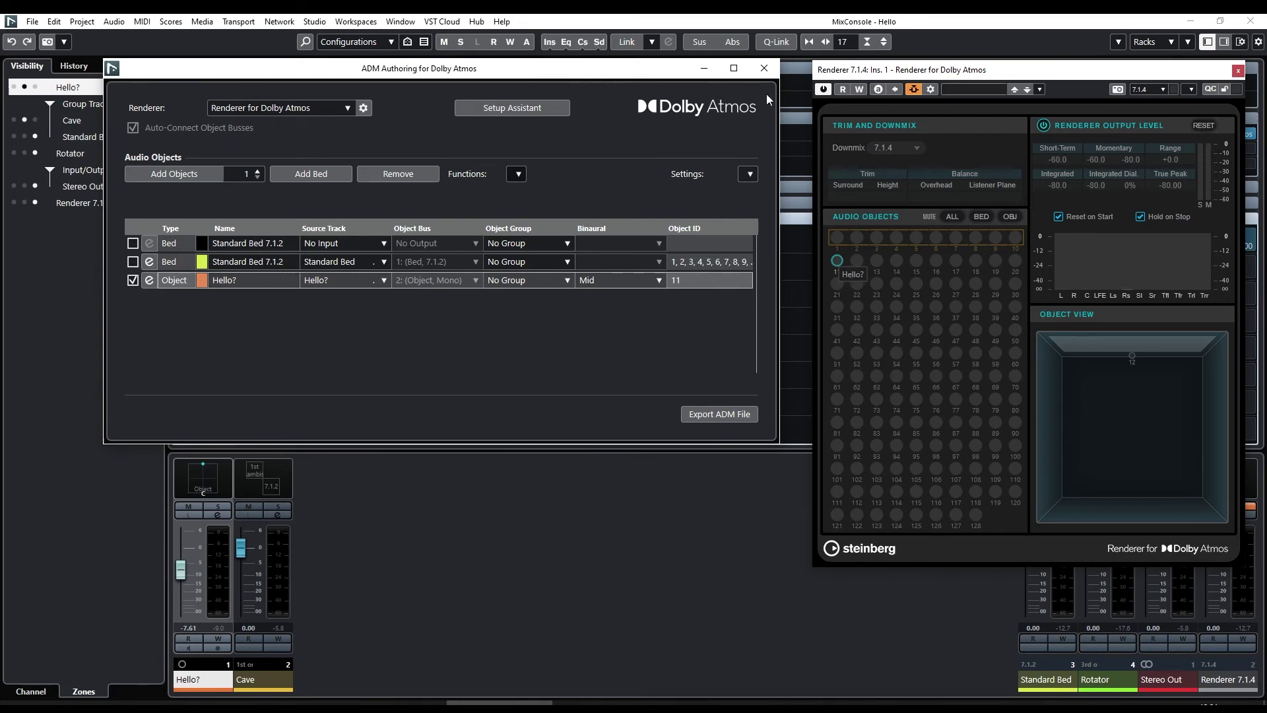
left_click(765, 68)
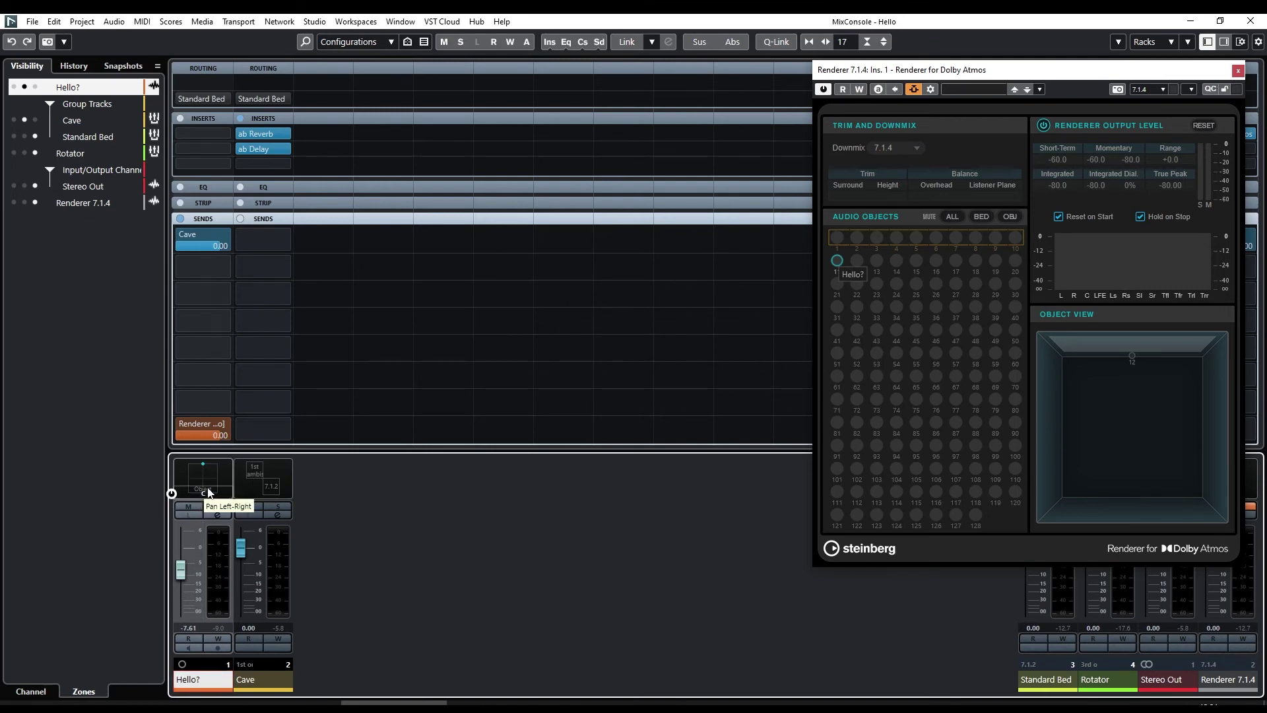
- Pin Hello? to the left zone, open its MultiPanner with Rear View, and centre the object front
left_click(14, 87)
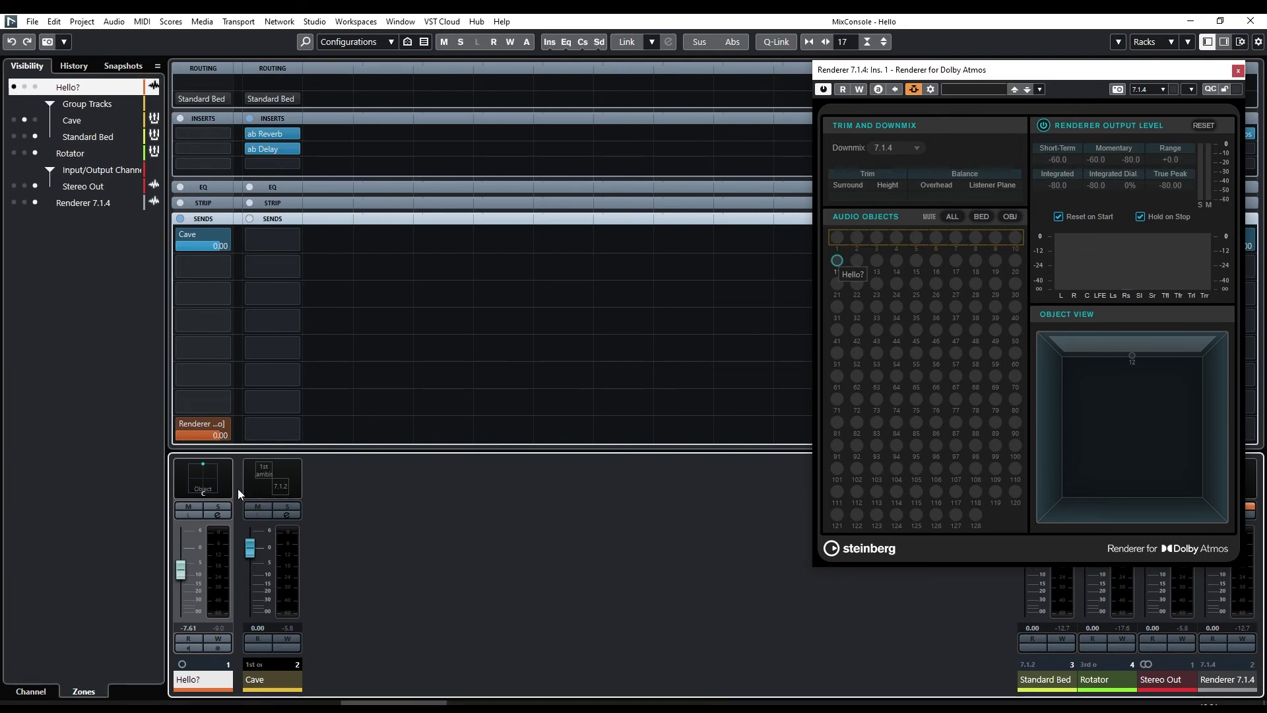
double_click(209, 482)
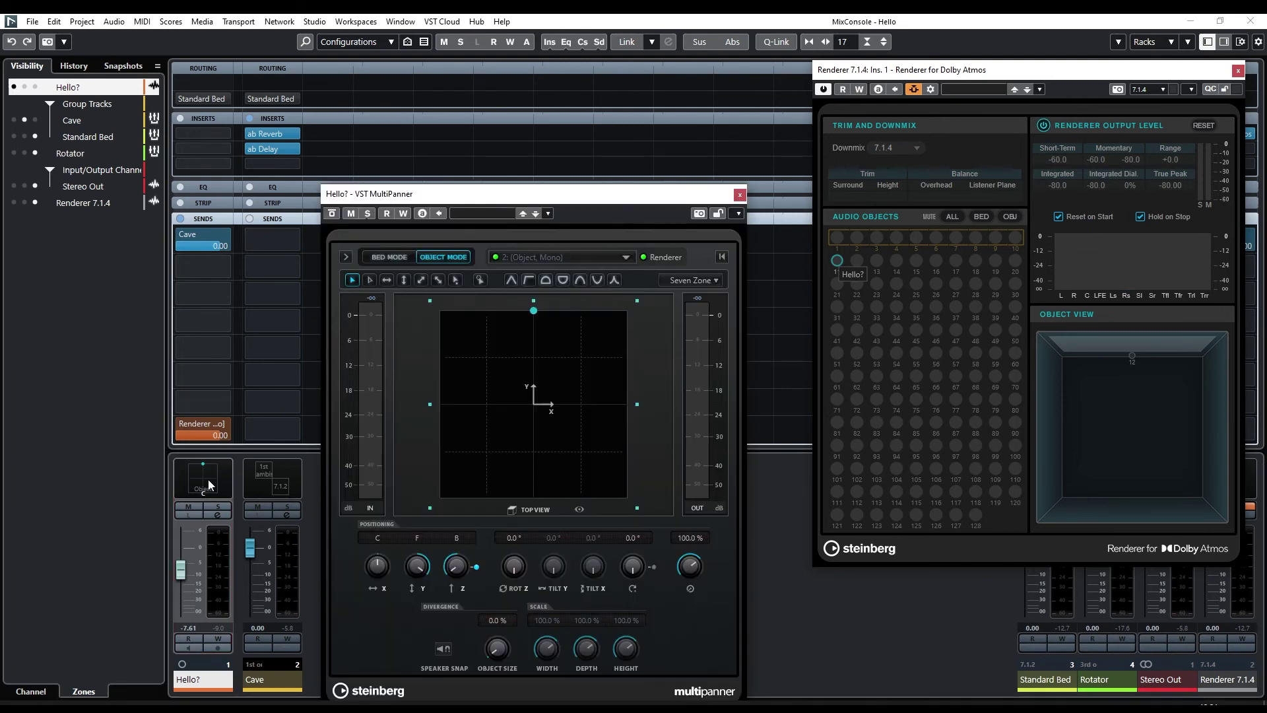
left_click(346, 256)
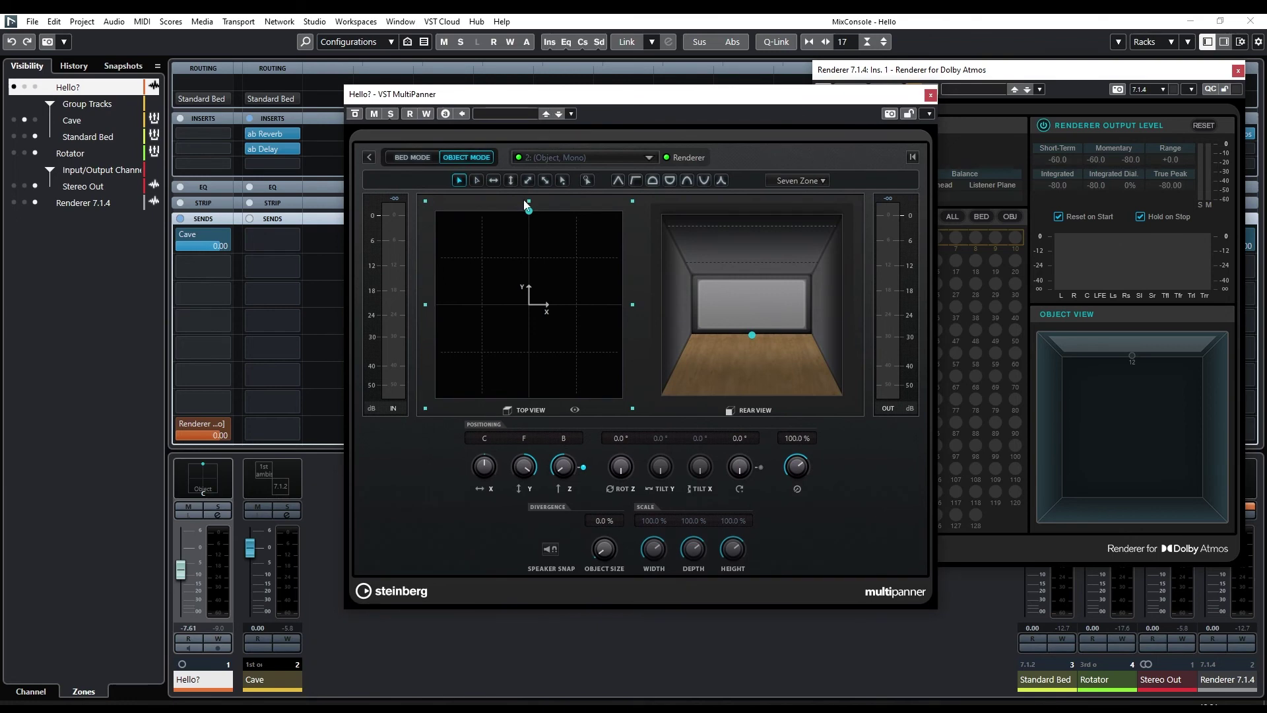
mouse_move(528, 215)
left_mouse_down()
mouse_move(441, 268)
mouse_move(439, 295)
mouse_move(497, 375)
mouse_move(606, 387)
mouse_move(609, 278)
mouse_move(585, 249)
mouse_move(529, 223)
left_mouse_up()
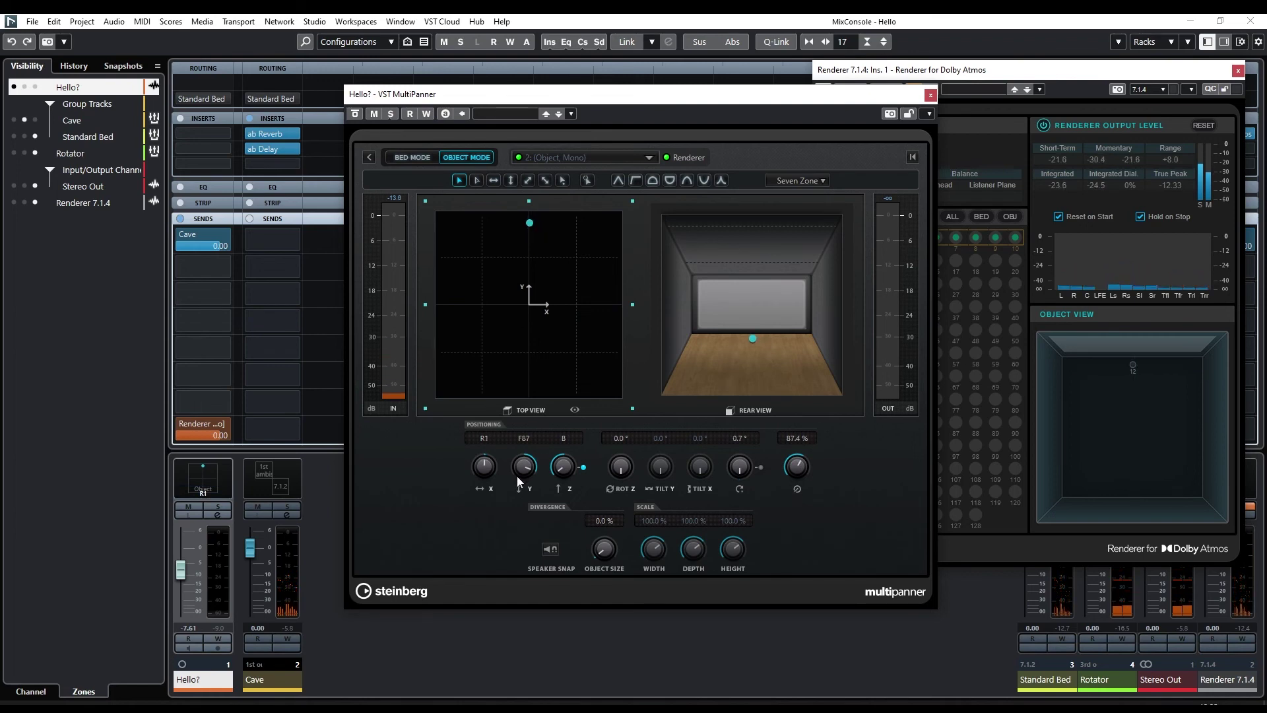
left_click(532, 460, "ctrl")
left_click(486, 471, "ctrl")
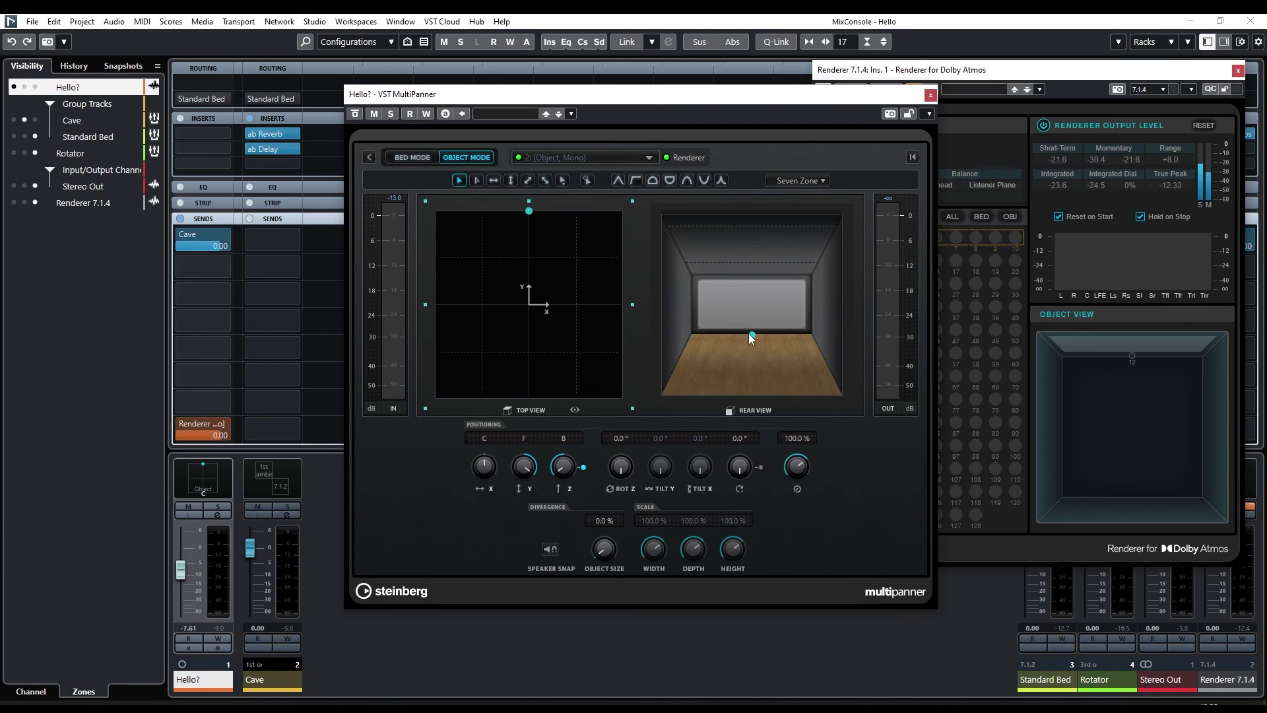
- Audition the Hello? object raised to the ceiling and moved to room centre during playback
left_click_drag(750, 334, 749, 274)
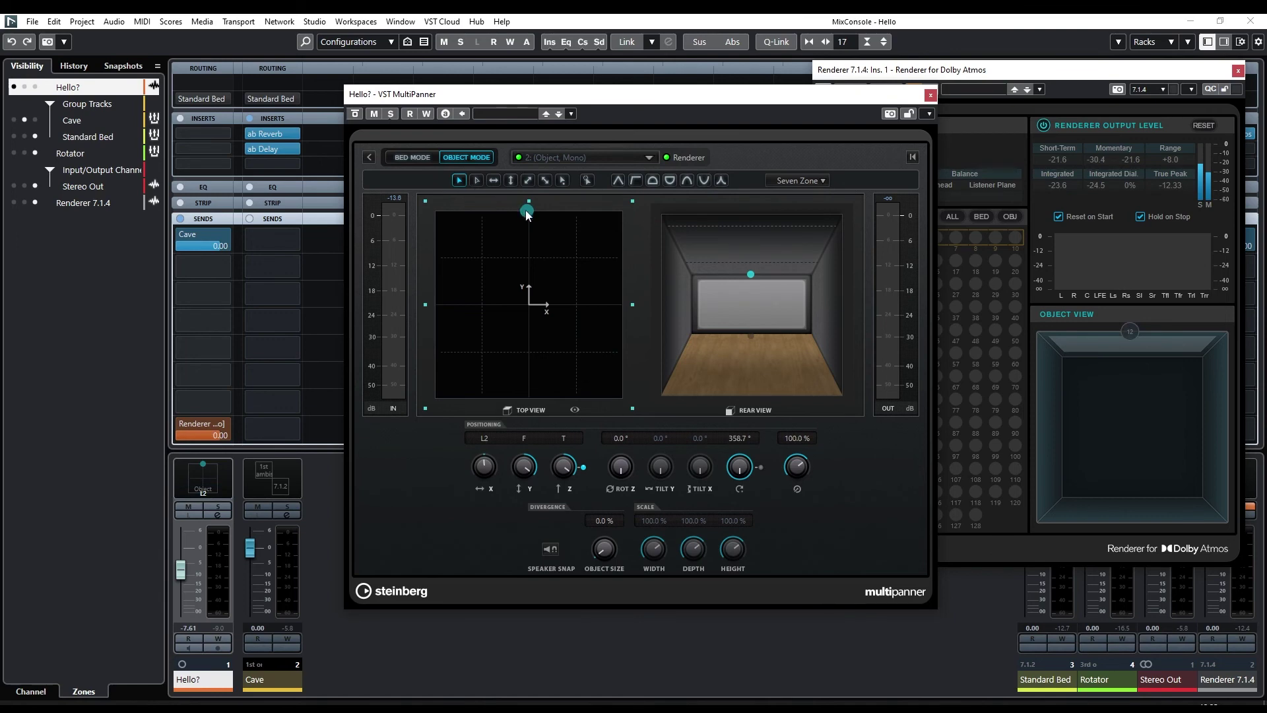
left_click_drag(527, 213, 532, 309)
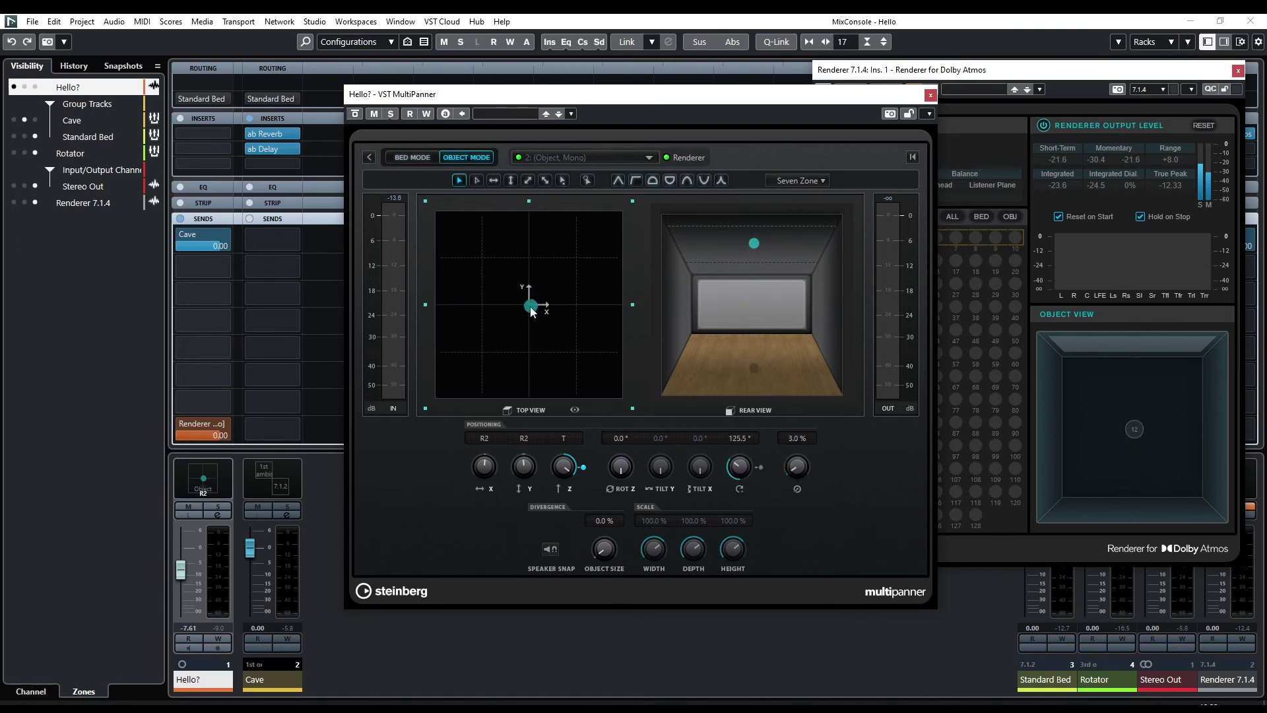
key("space")
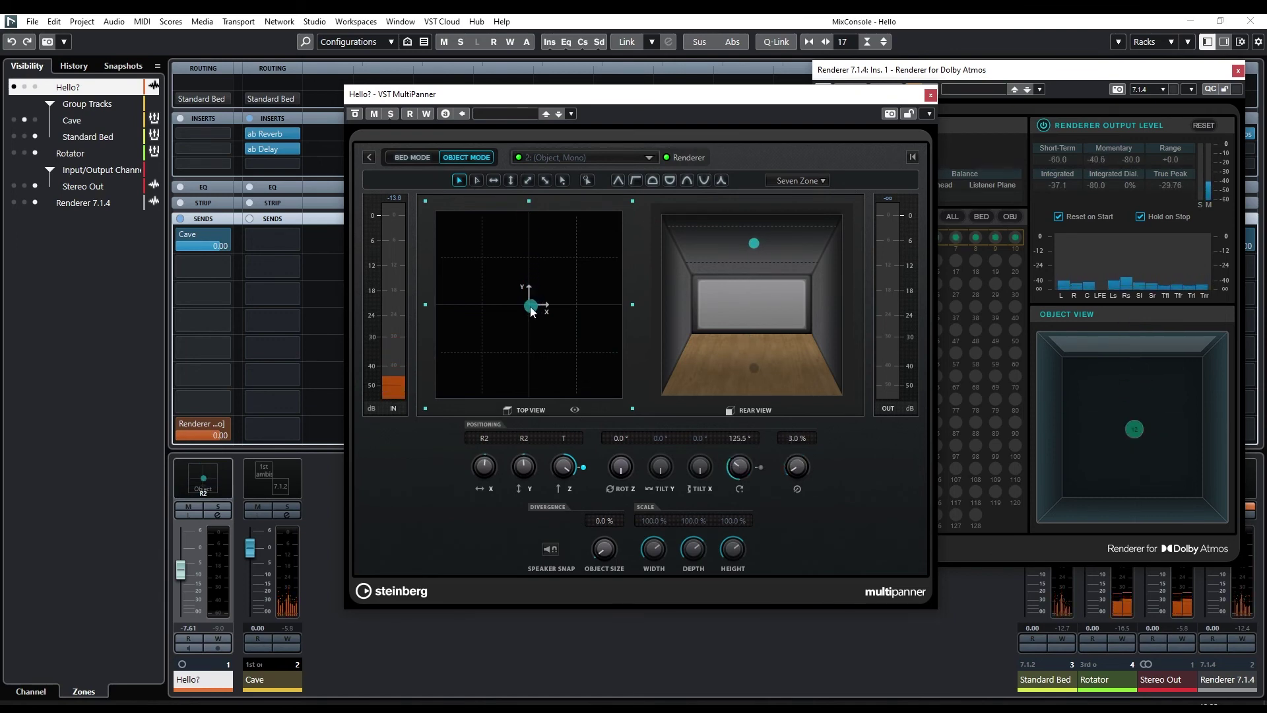
left_click_drag(532, 308, 480, 266)
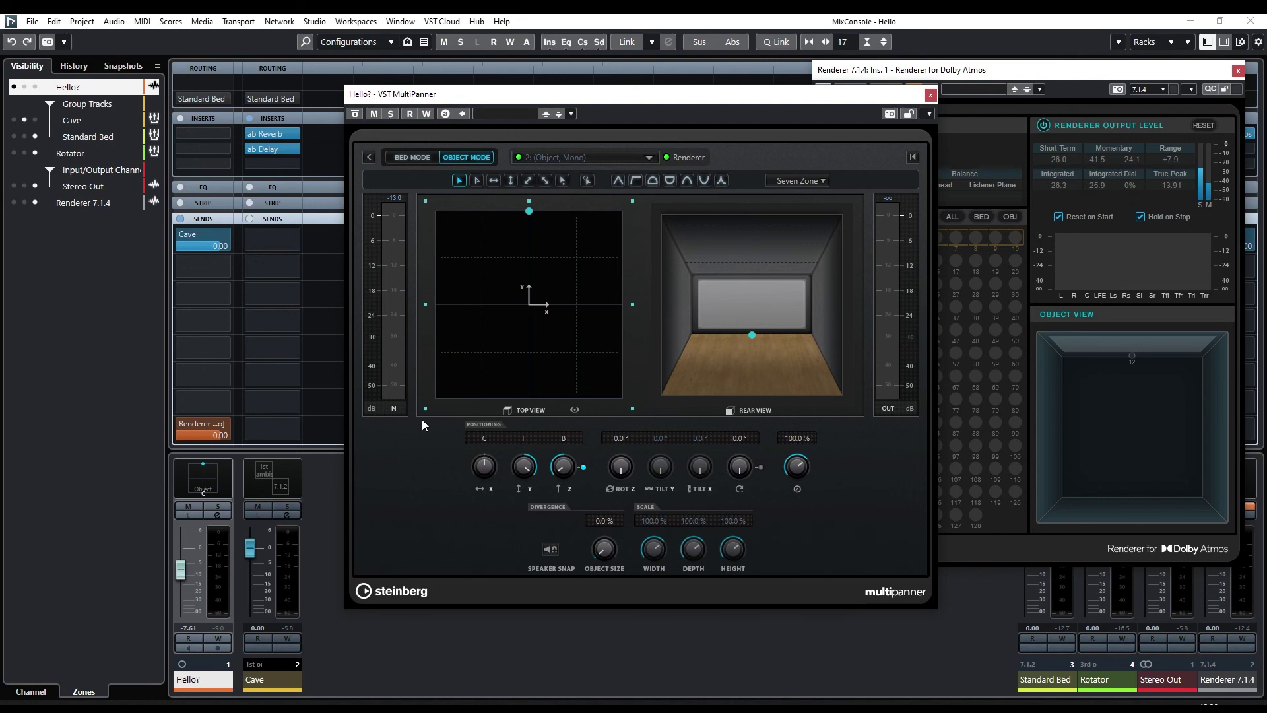
left_click_drag(398, 106, 406, 120)
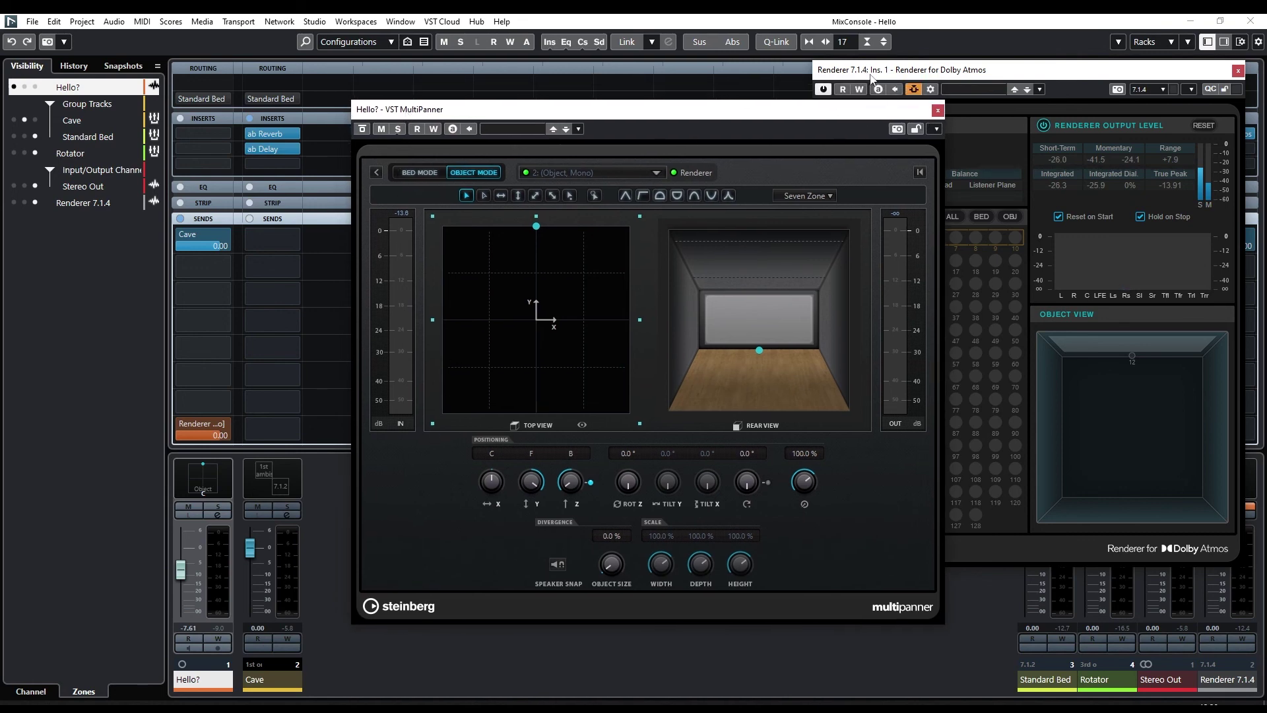
- Close the MultiPanner and Dolby Atmos renderer windows, then reopen the Hello? MultiPanner
left_click(937, 111)
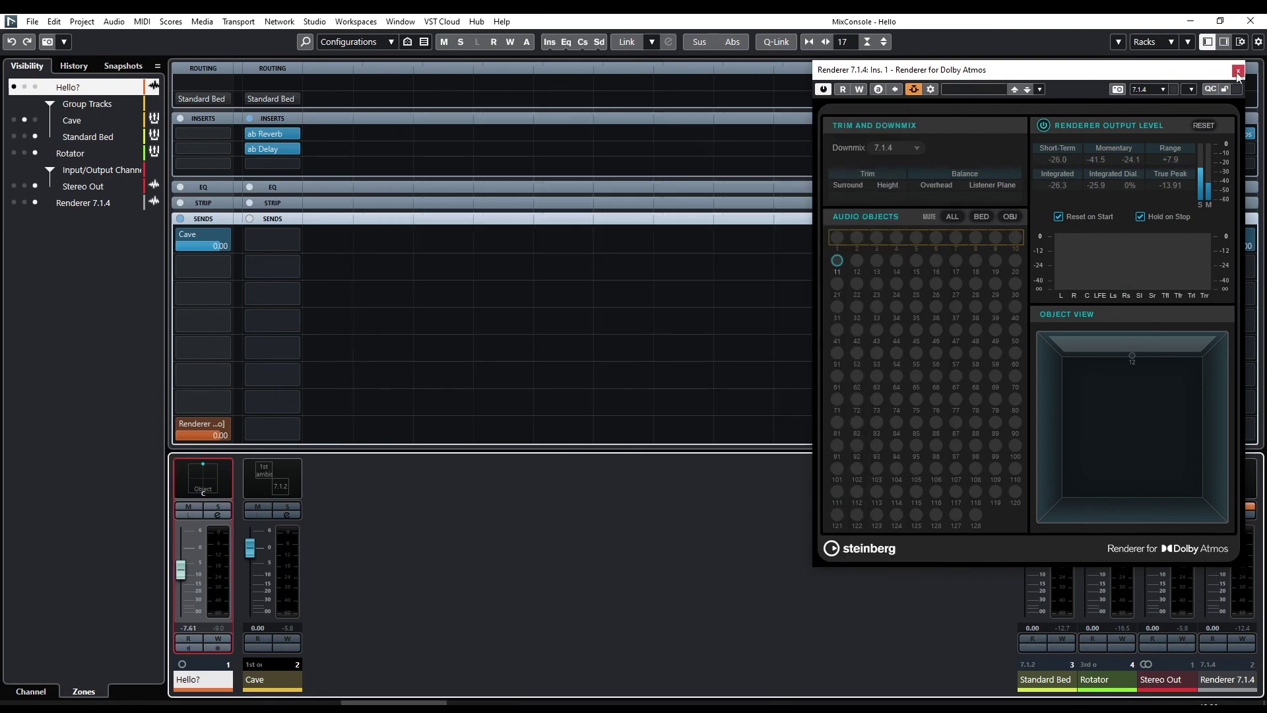
left_click(1238, 71)
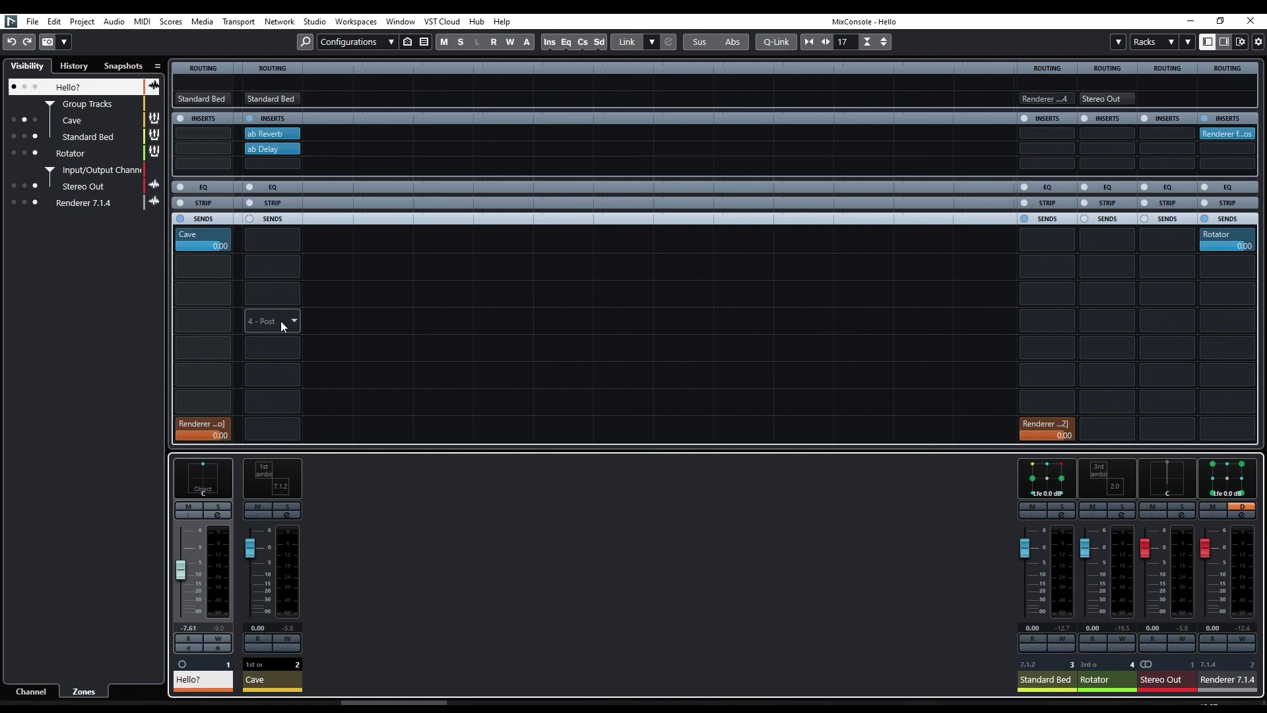
double_click(207, 476)
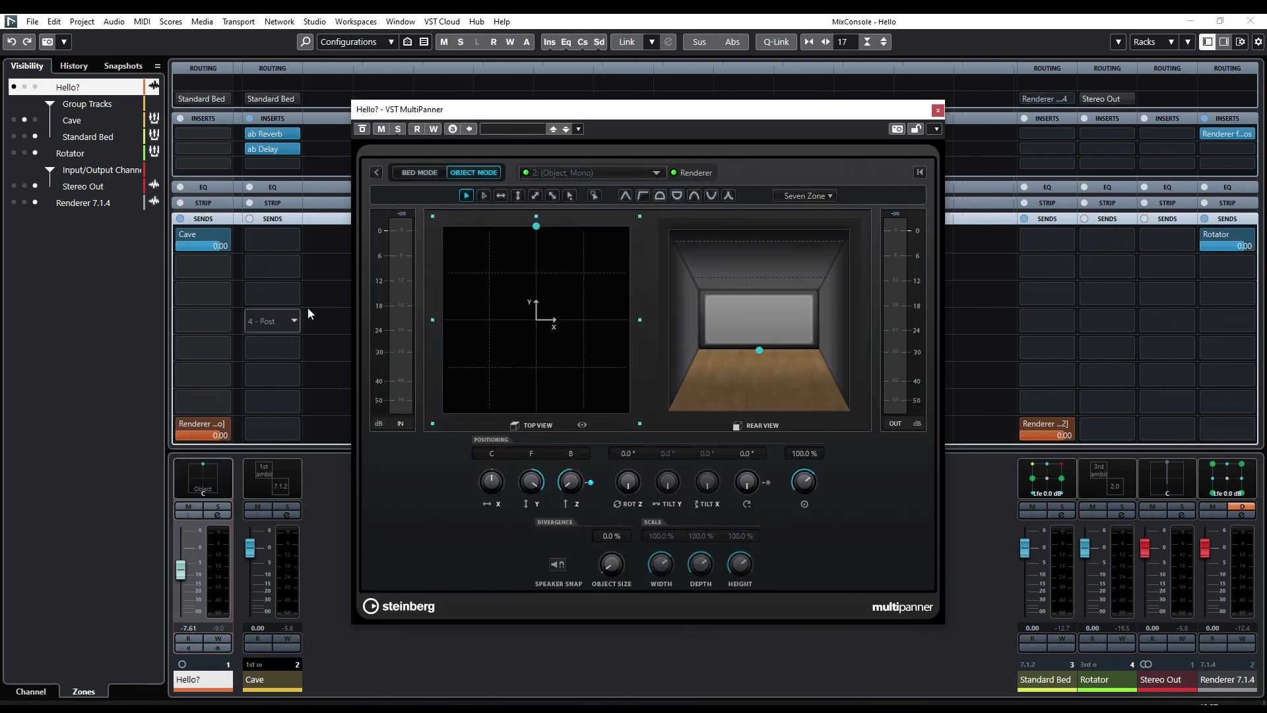